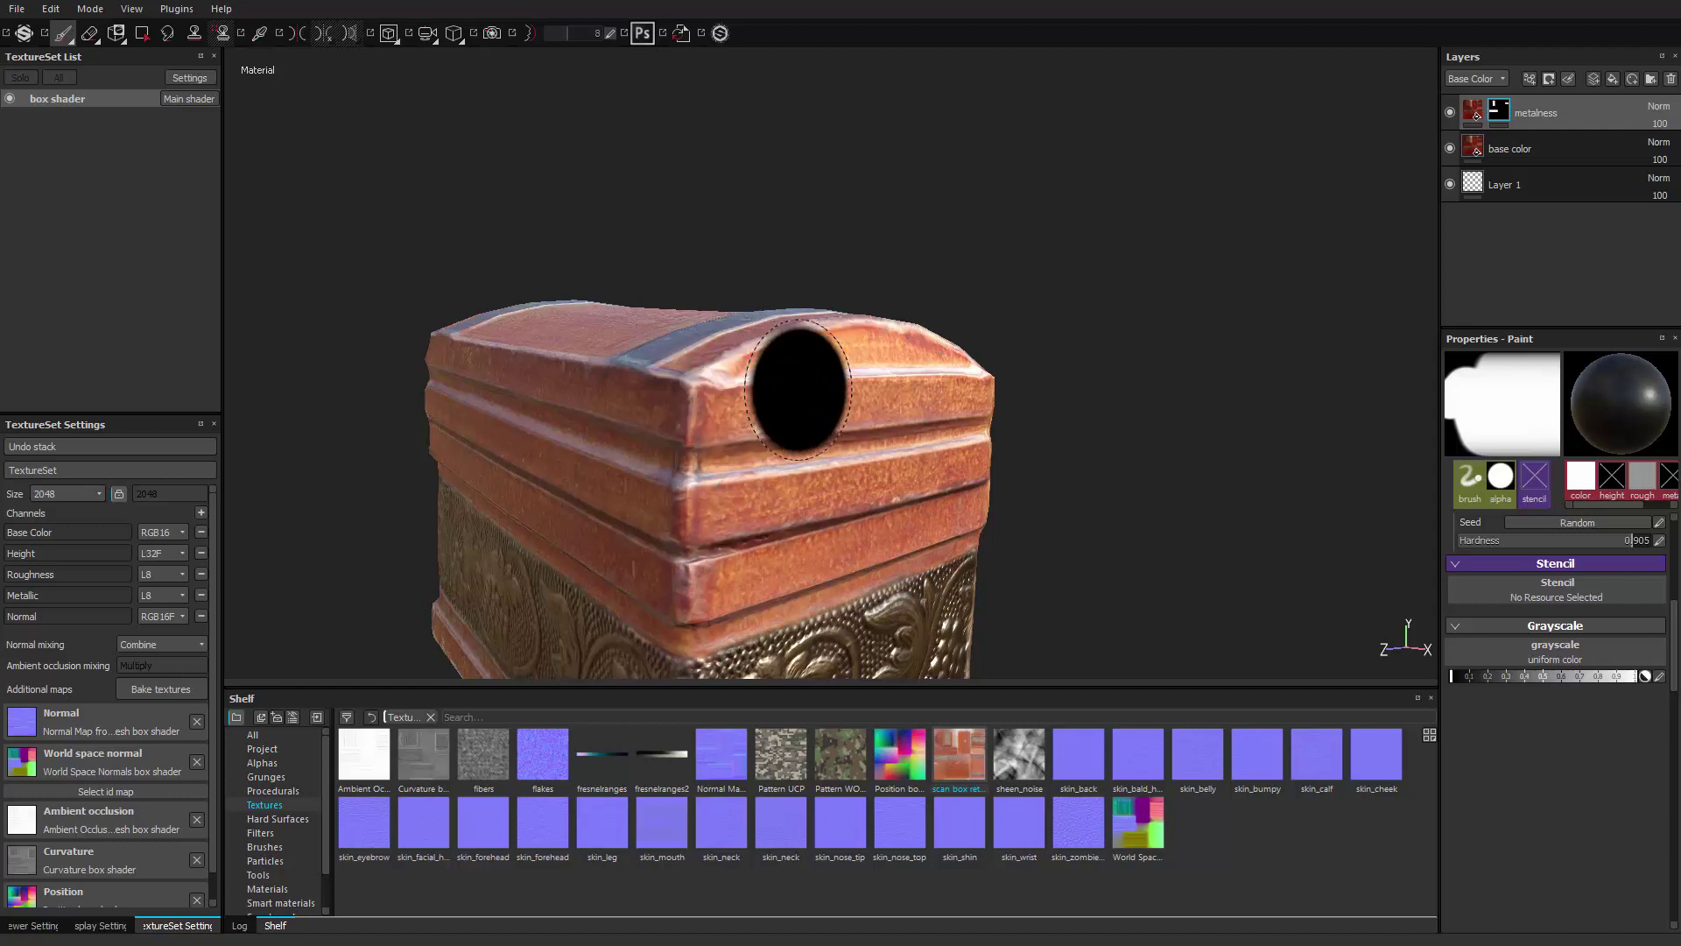
Duplicate the base color fill layer with Ctrl+D and rename the copy 'cc'.
mouse_move(841, 385)
left_mouse_down("alt")
mouse_move(864, 405)
mouse_move(920, 394)
mouse_move(581, 356)
mouse_move(889, 338)
mouse_move(853, 286)
mouse_move(1073, 508)
mouse_move(908, 604)
mouse_move(1013, 470)
mouse_move(923, 536)
mouse_move(1021, 439)
mouse_move(1021, 536)
mouse_move(1038, 443)
mouse_move(882, 469)
mouse_move(574, 281)
mouse_move(491, 319)
mouse_move(788, 394)
mouse_move(799, 375)
mouse_move(930, 402)
mouse_move(911, 354)
mouse_move(919, 405)
mouse_move(987, 443)
mouse_move(922, 395)
mouse_move(1055, 375)
left_mouse_up("alt")
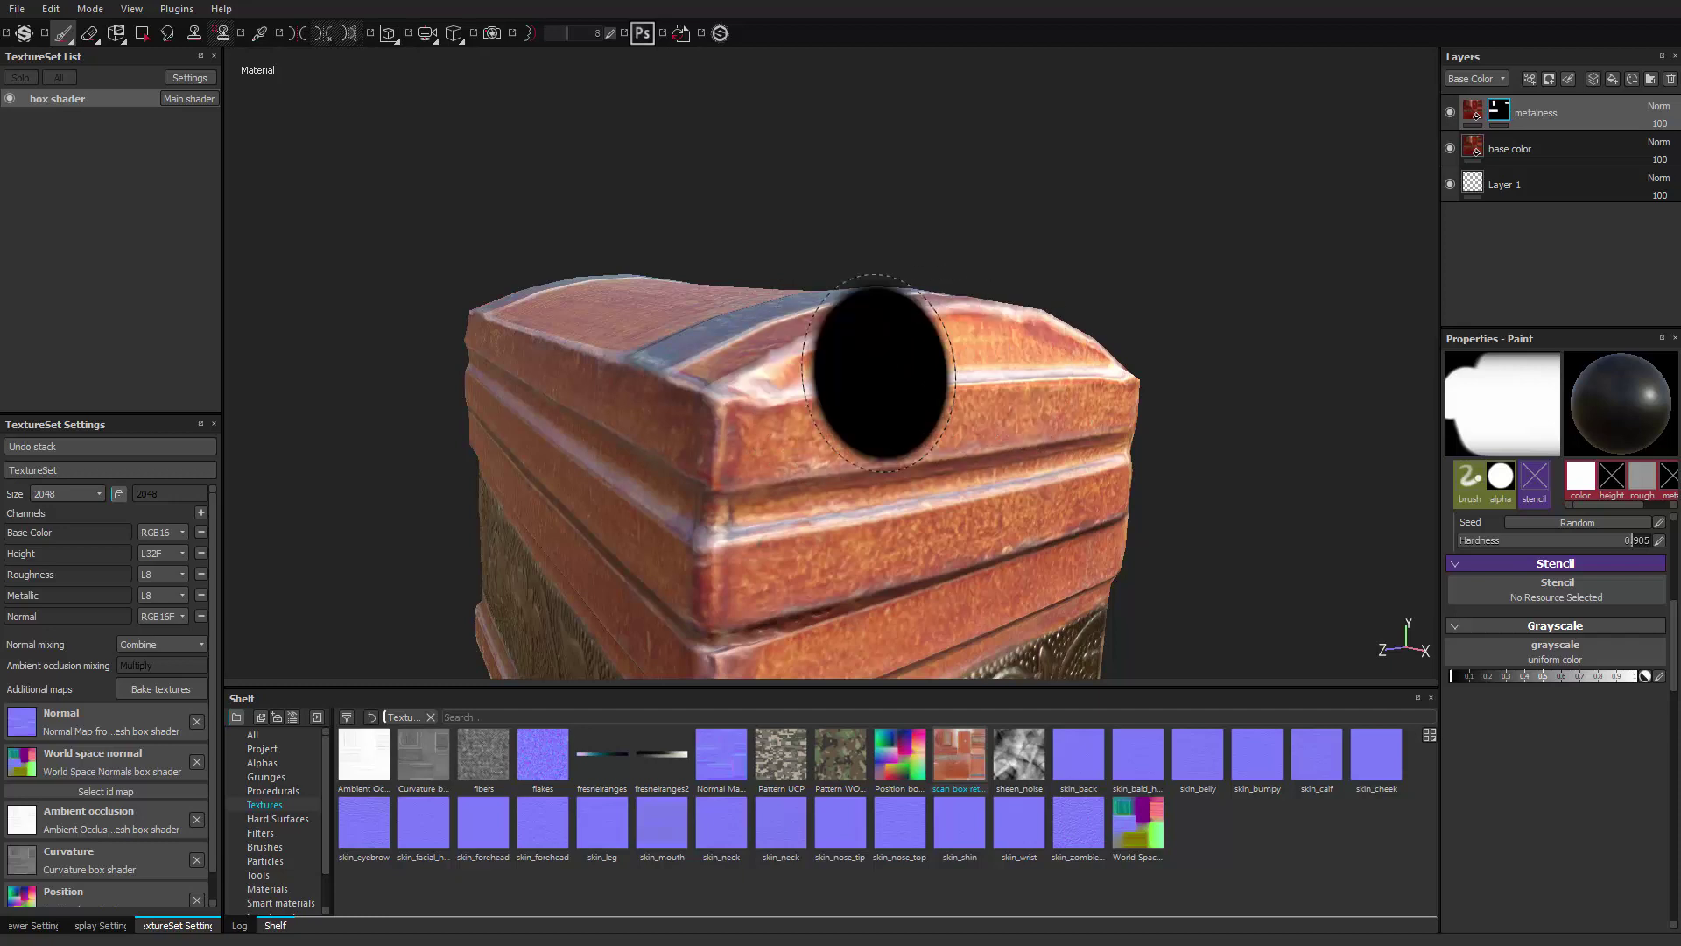
left_click(1524, 154)
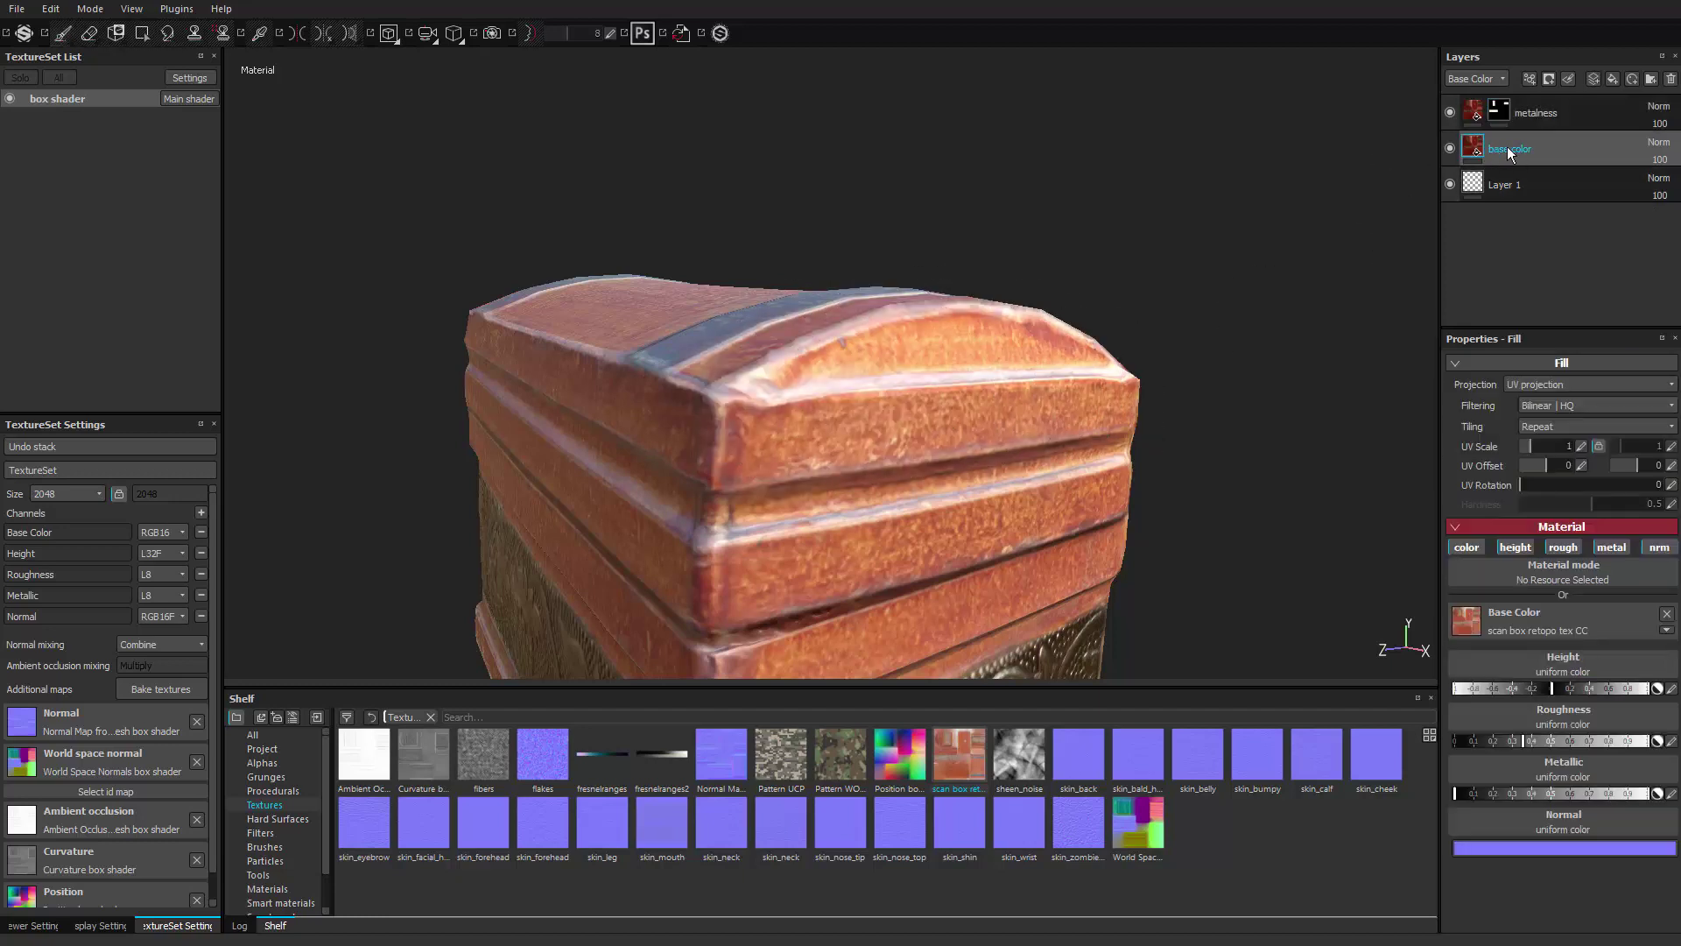
right_click(1485, 149)
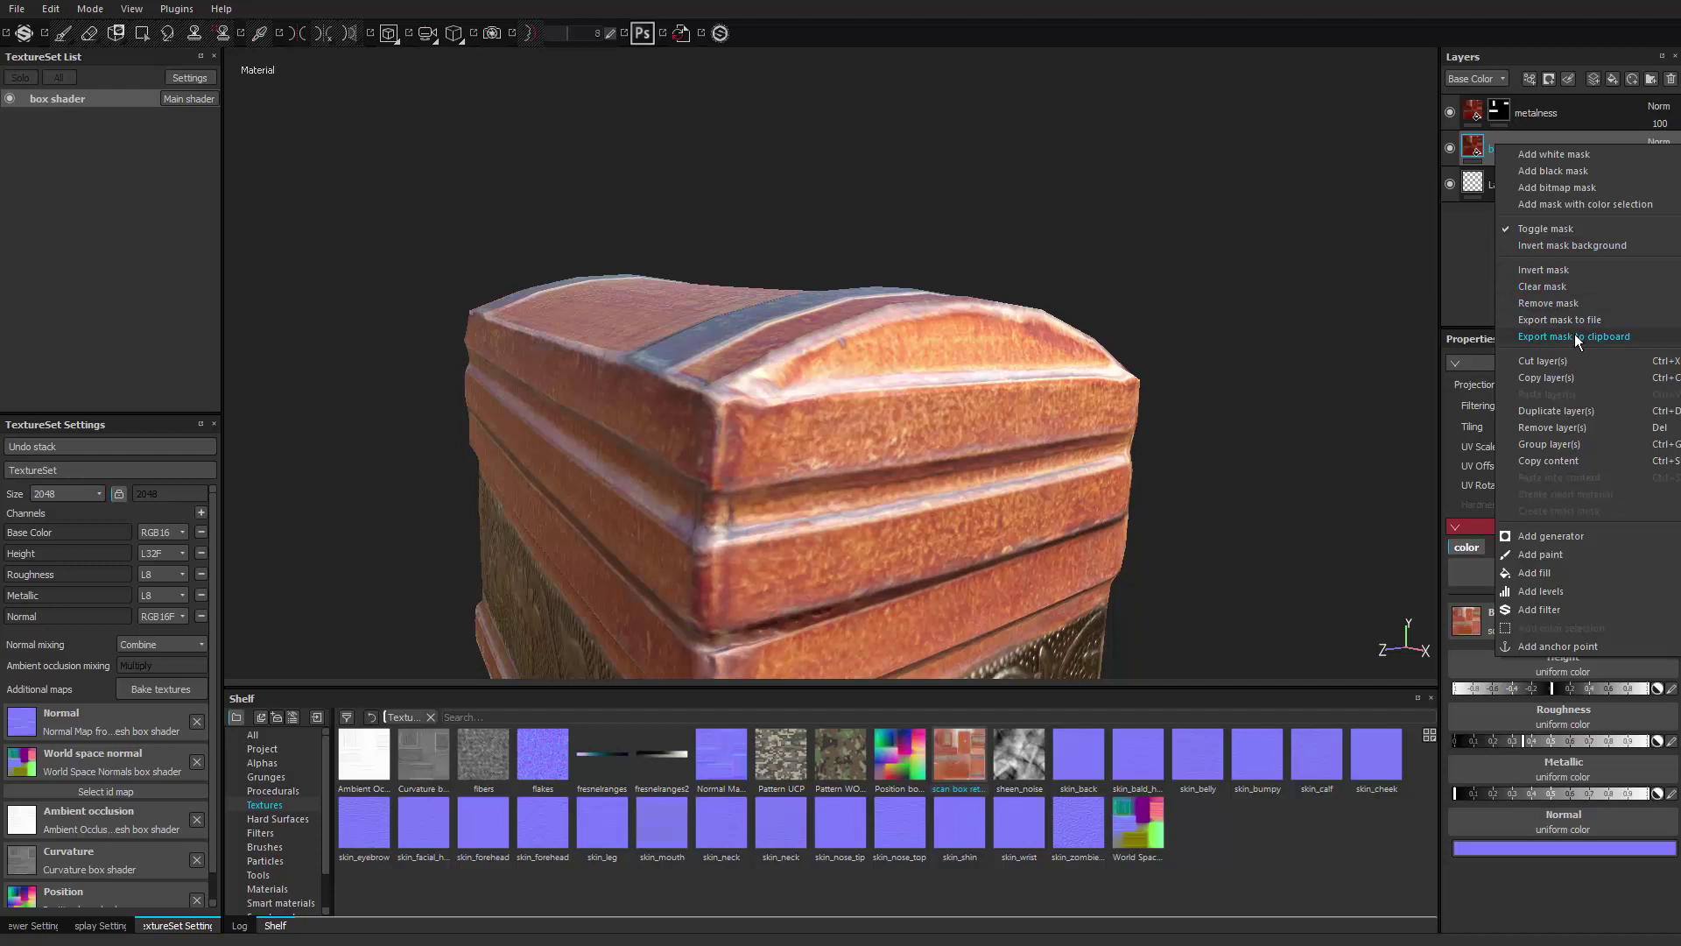
key("Escape")
key("ctrl+d")
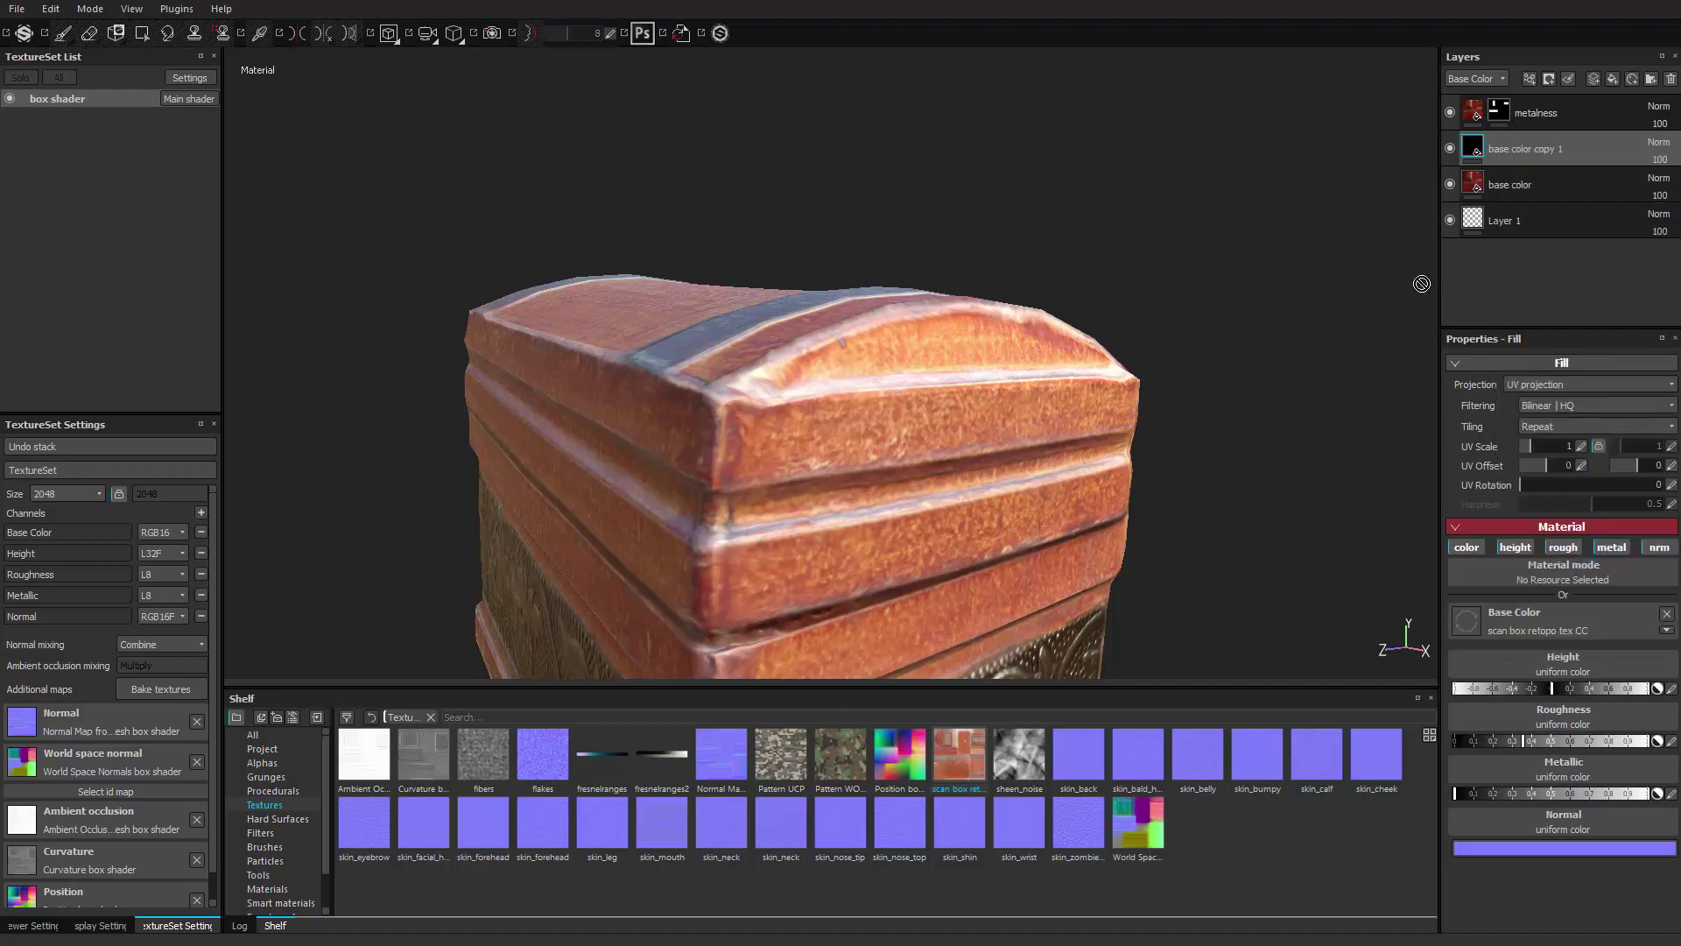
double_click(1555, 149)
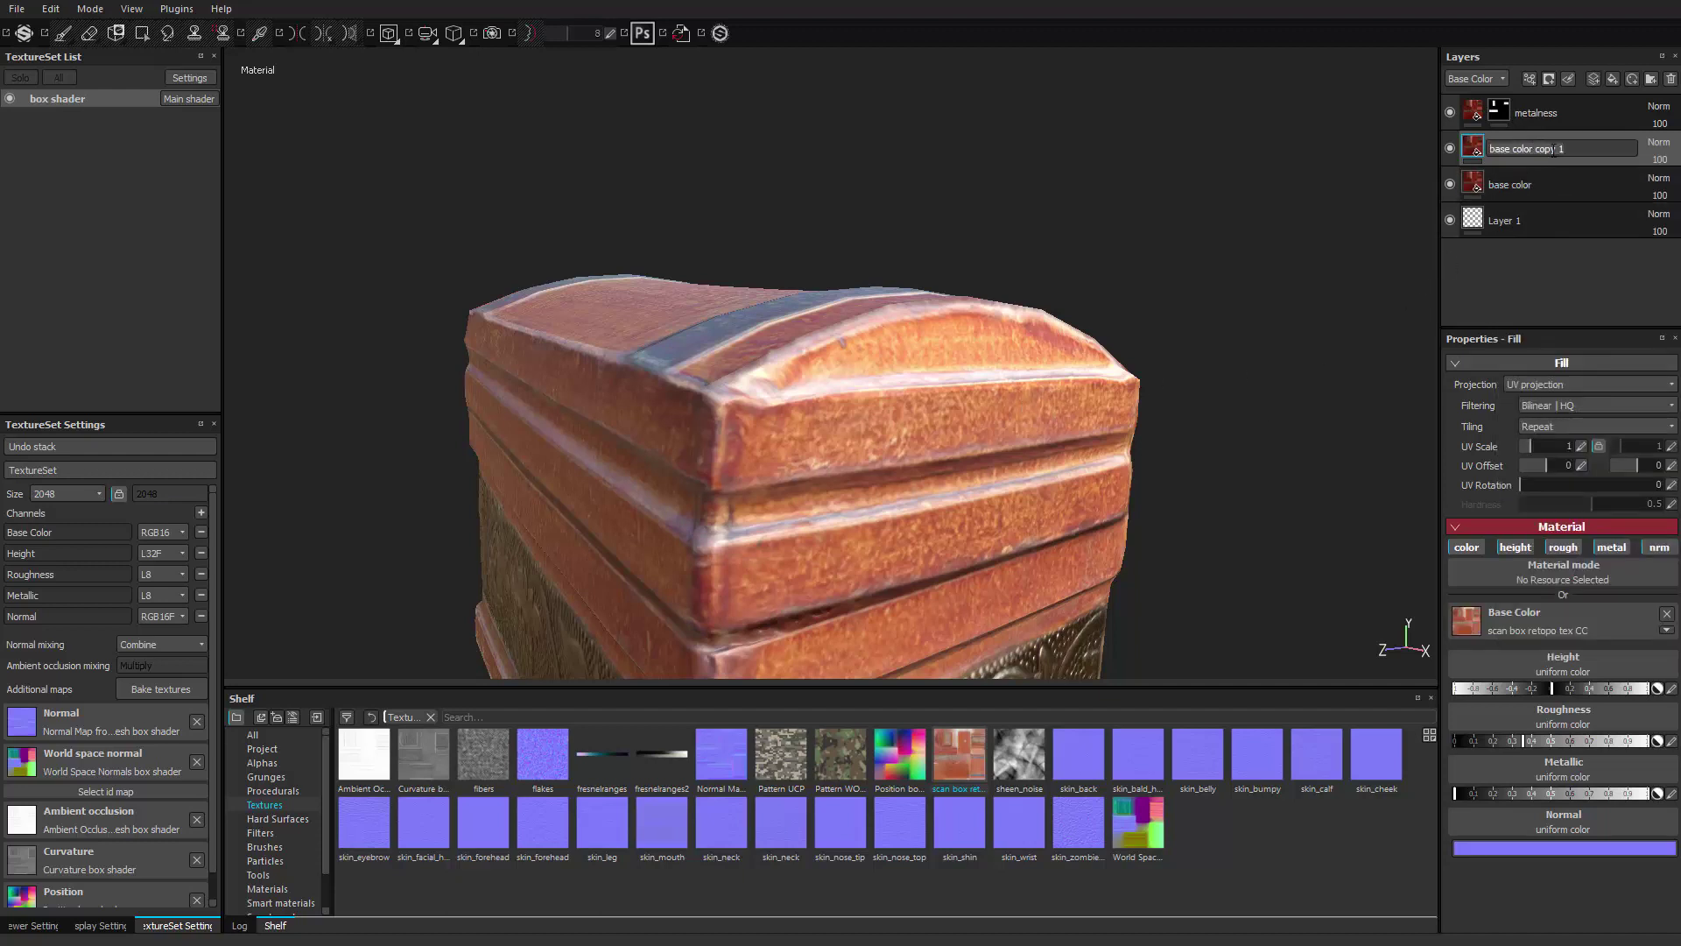
type("cc")
key("Return")
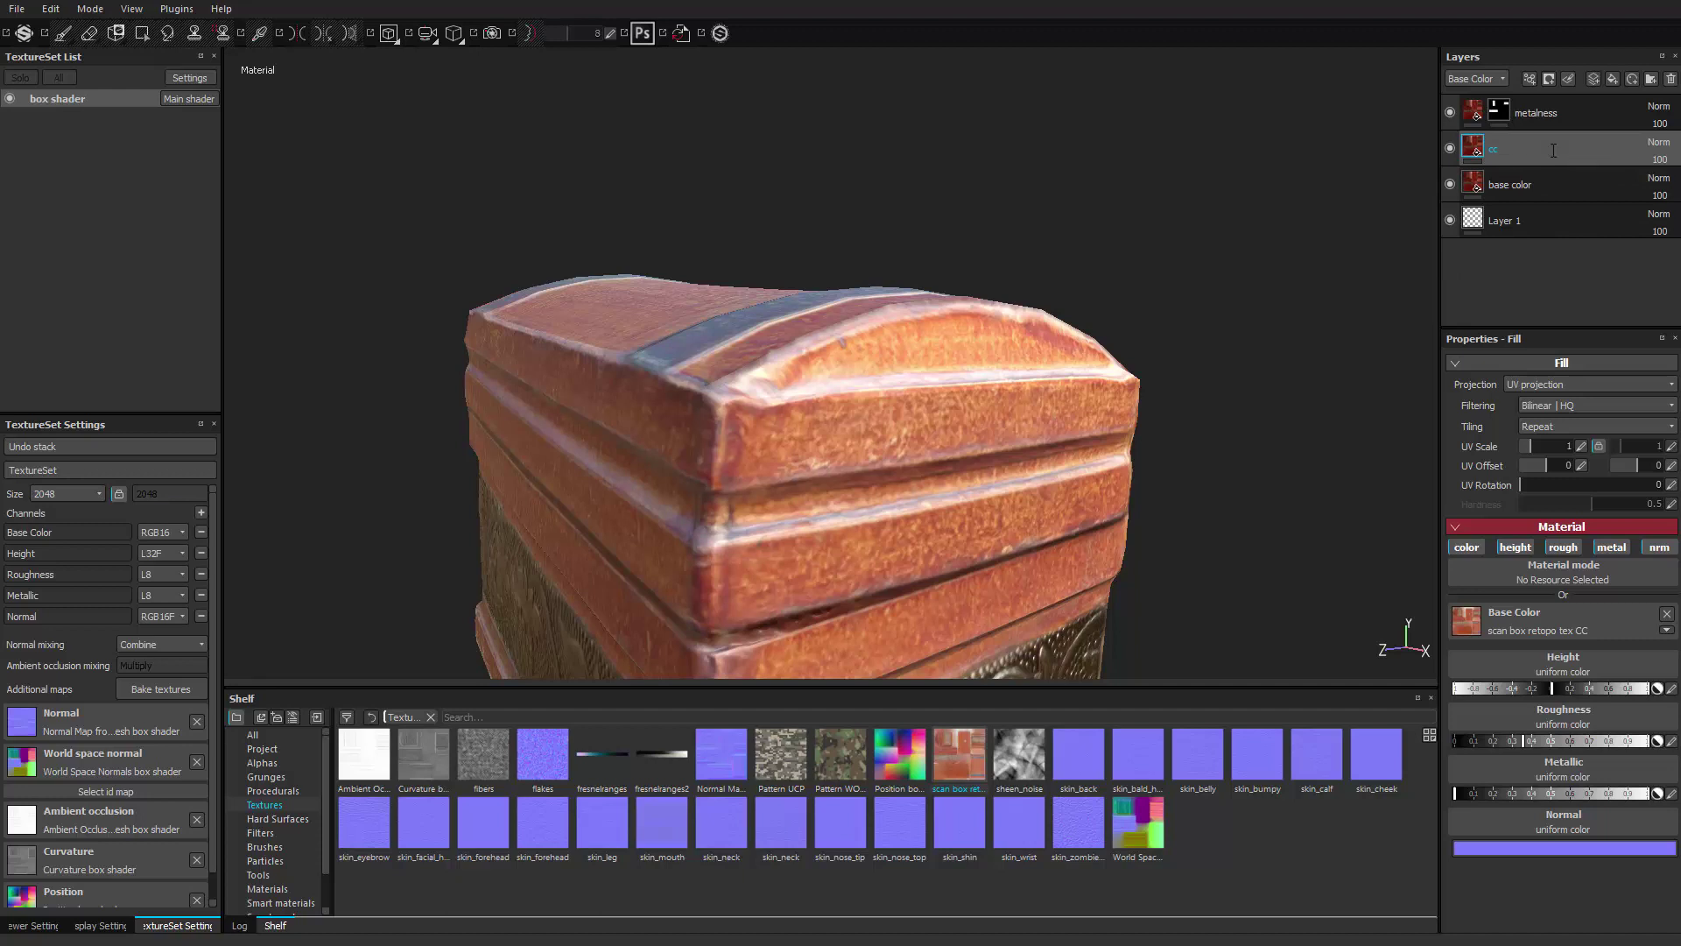
Add a filter effect to the cc layer and set it to Color Correct.
right_click(1475, 155)
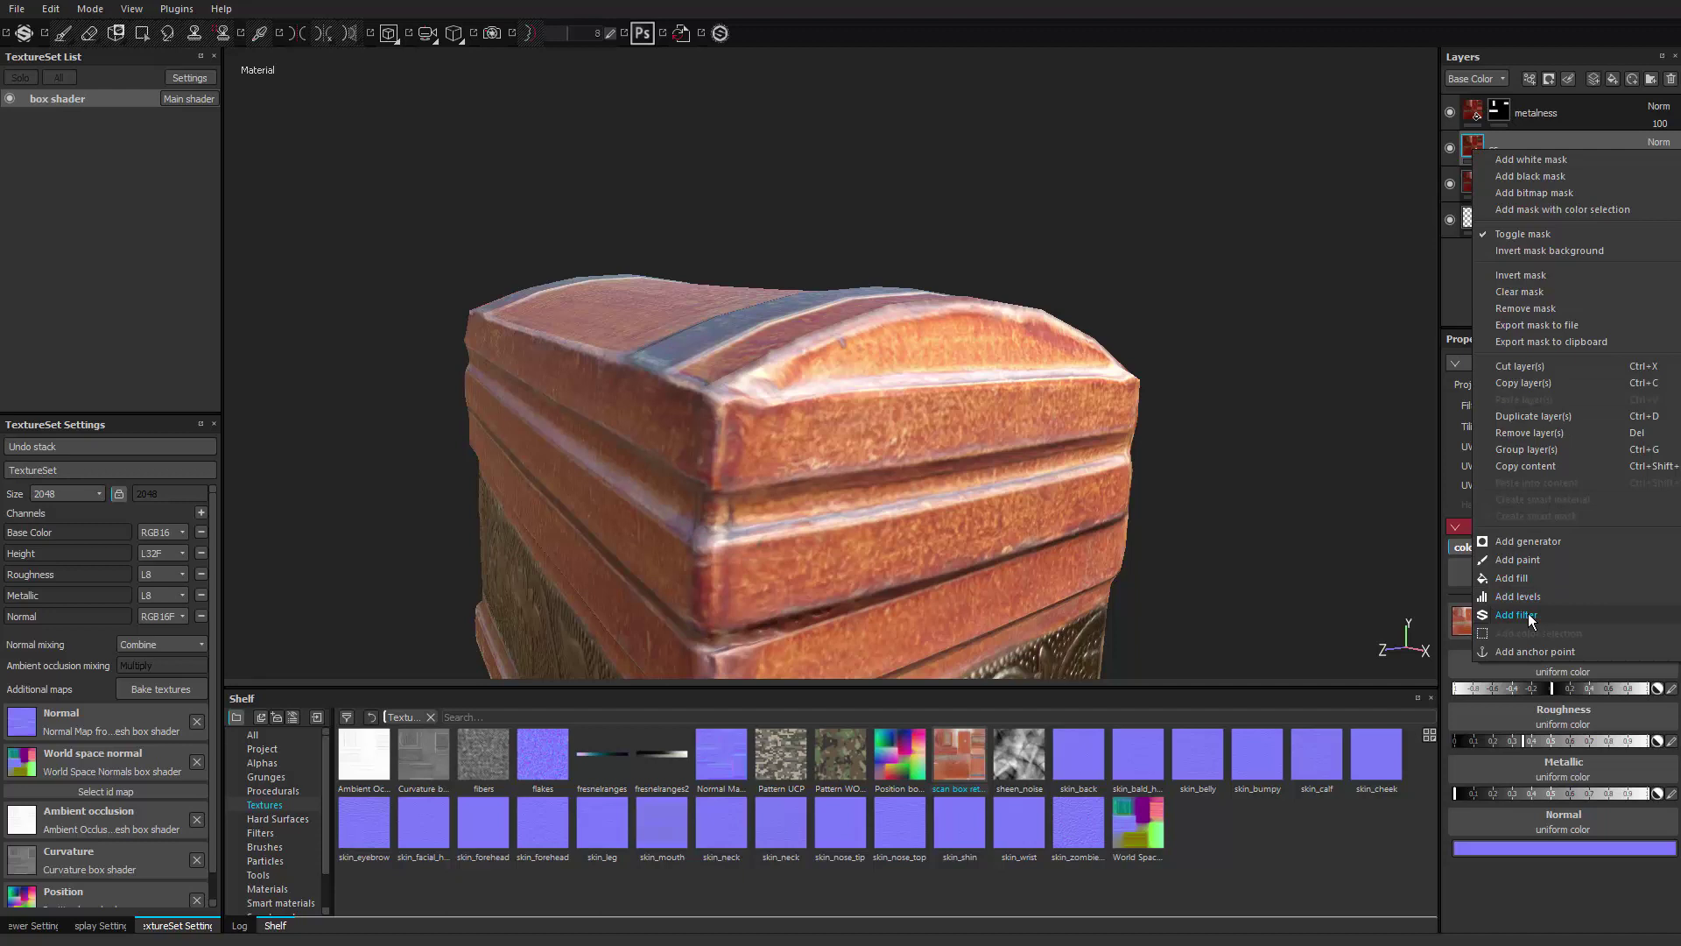
left_click(1528, 613)
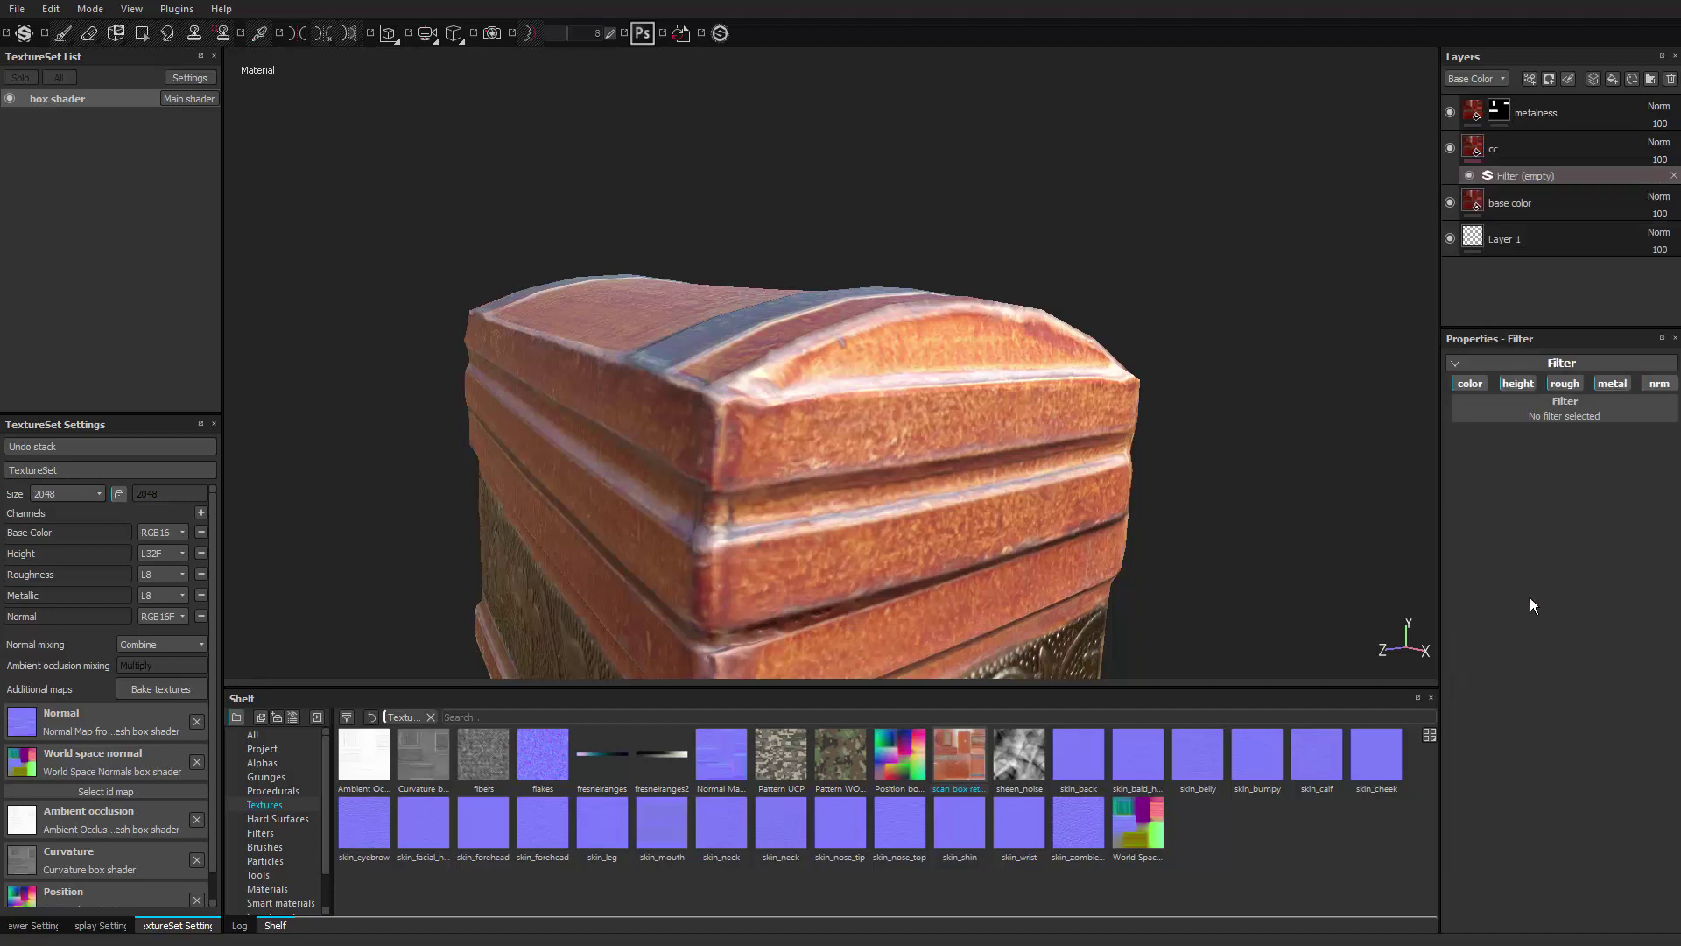
left_click(1562, 414)
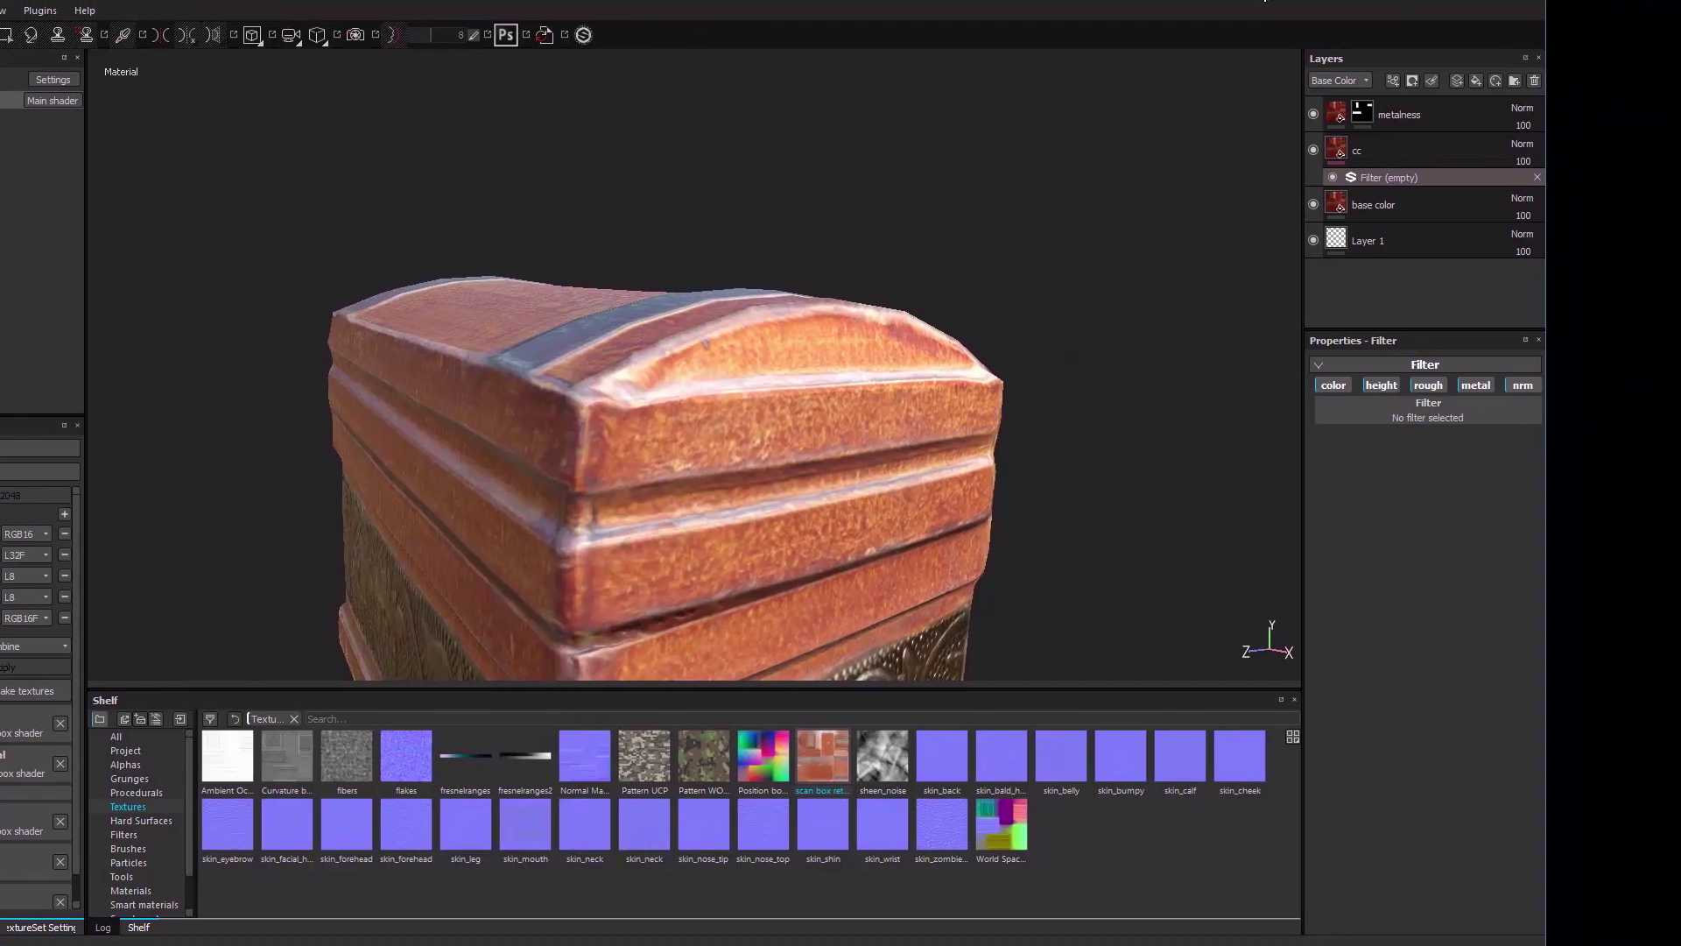
left_click(1420, 407)
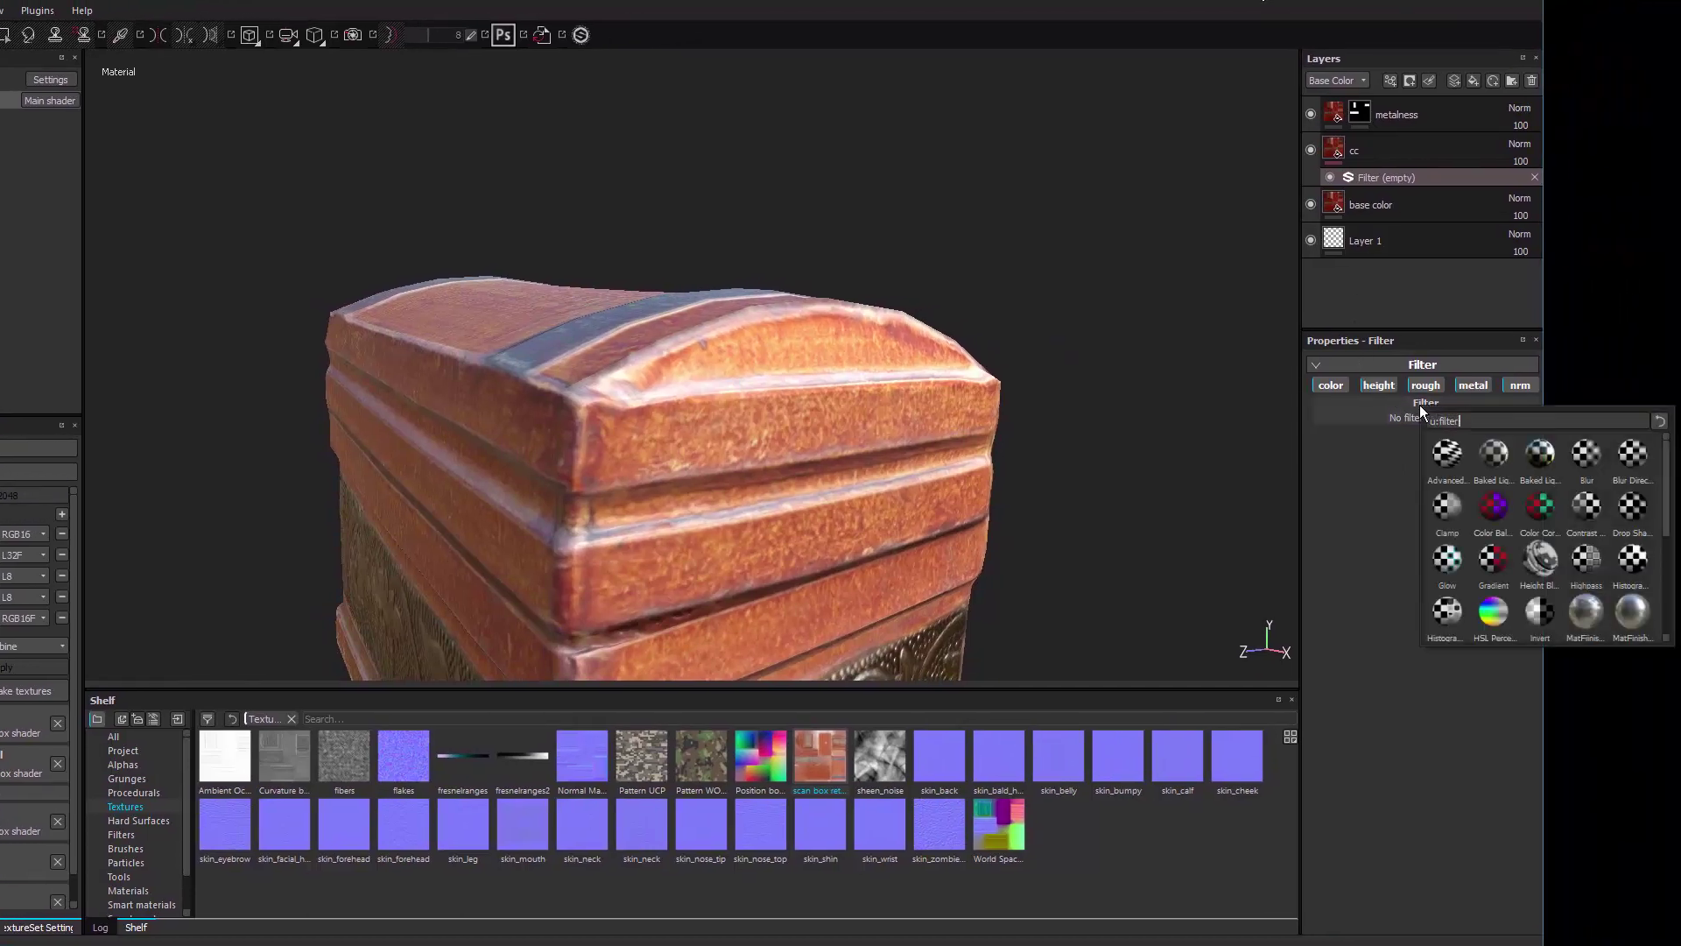
left_click(1538, 512)
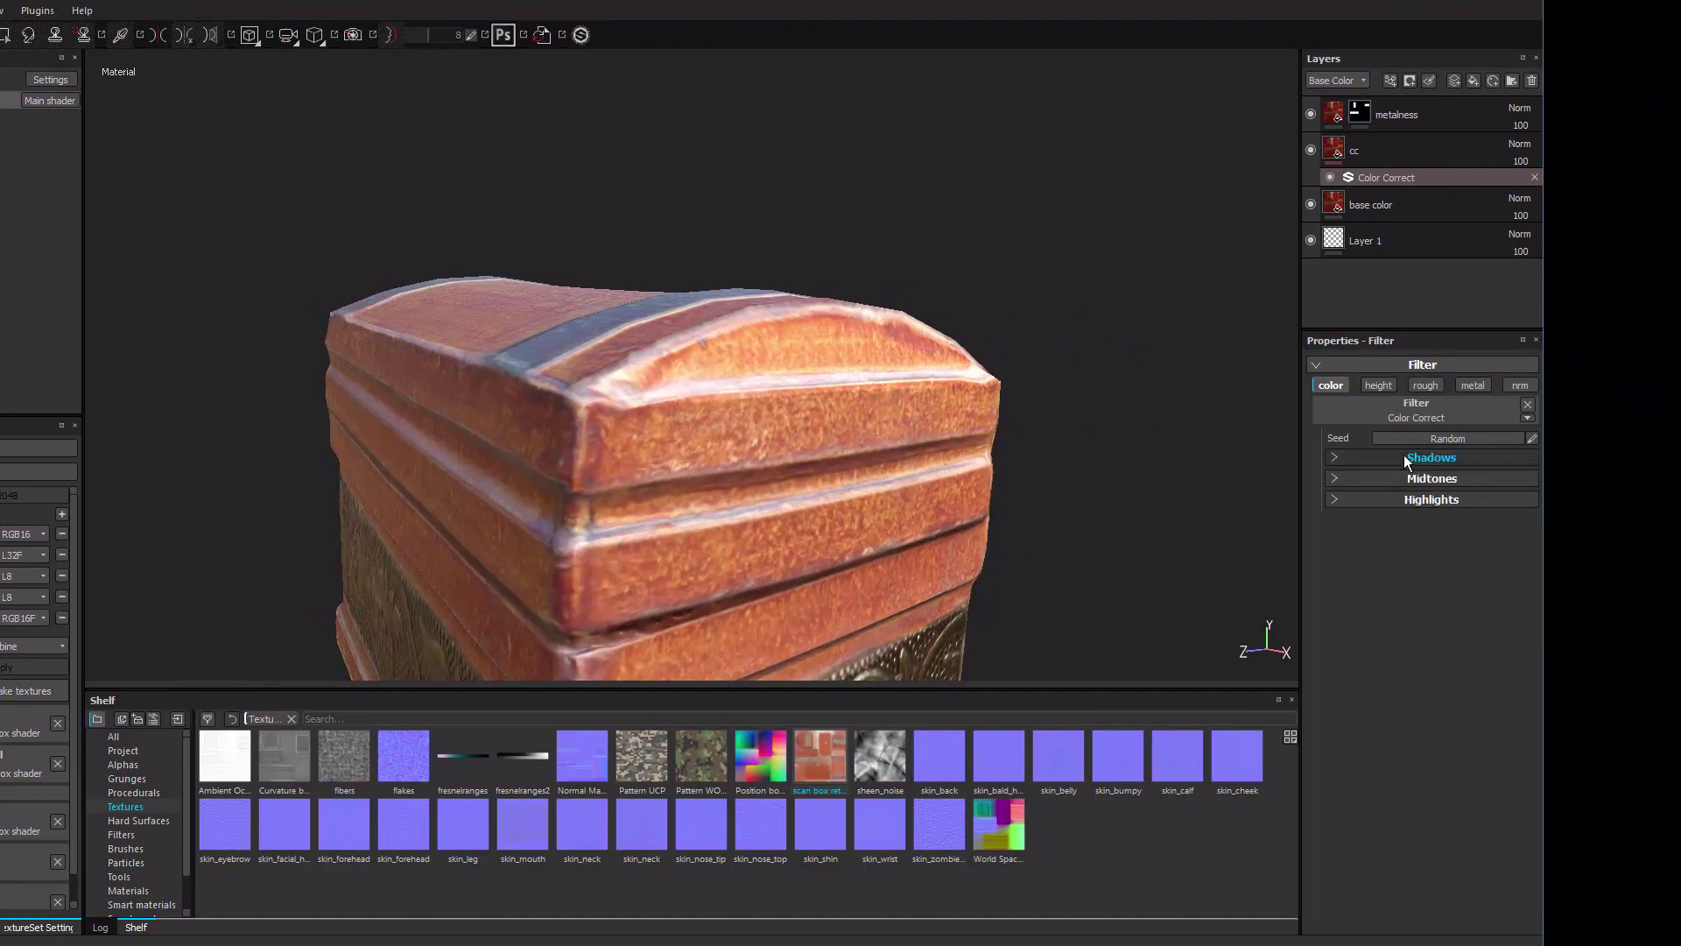
Expand the Shadows, Midtones and Highlights settings and test darker shadows on the chest.
left_click(1333, 456)
left_click(1333, 537)
left_click(1334, 621)
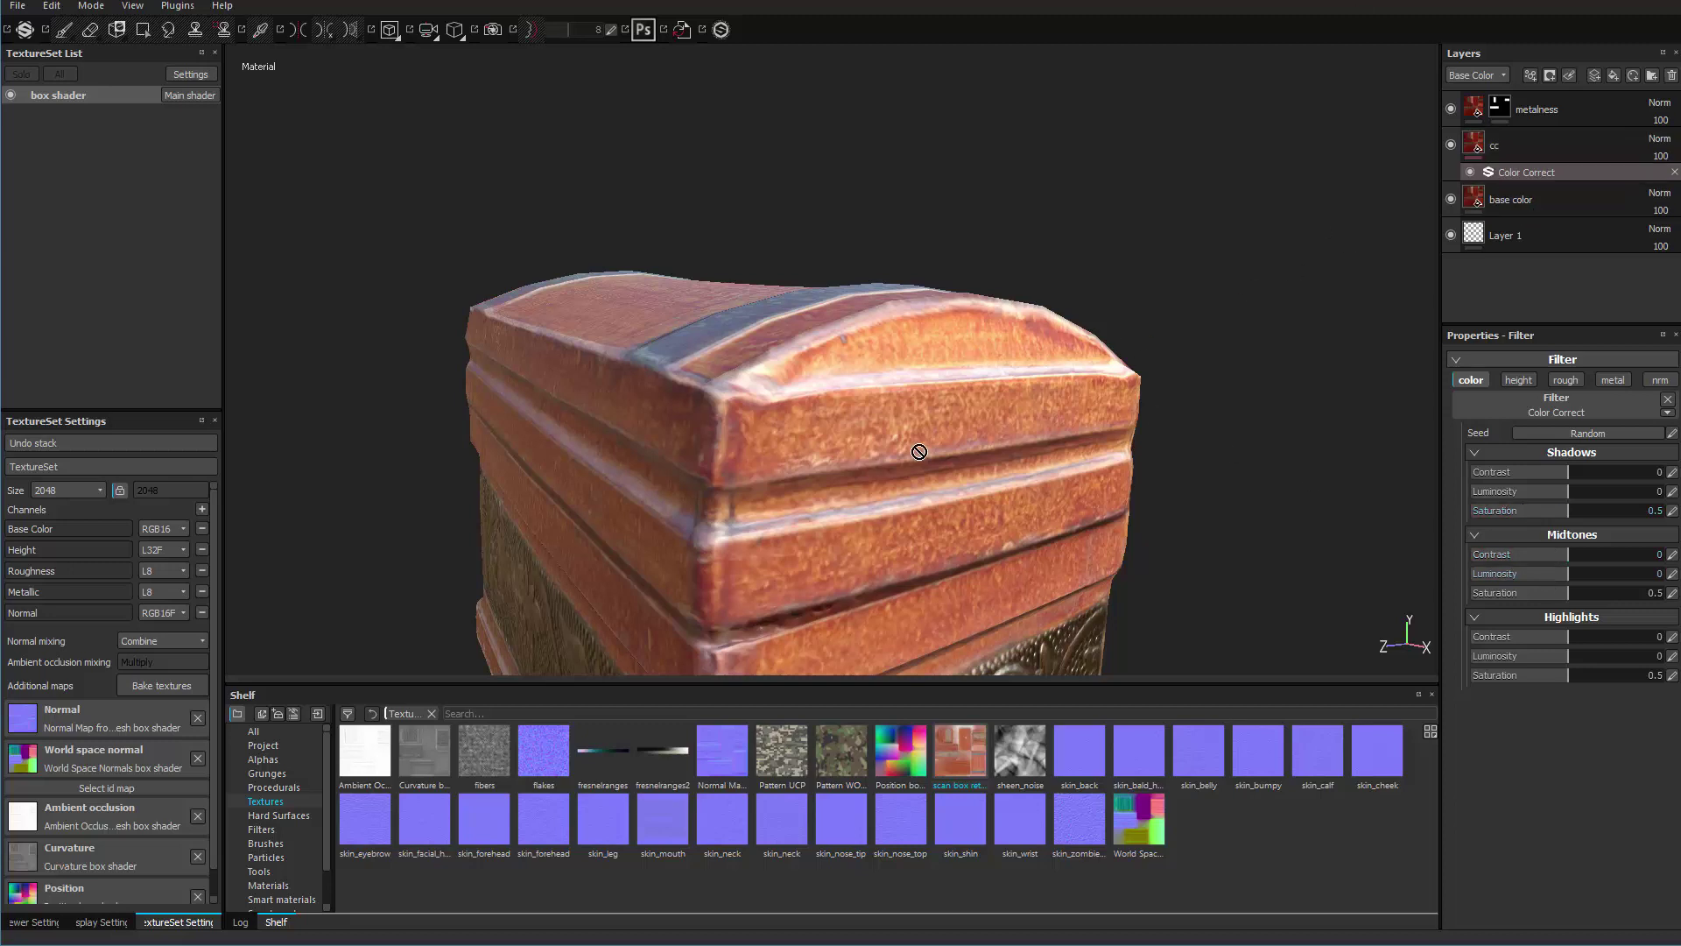
mouse_move(1562, 490)
left_mouse_down()
mouse_move(1473, 492)
mouse_move(1594, 503)
mouse_move(1515, 493)
mouse_move(1569, 491)
left_mouse_up()
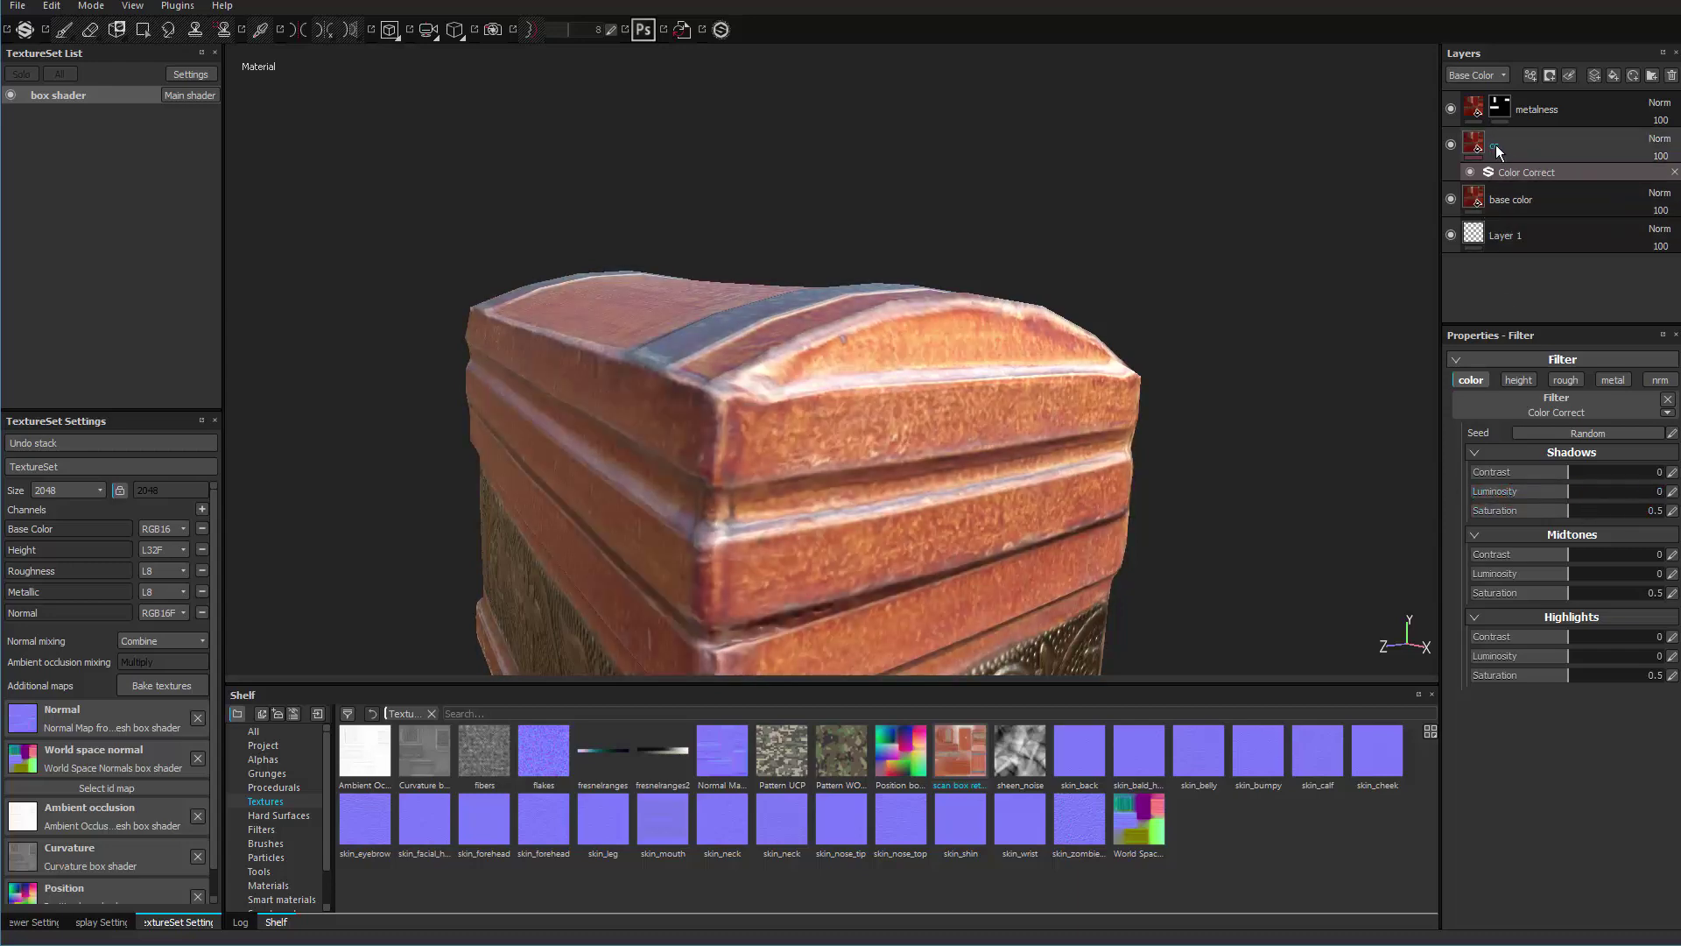
Add a black mask to the cc layer and shrink the painting brush.
right_click(1506, 144)
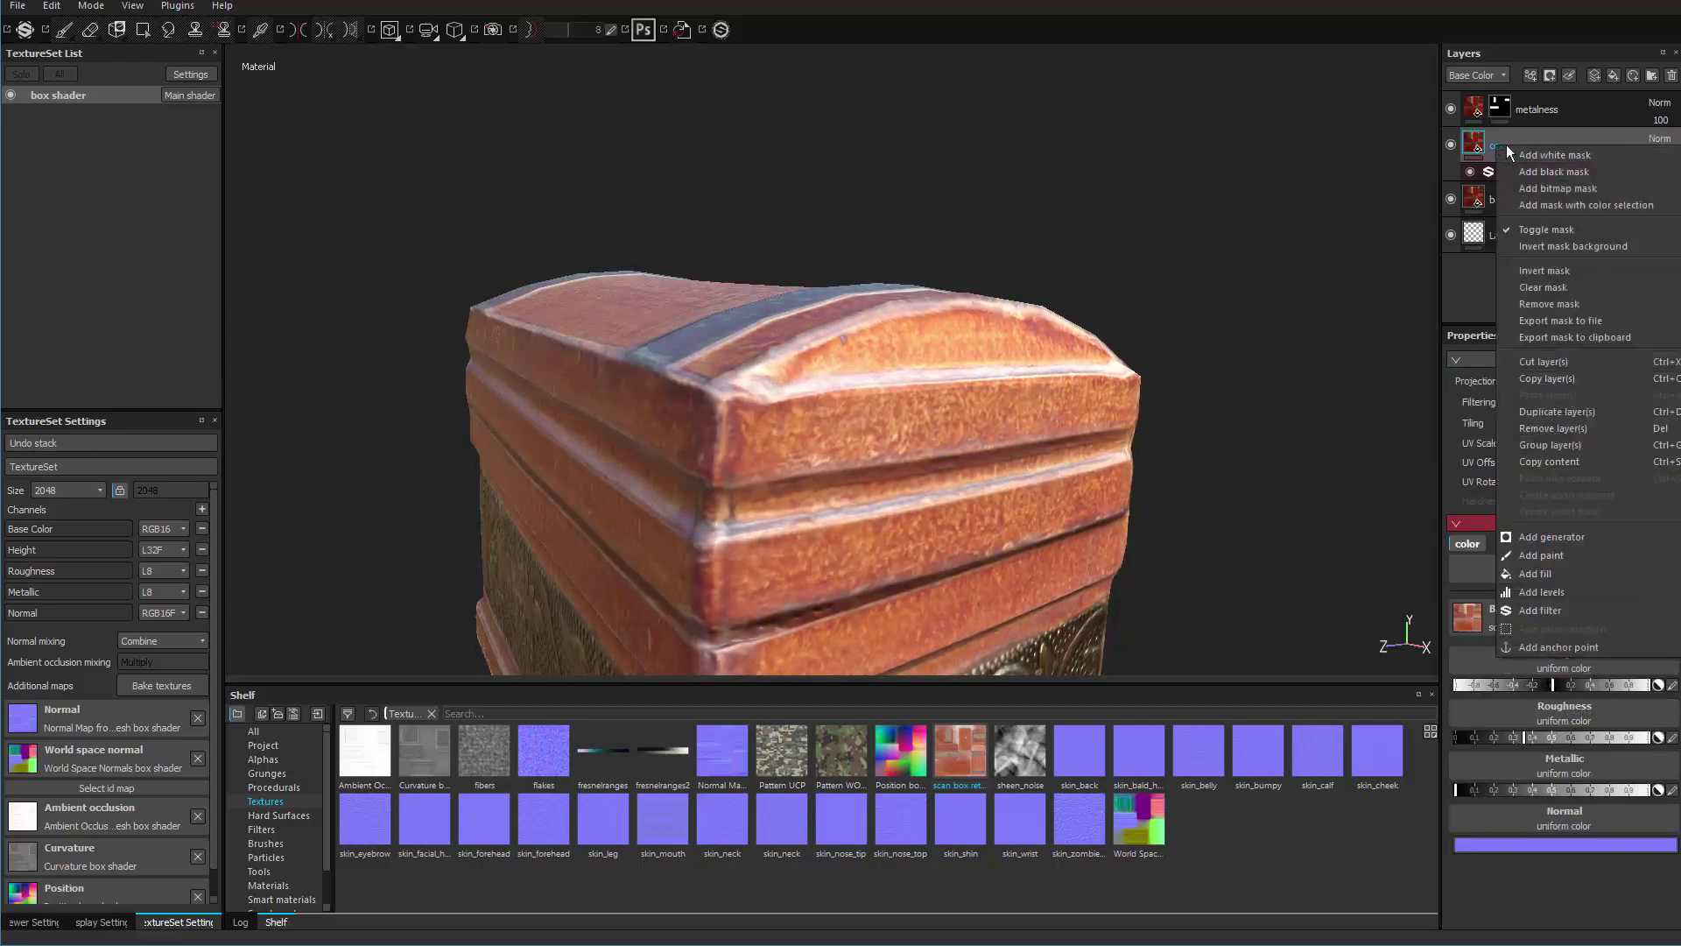
left_click(1562, 170)
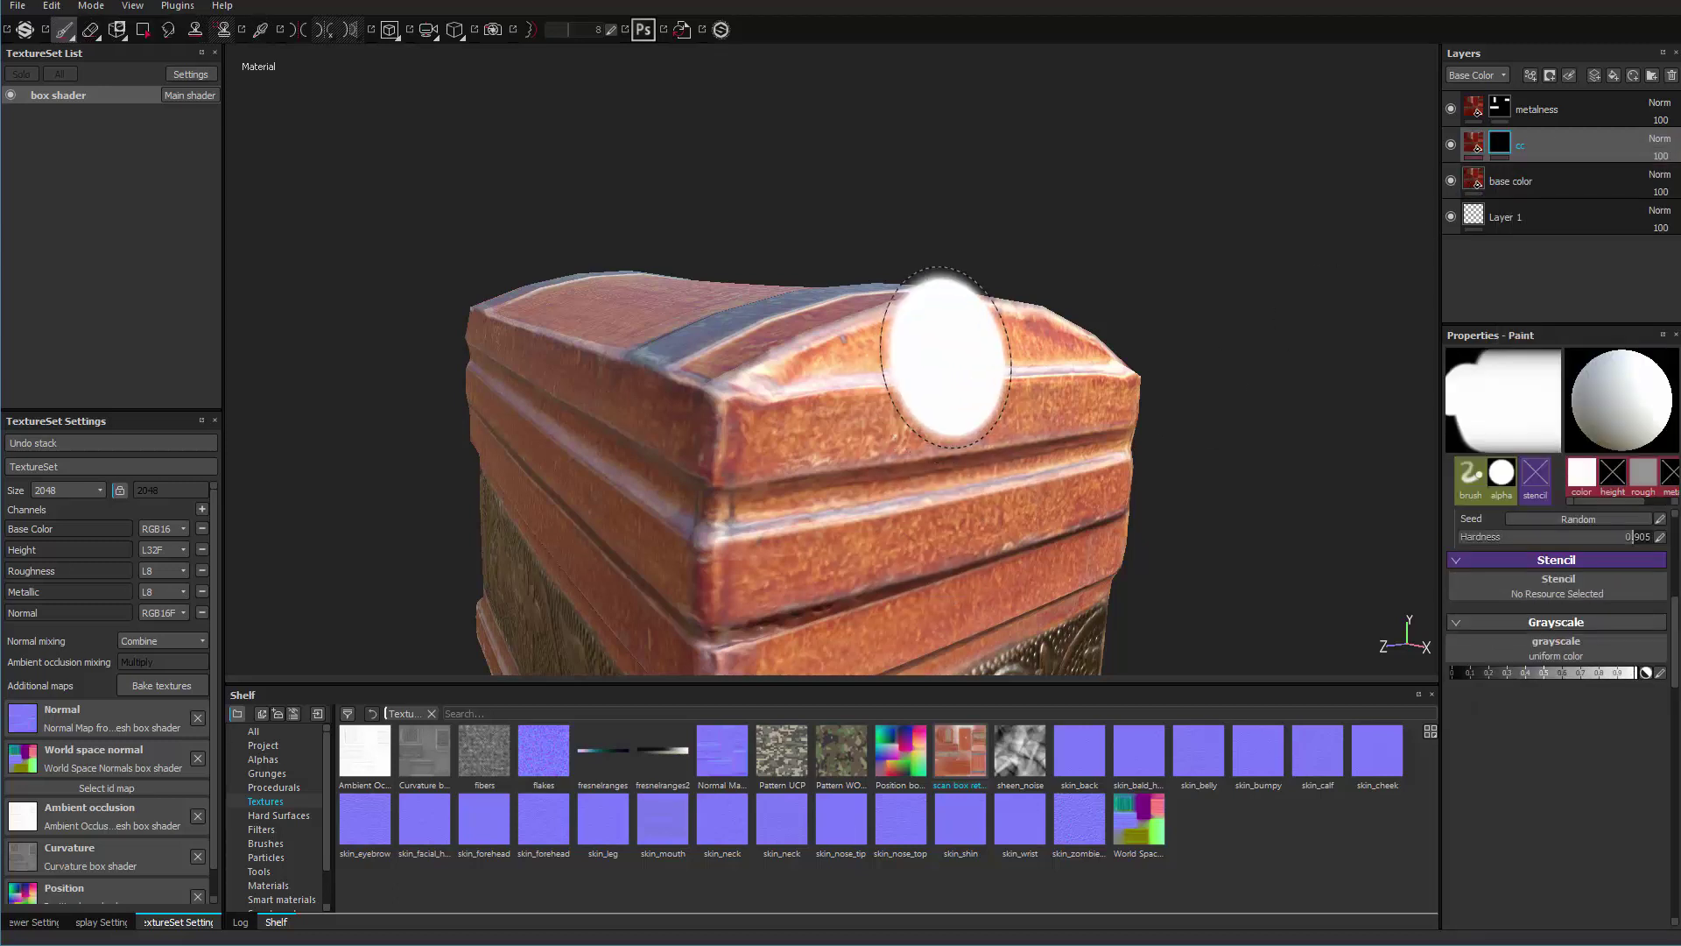
right_click_drag(946, 359, 790, 364, "ctrl")
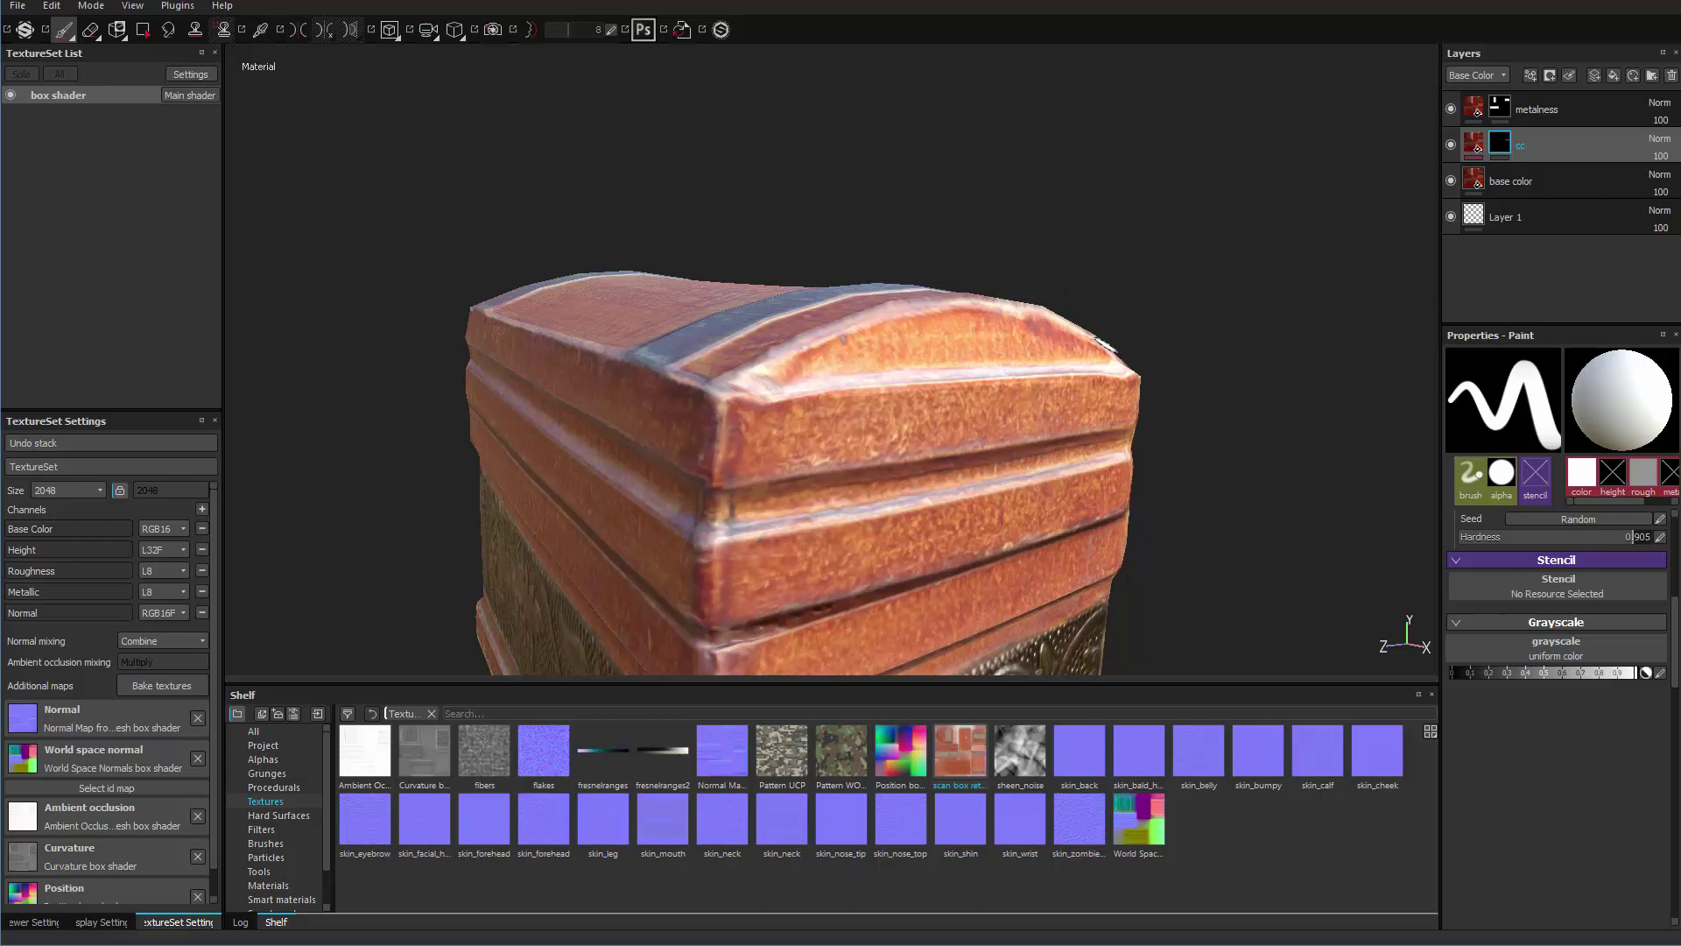
Tune cc's Color Correct: shadows contrast 0.39, luminosity -0.41, saturation 0.36; midtones contrast -0.15, saturation 0.58.
left_click(1477, 147)
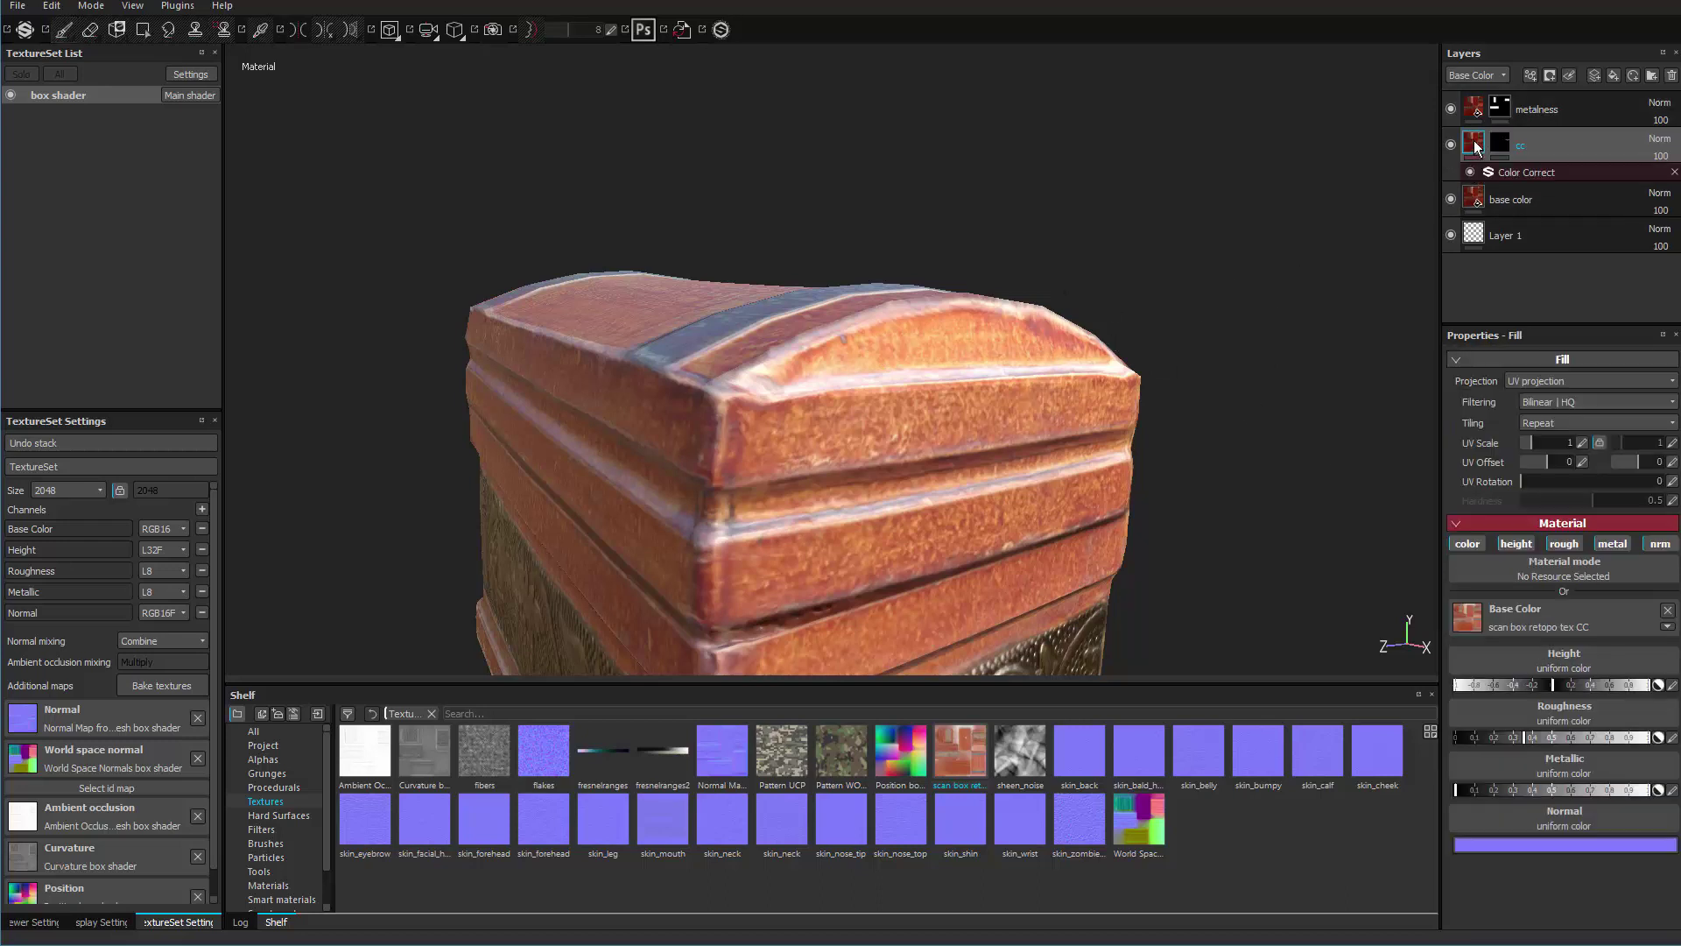
left_click(1531, 174)
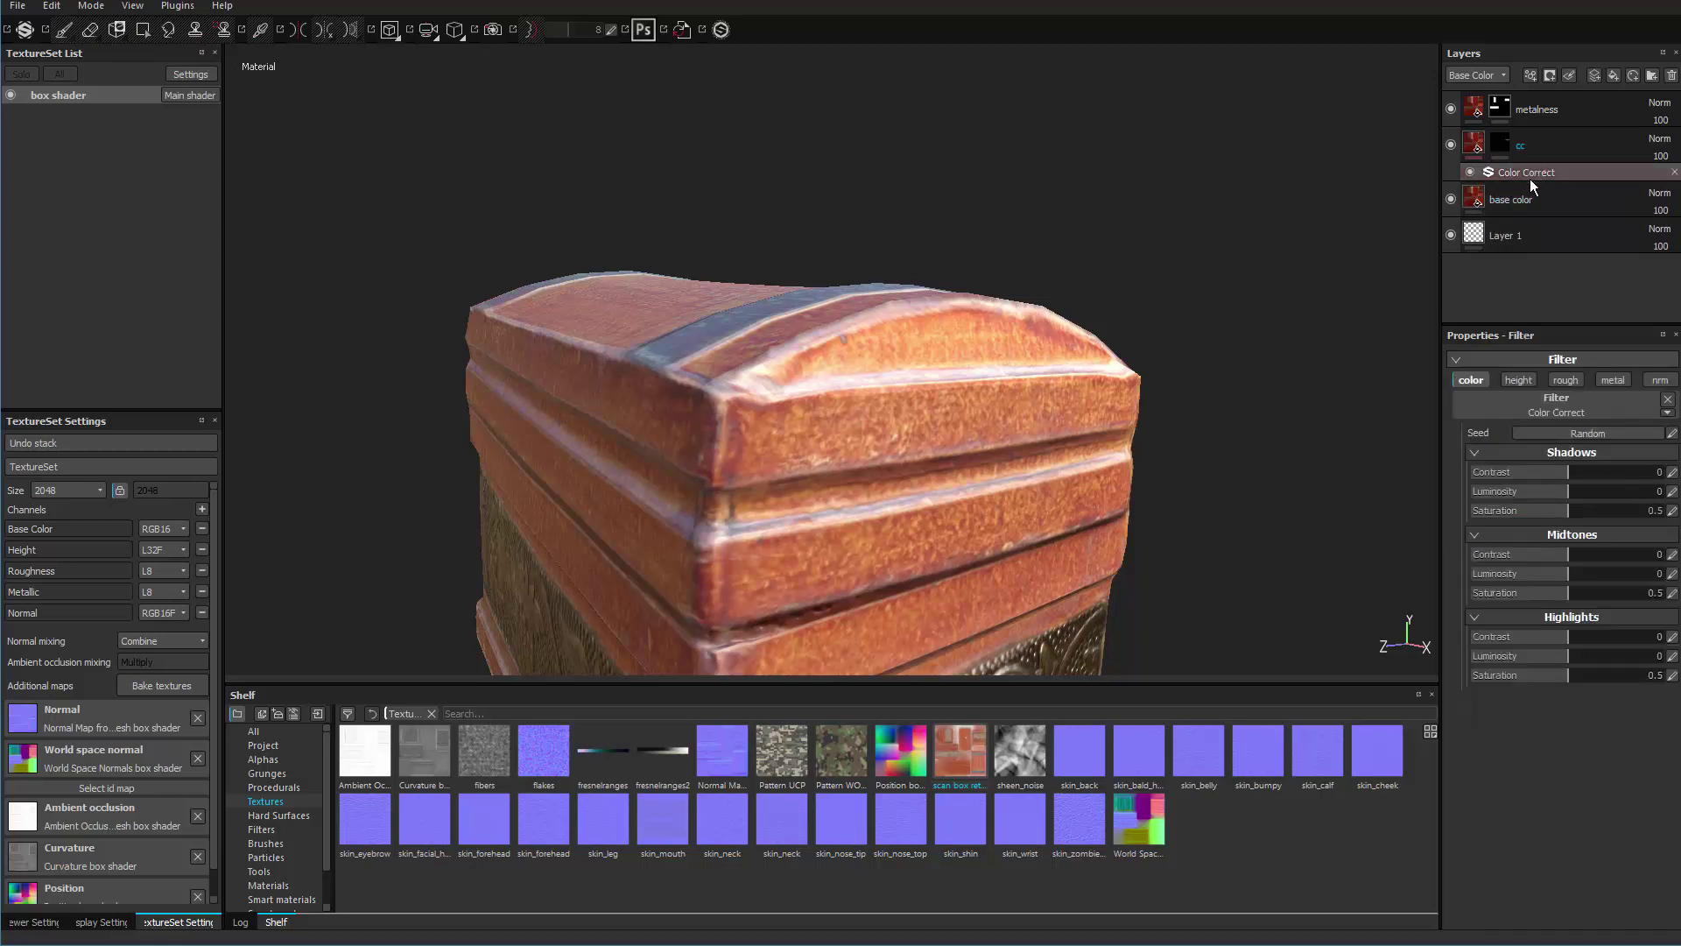
mouse_move(1568, 487)
left_mouse_down()
mouse_move(1501, 486)
mouse_move(1528, 486)
left_mouse_up()
left_click(1562, 471)
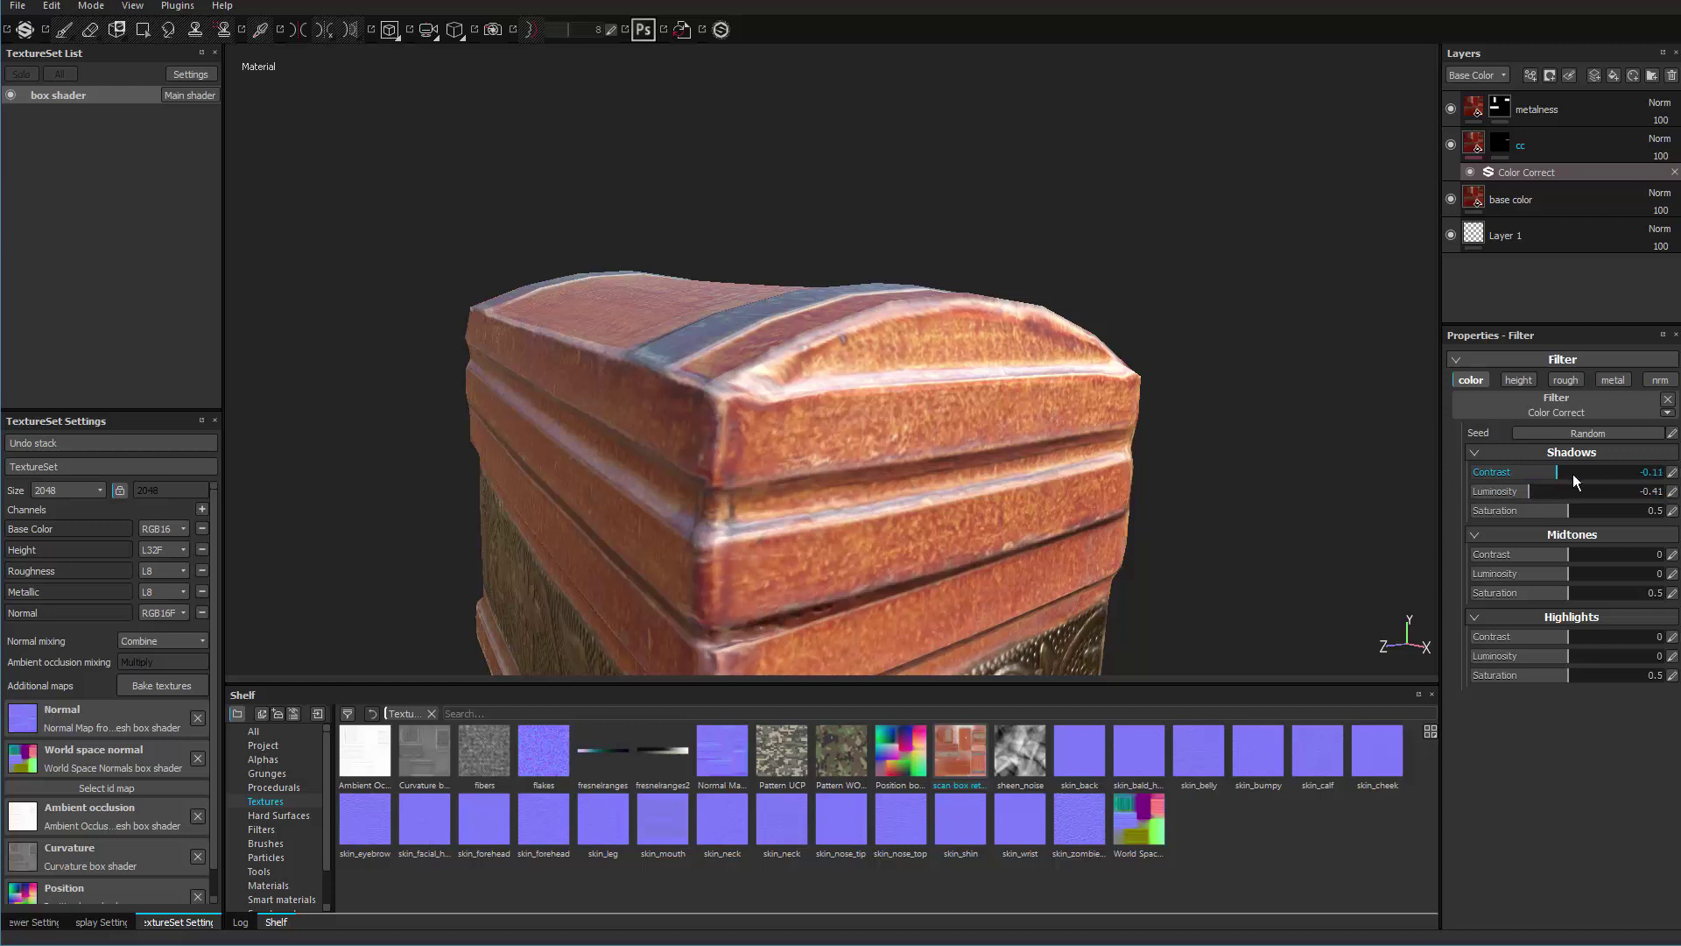
left_click_drag(1605, 487, 1550, 516)
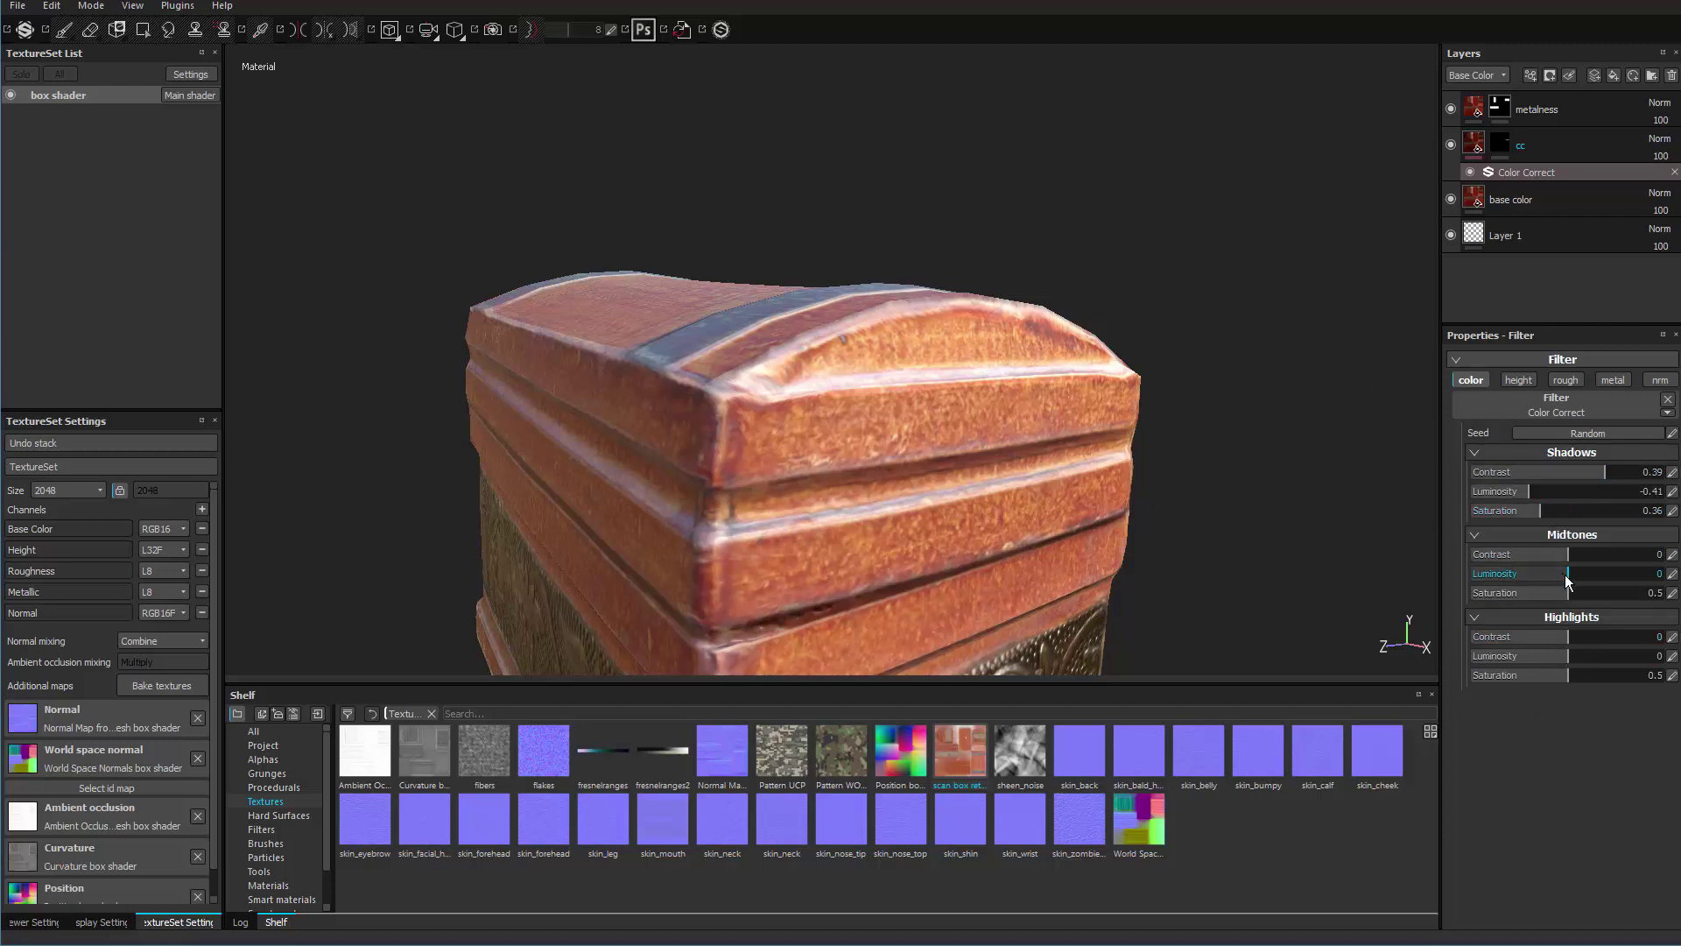
mouse_move(1564, 574)
left_mouse_down()
mouse_move(1537, 574)
mouse_move(1573, 582)
left_mouse_up()
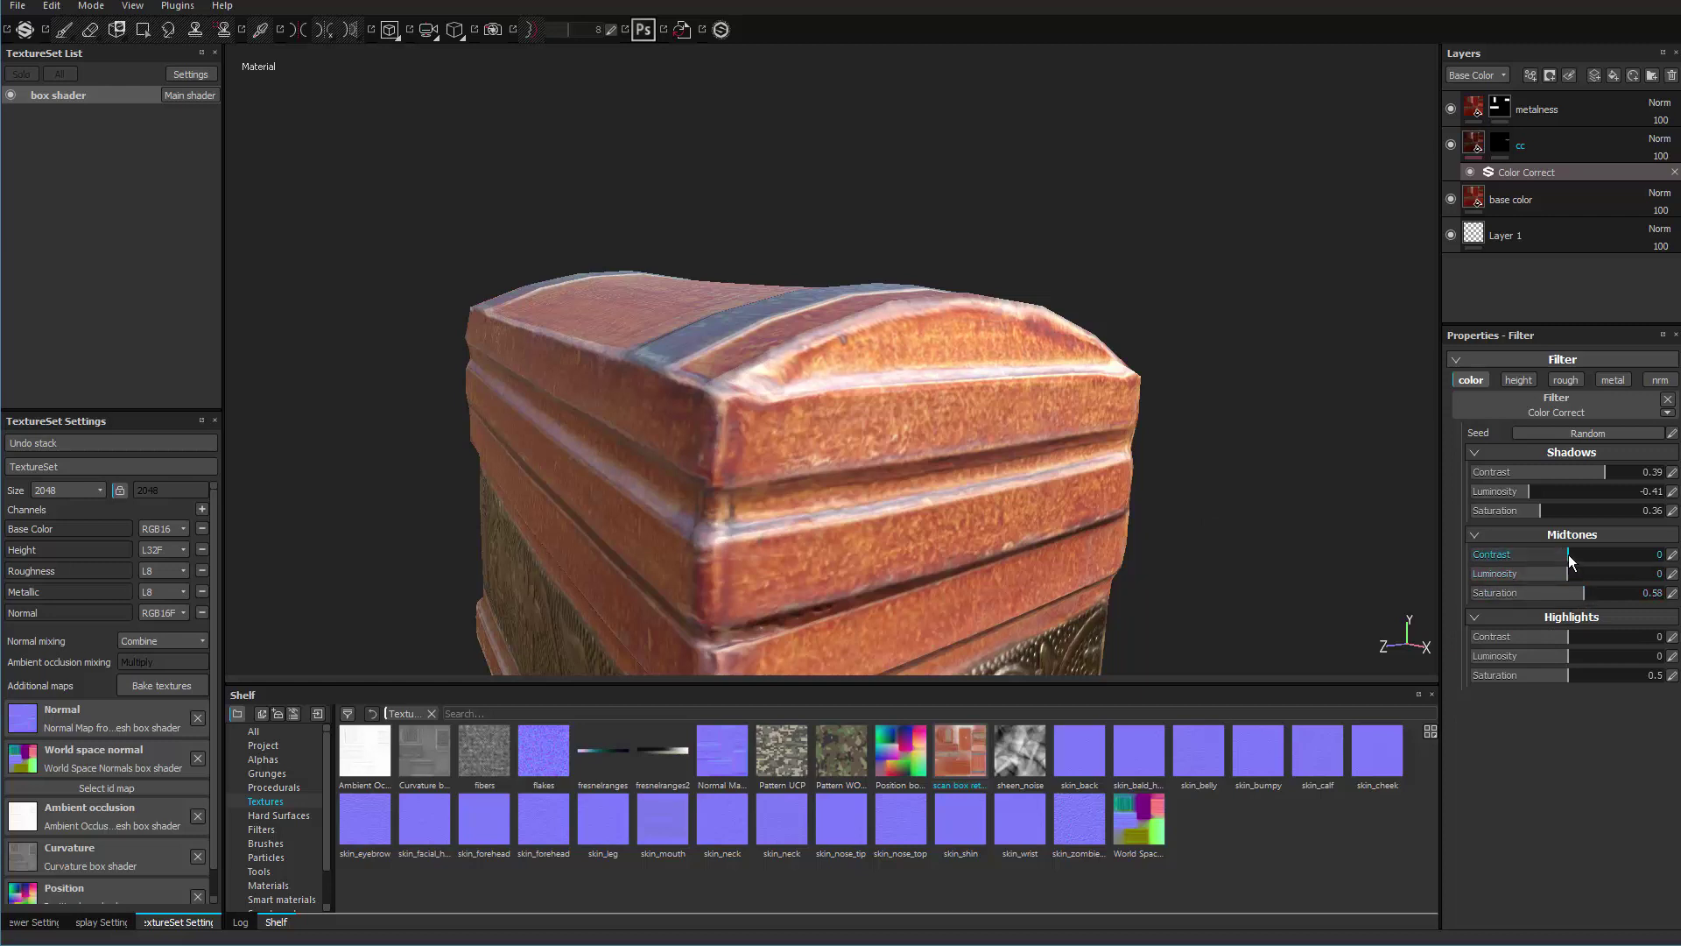
left_click_drag(1568, 554, 1554, 554)
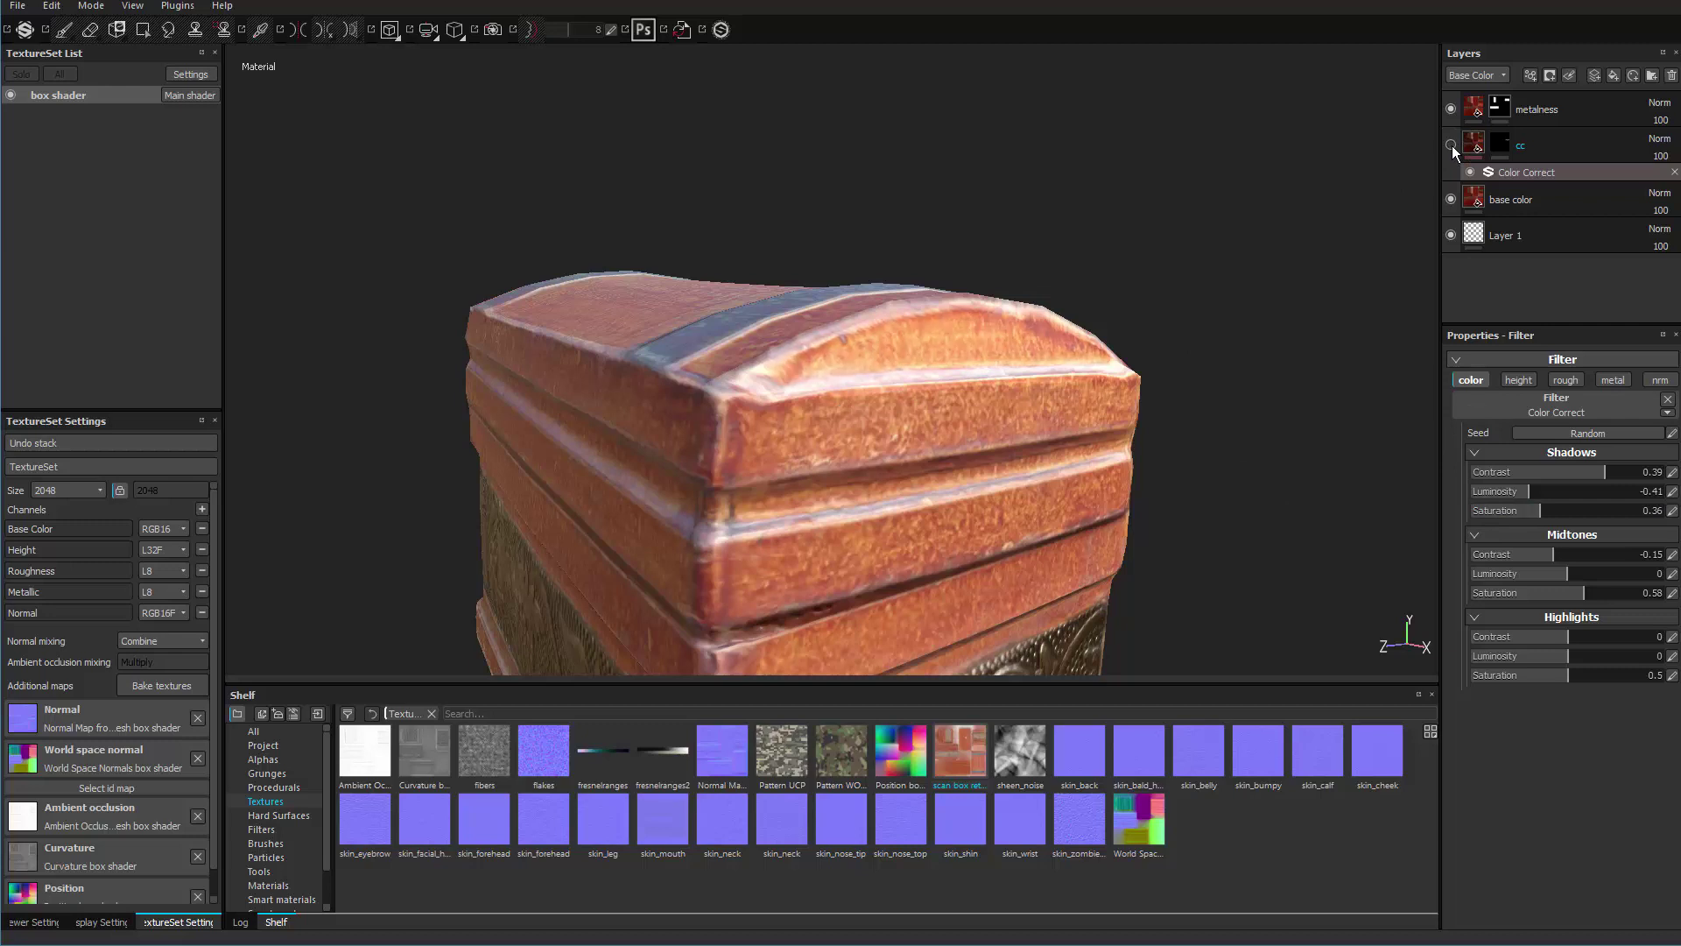
Select the cc mask, enlarge the brush, set hardness 0.59 and switch paint to black.
left_click(1504, 145)
mouse_move(946, 400)
left_mouse_down("alt")
mouse_move(1168, 412)
mouse_move(970, 330)
left_mouse_up("alt")
key("bracketright")
key("bracketright")
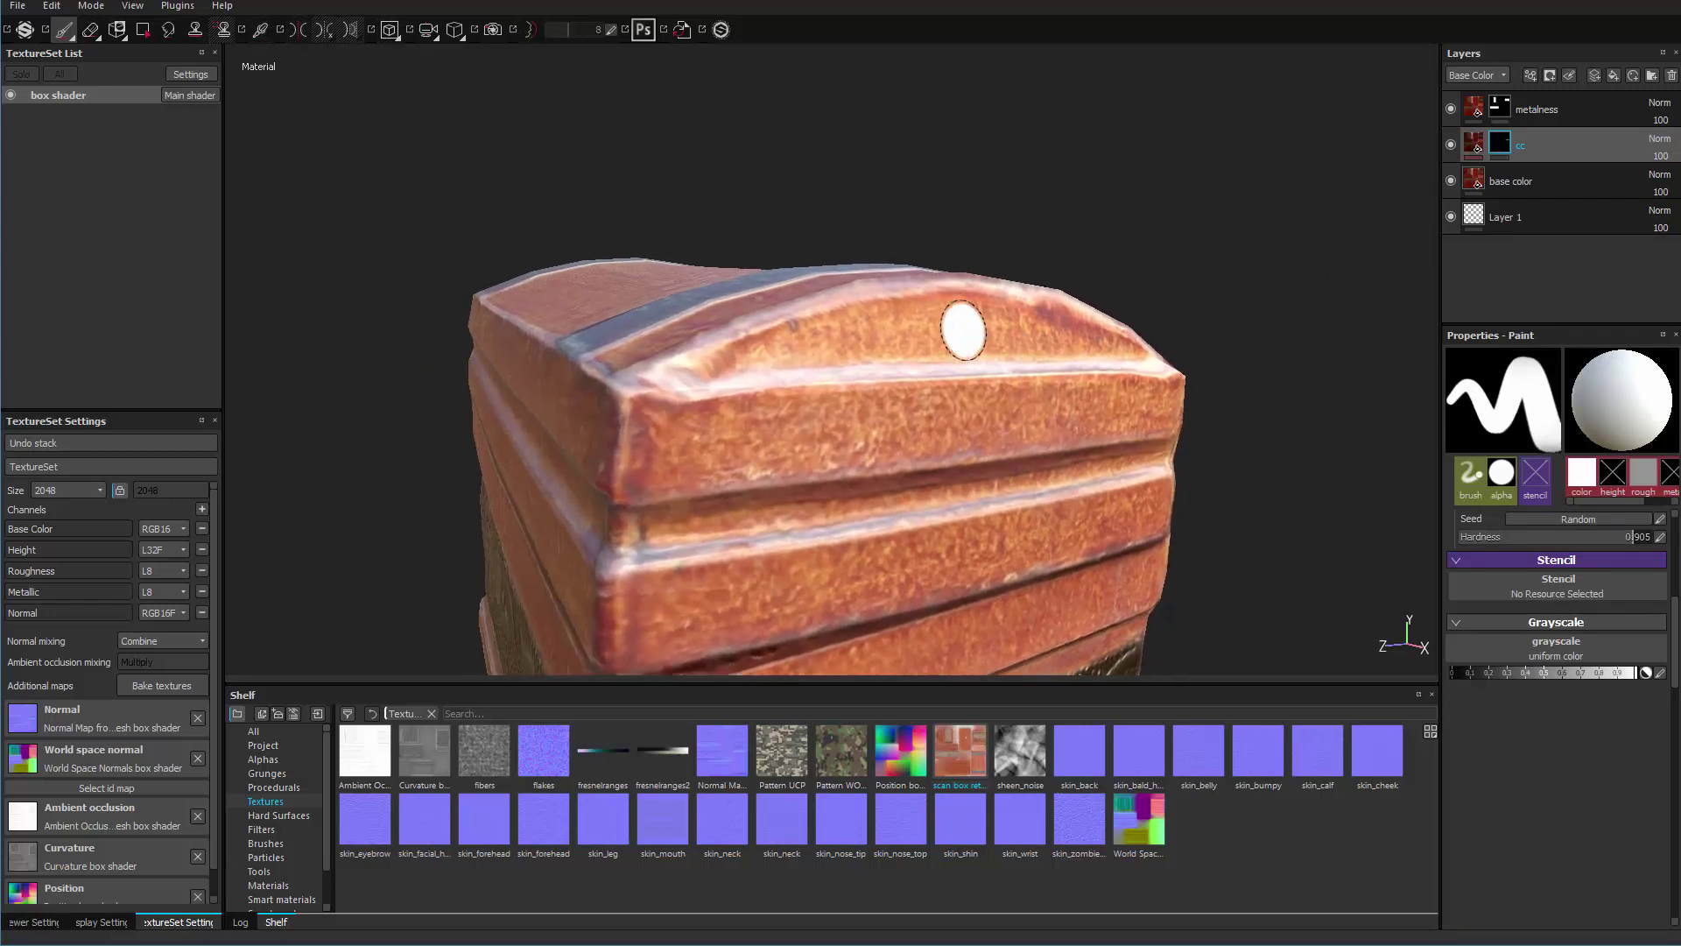
right_click_drag(963, 331, 964, 319, "ctrl")
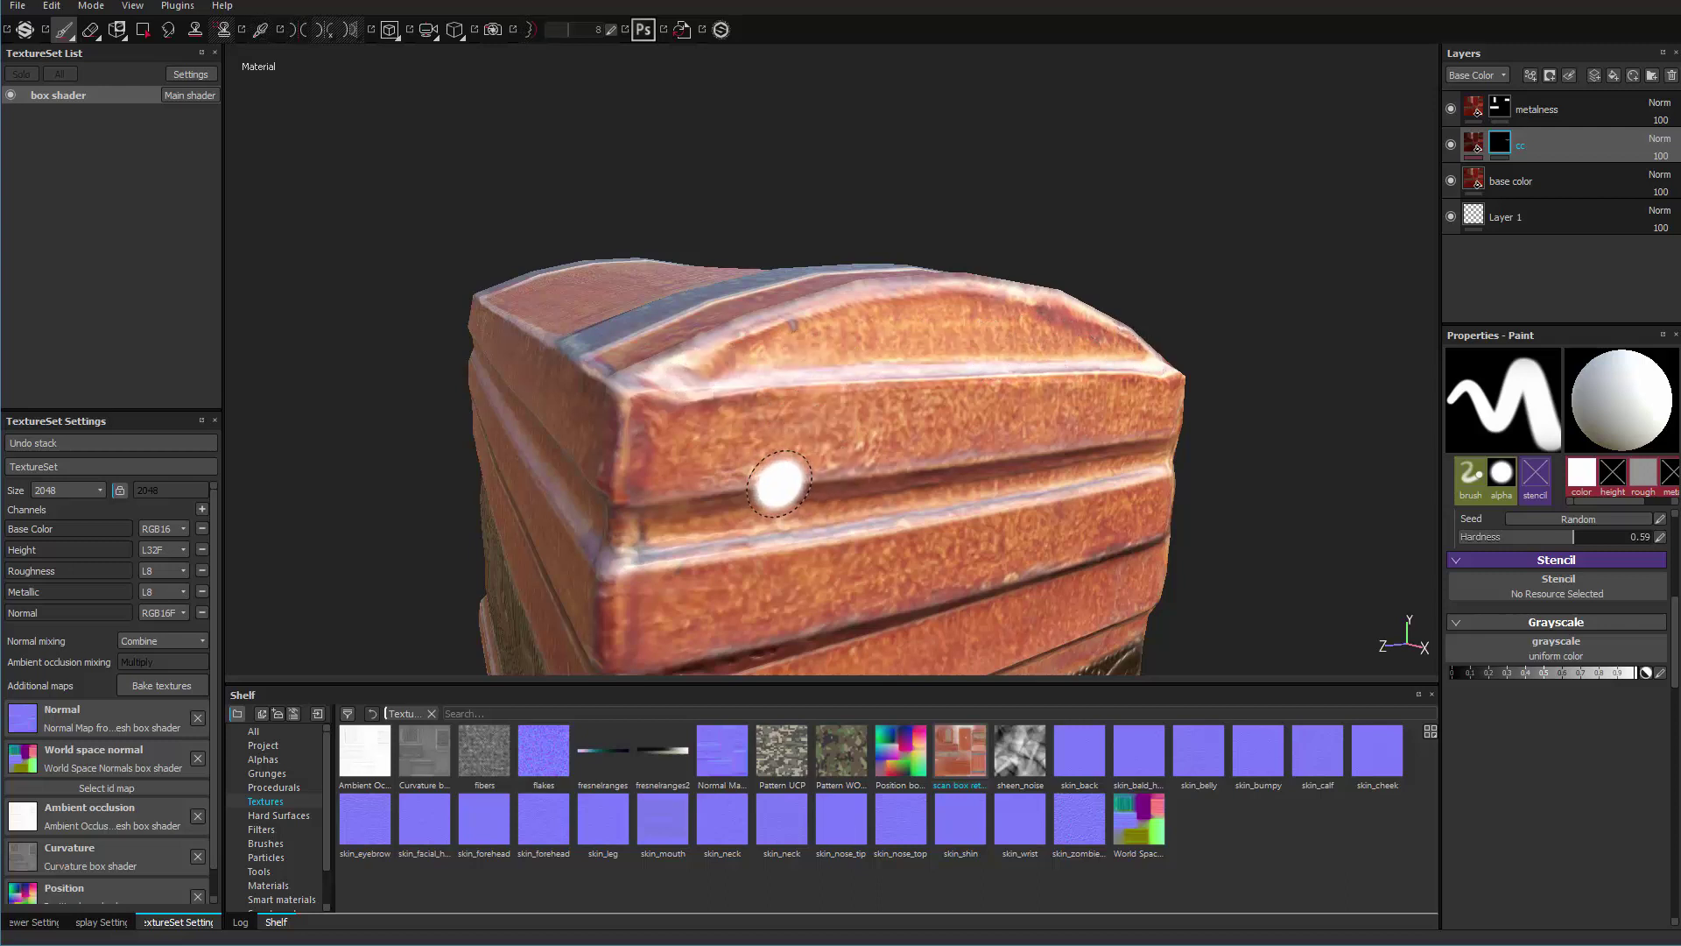
key("x")
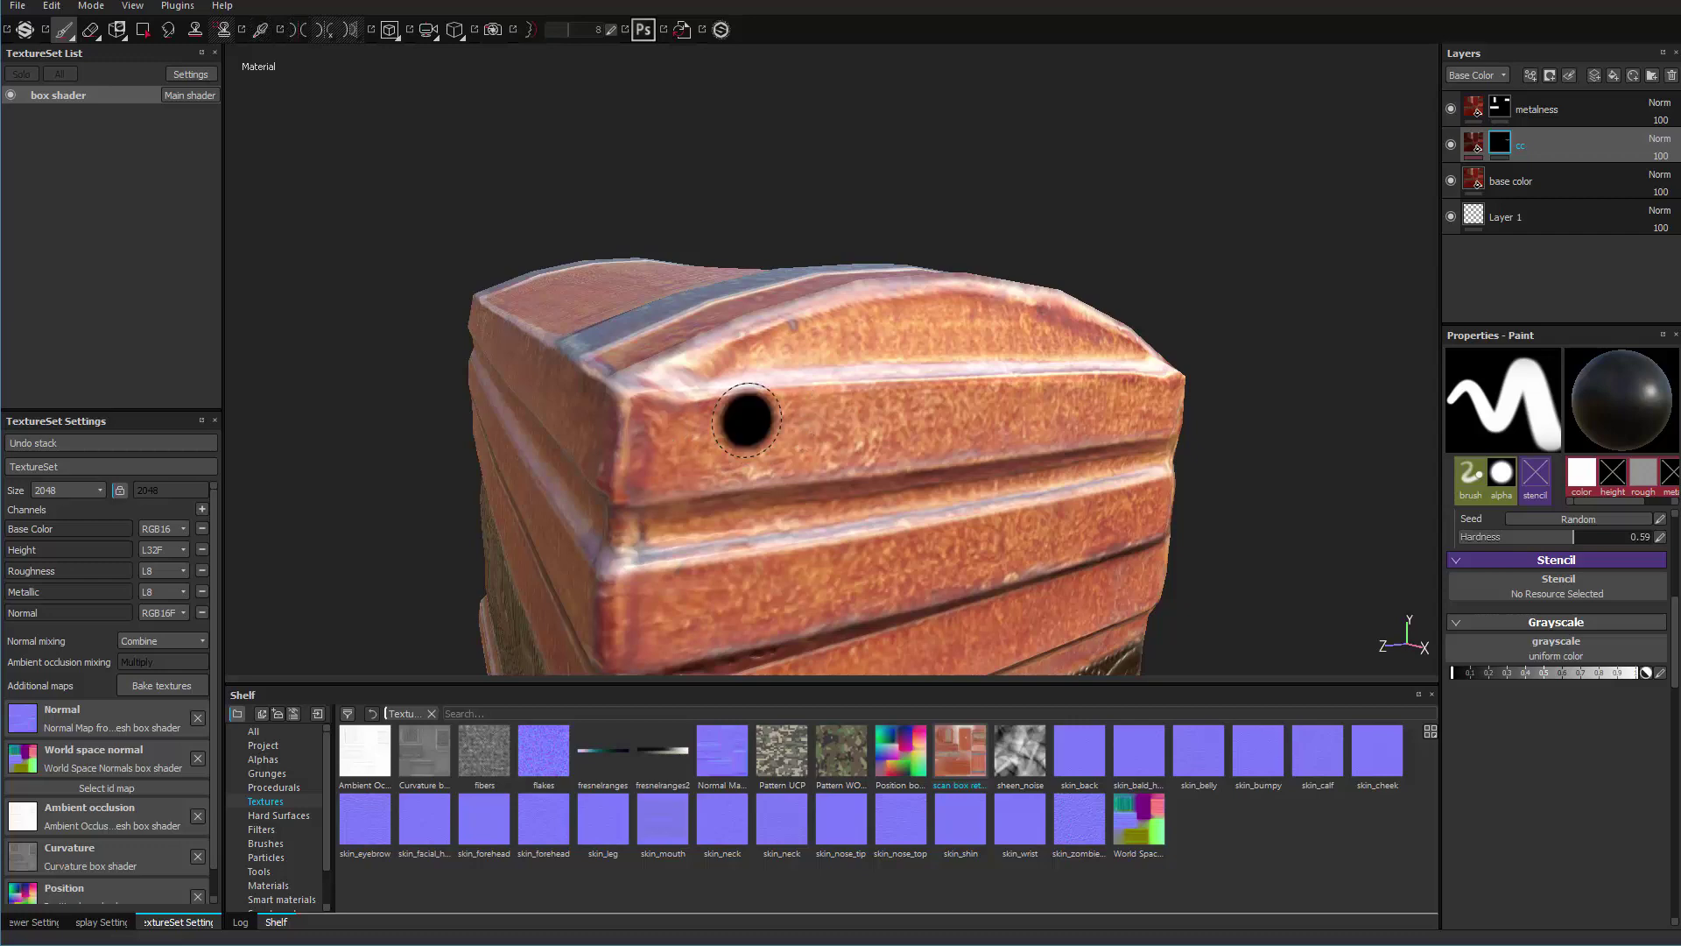
left_click_drag(1265, 372, 1058, 360, "alt")
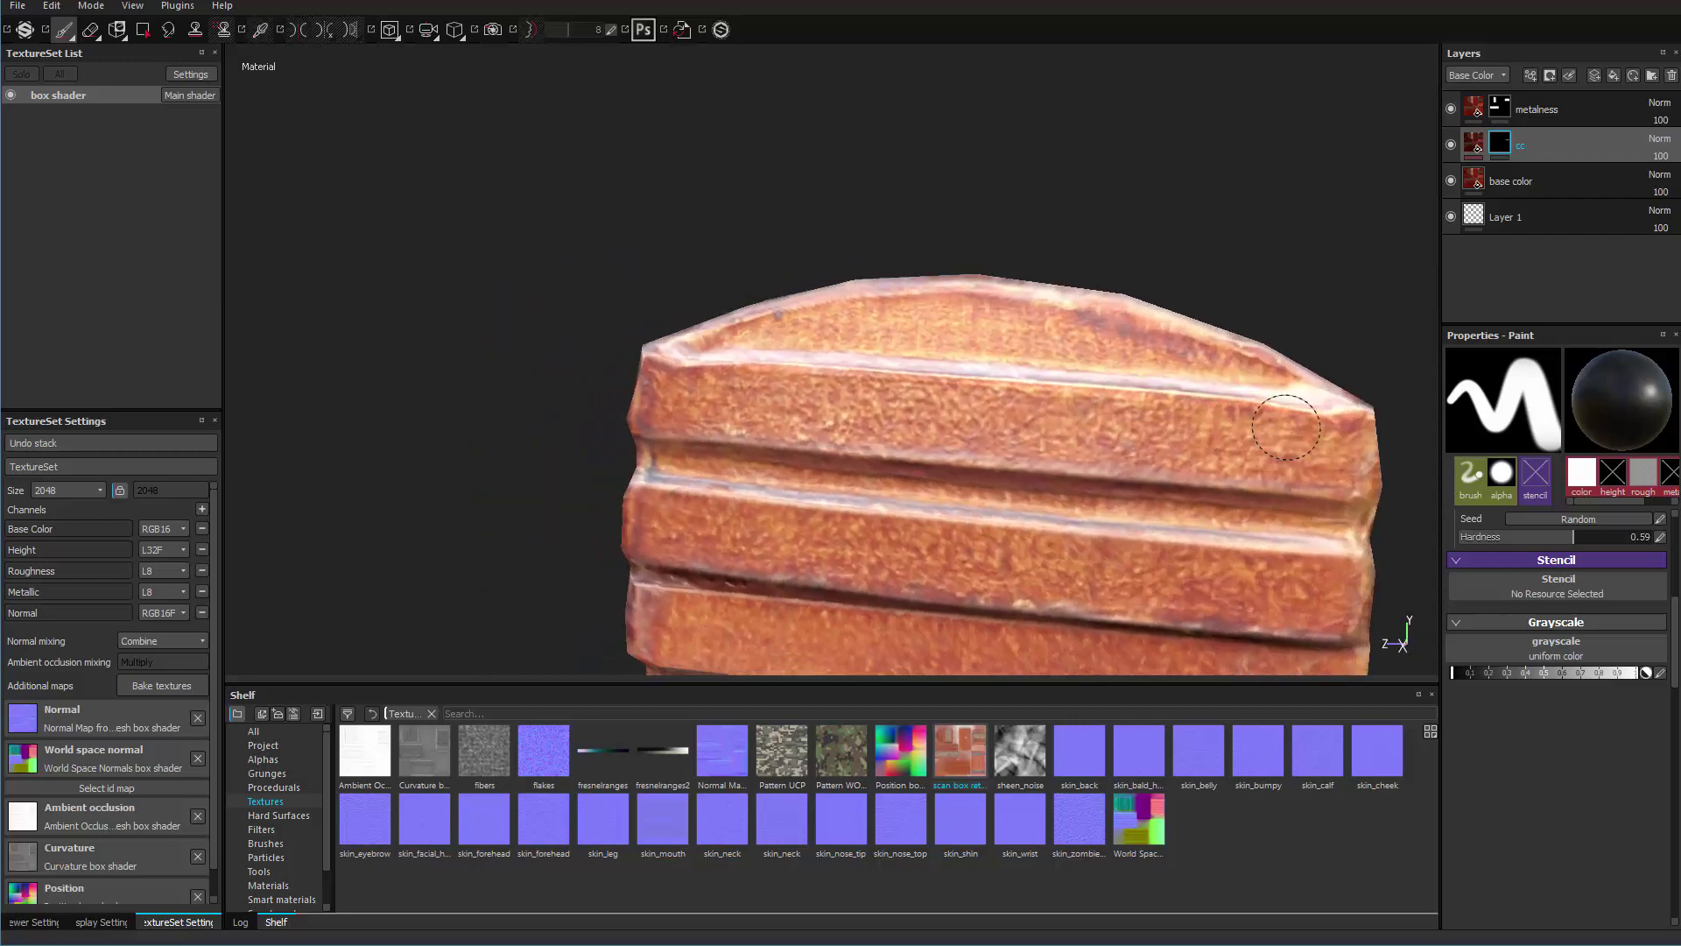
mouse_move(937, 394)
left_mouse_down("alt")
mouse_move(928, 423)
mouse_move(713, 349)
mouse_move(870, 345)
mouse_move(762, 260)
mouse_move(712, 289)
mouse_move(912, 259)
mouse_move(893, 161)
mouse_move(889, 297)
left_mouse_up("alt")
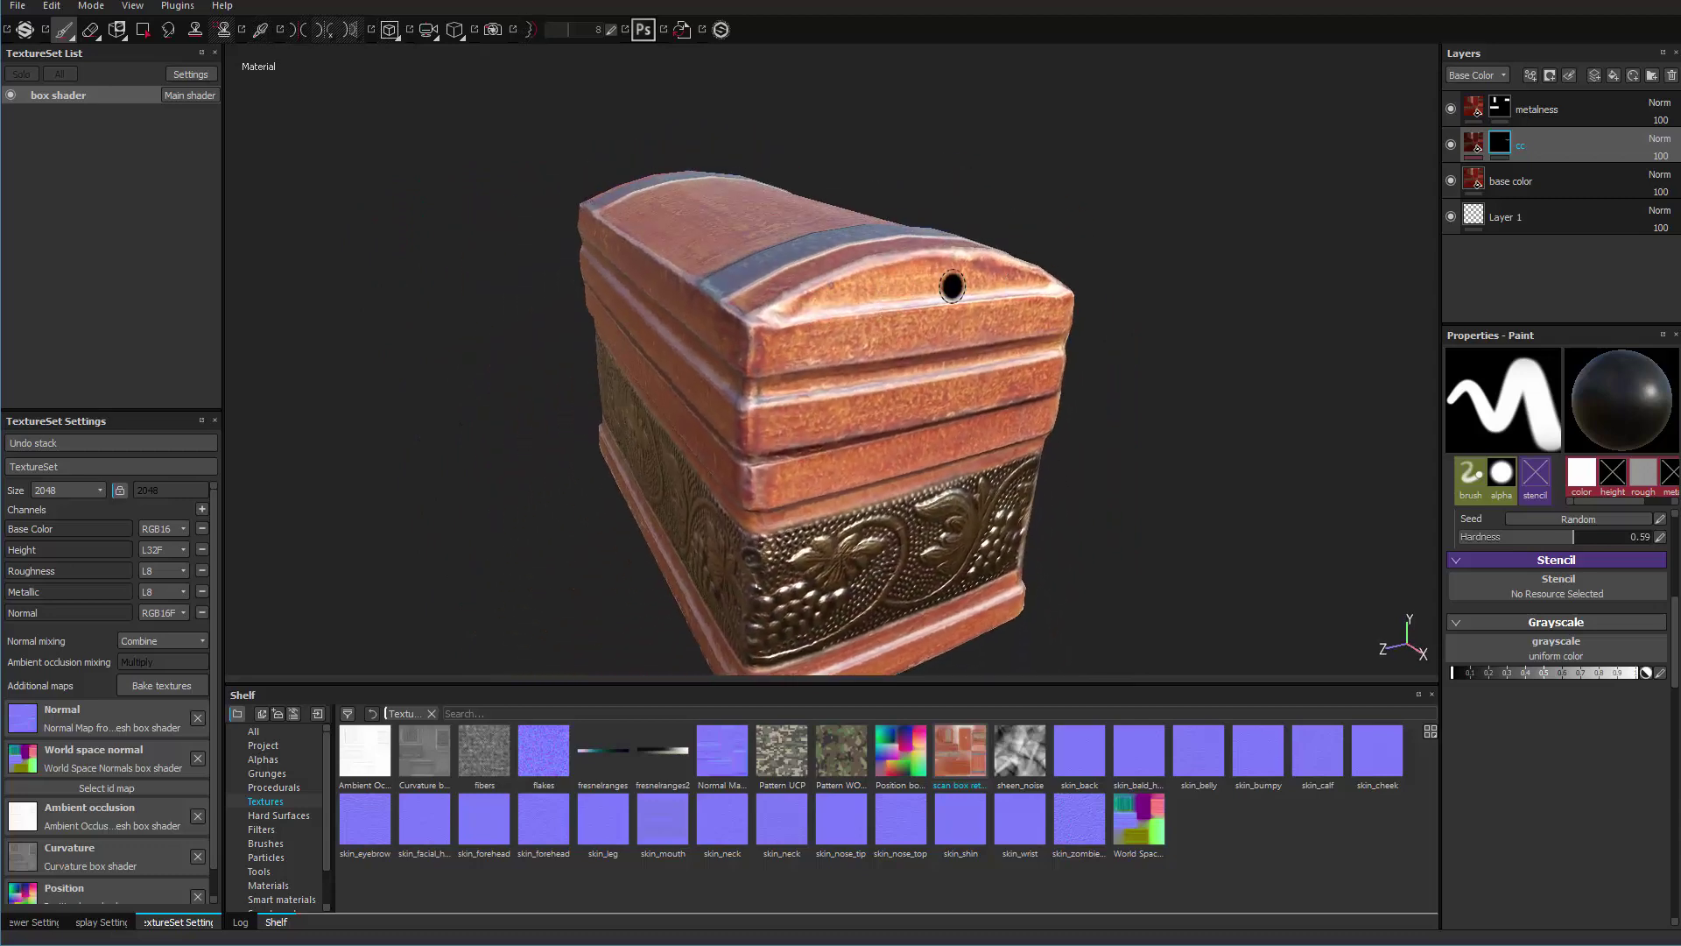
Select the cc mask and orbit the view to inspect the box's carved bottom face.
left_click(1473, 140)
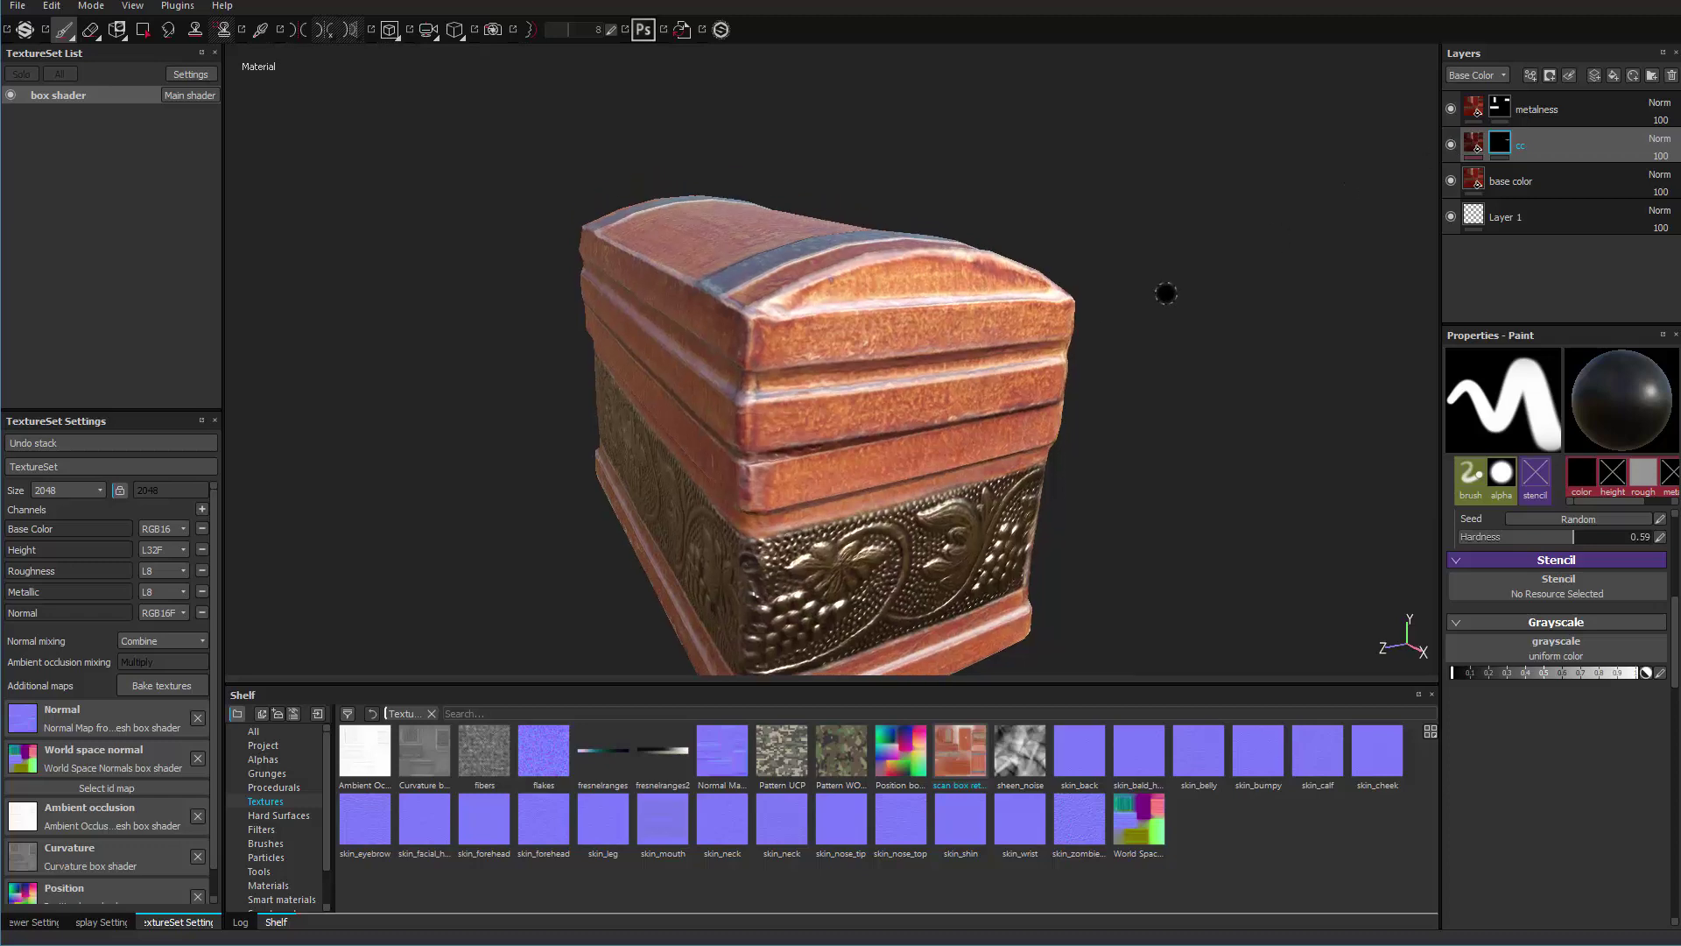
left_click_drag(800, 346, 769, 476, "alt")
right_click_drag(769, 476, 1035, 404, "alt")
mouse_move(1034, 404)
left_mouse_down("alt")
mouse_move(1039, 447)
mouse_move(1025, 417)
mouse_move(972, 409)
left_mouse_up("alt")
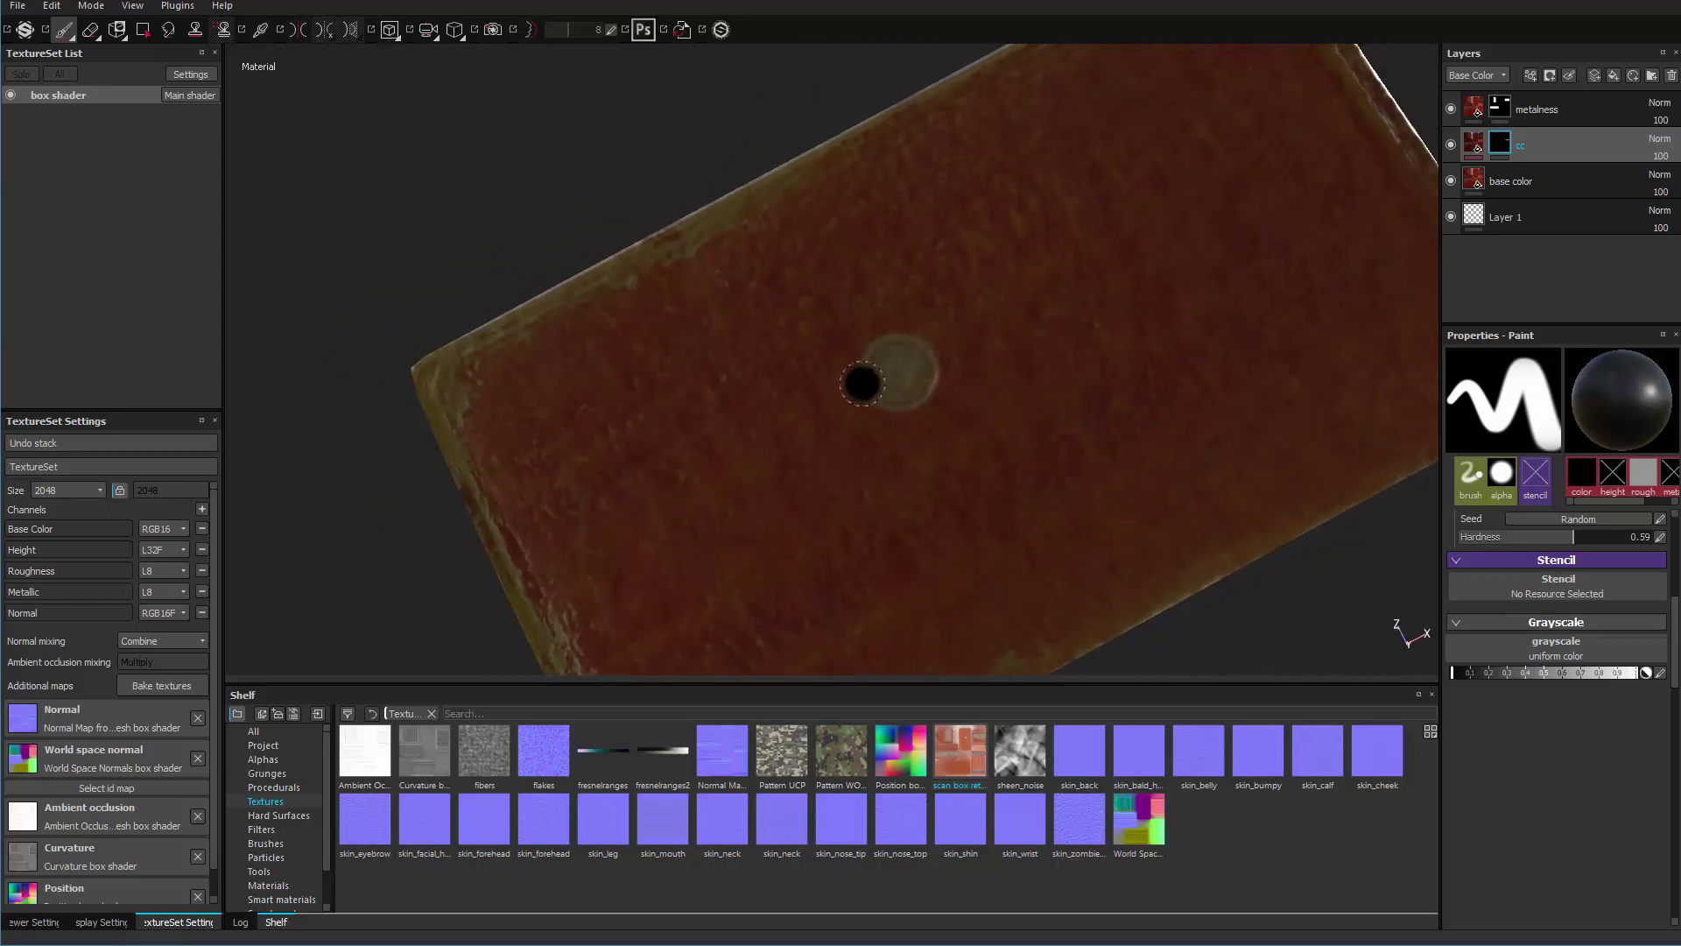
mouse_move(863, 363)
left_mouse_down("alt")
mouse_move(844, 349)
mouse_move(860, 248)
mouse_move(876, 271)
mouse_move(799, 439)
mouse_move(676, 350)
mouse_move(831, 557)
mouse_move(807, 364)
mouse_move(946, 289)
left_mouse_up("alt")
Duplicate the base color layer from its context menu and rename the copy 'cc sticker'.
left_click(1521, 188)
right_click(1521, 188)
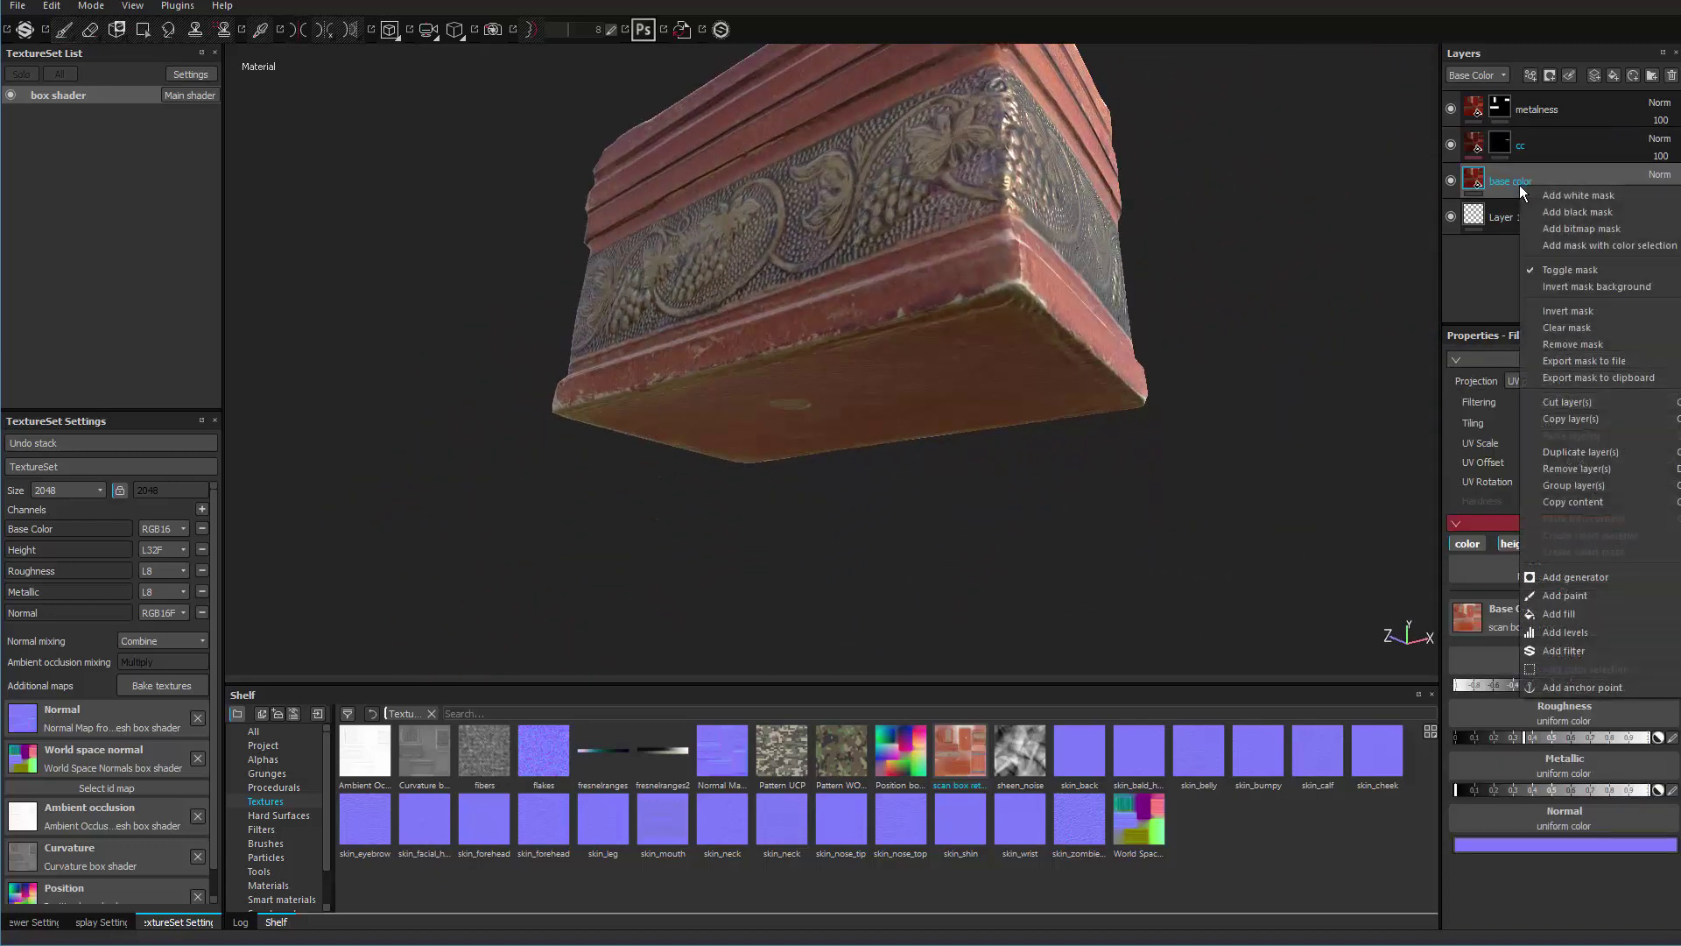
left_click(1589, 454)
mouse_move(912, 386)
left_mouse_down("alt")
mouse_move(890, 300)
mouse_move(890, 367)
left_mouse_up("alt")
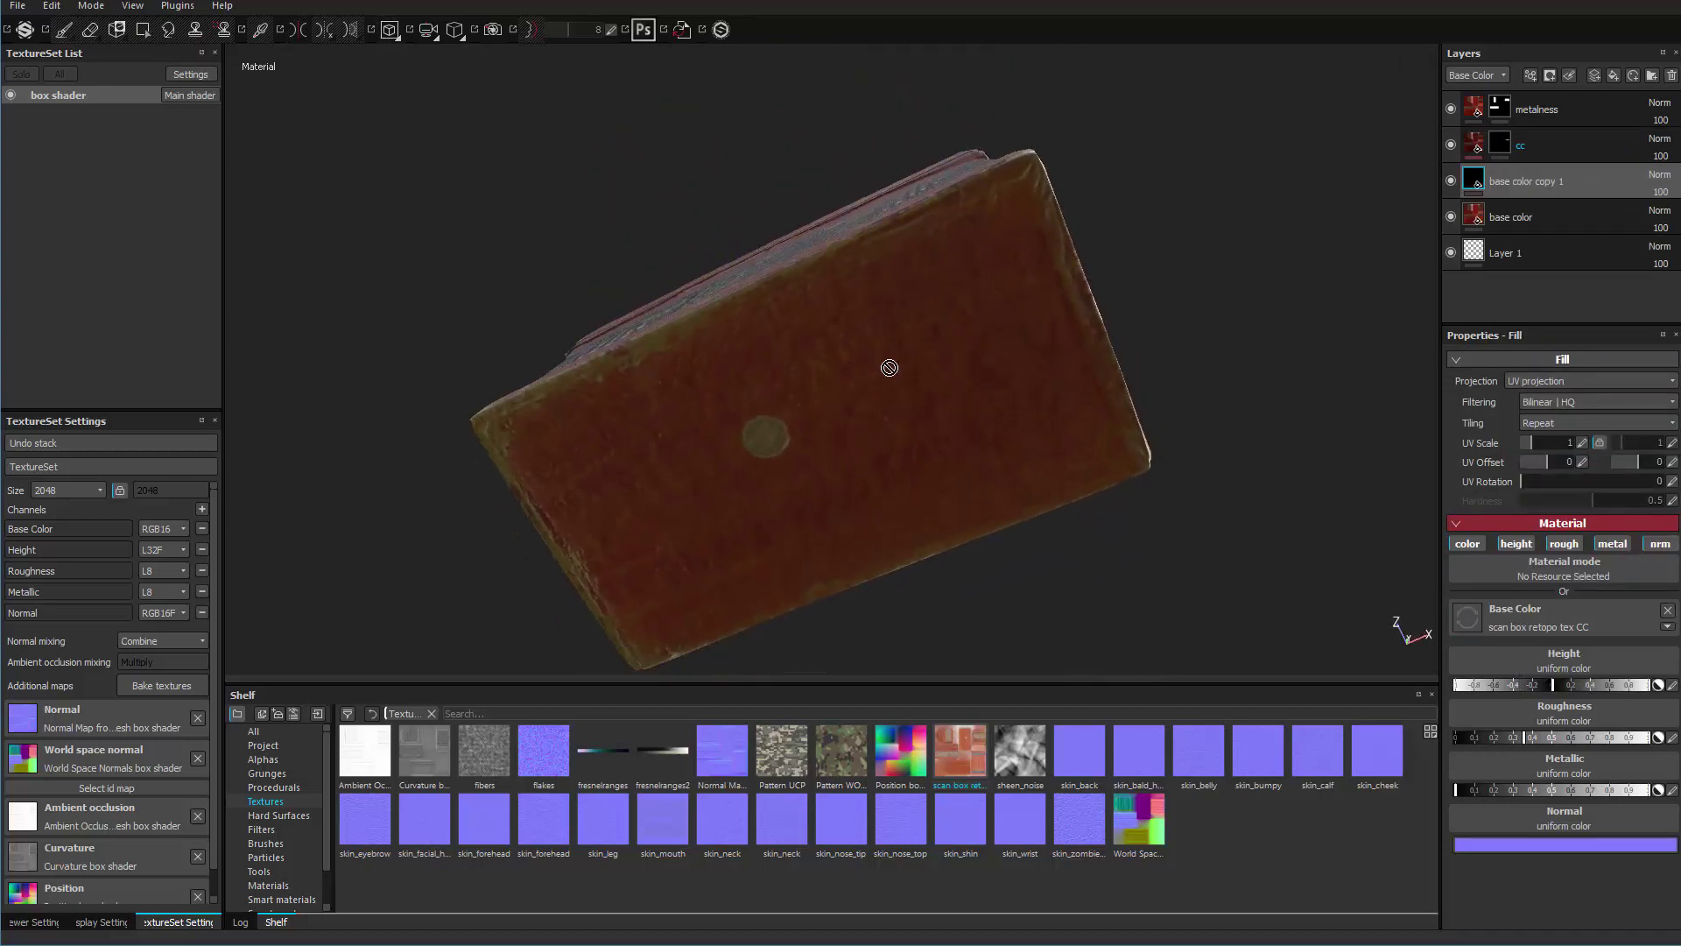
double_click(1527, 181)
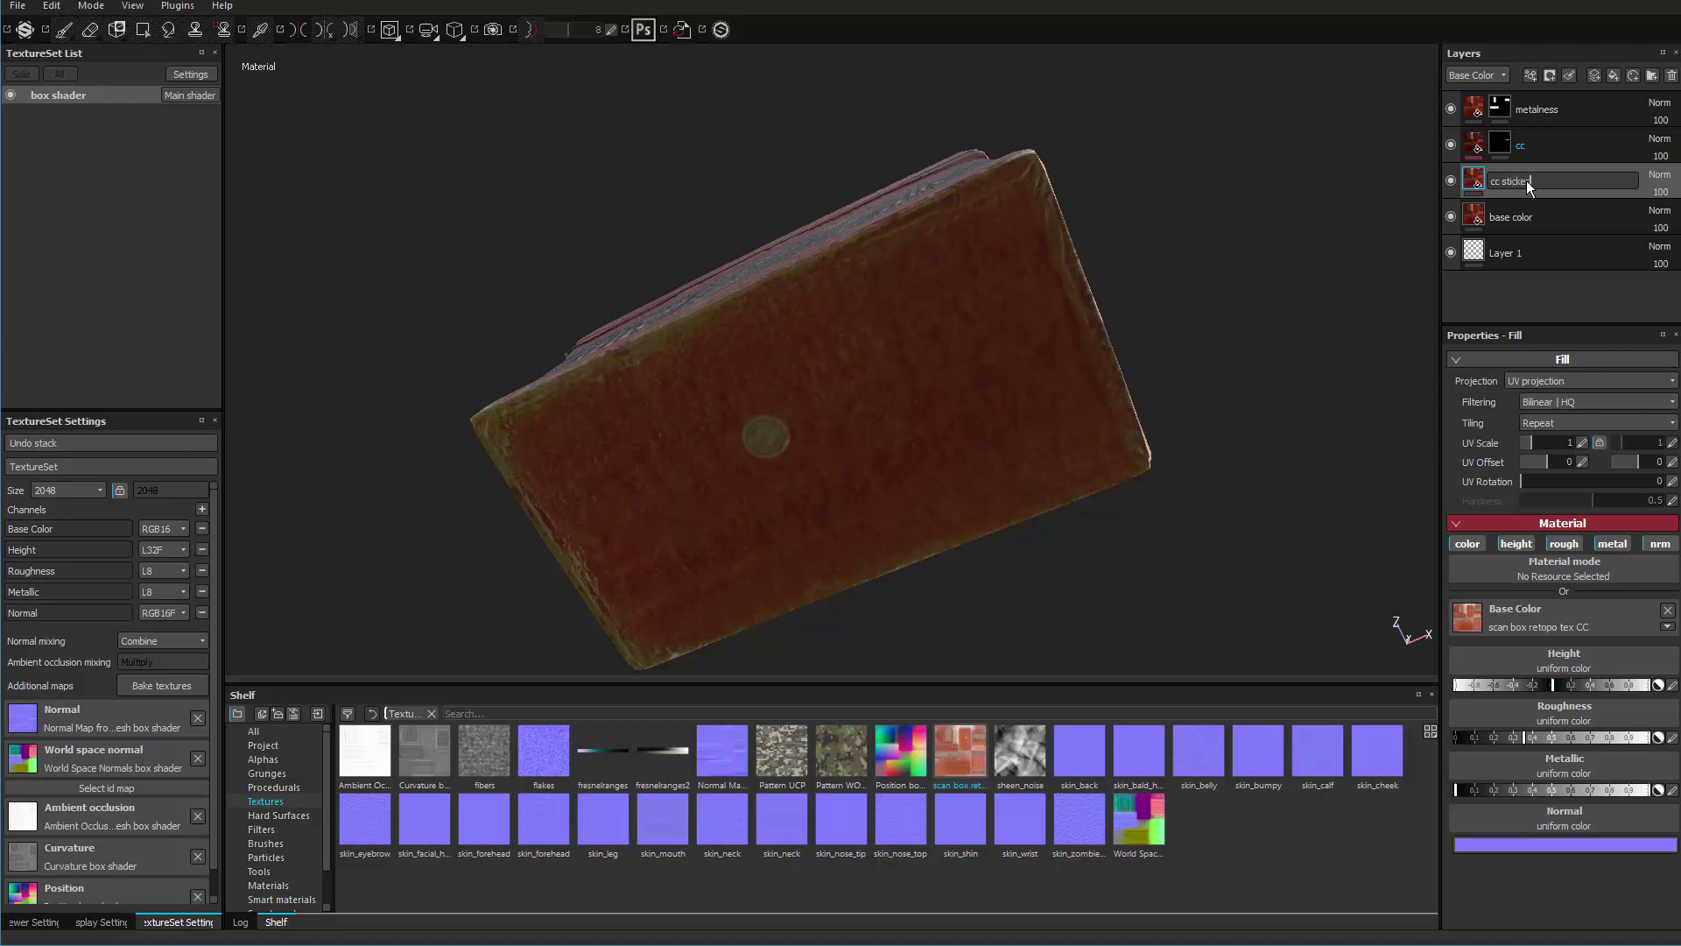
key("Return")
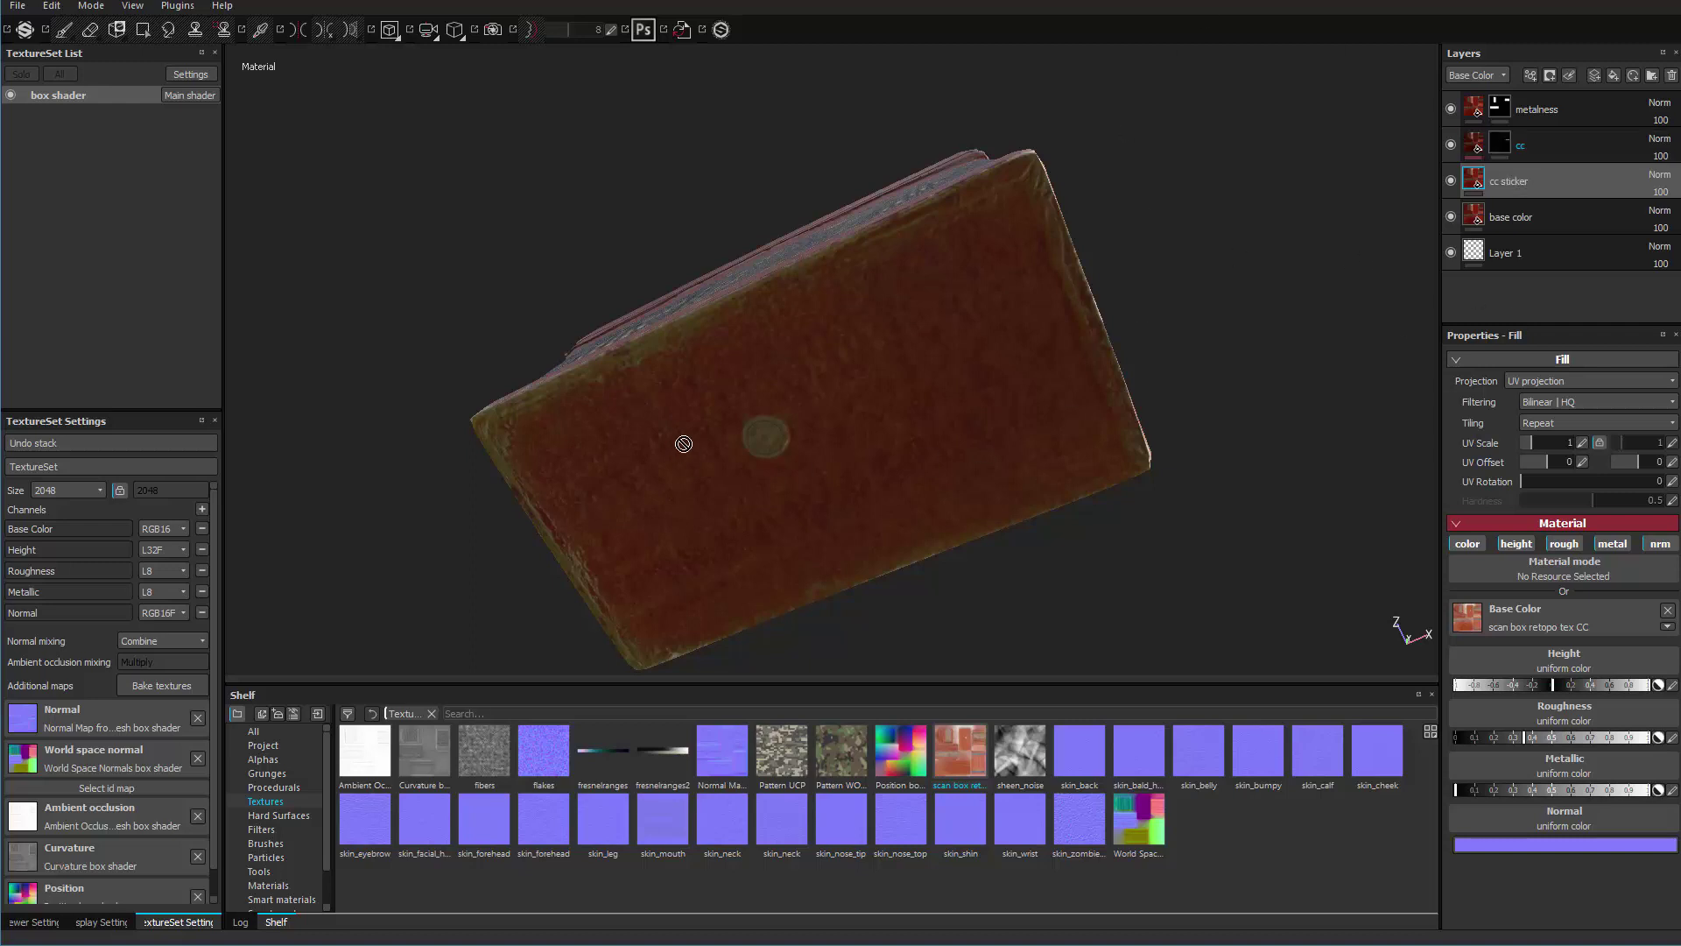
Add a black mask to cc sticker and paint white over the round sticker with an enlarged brush.
right_click(1520, 176)
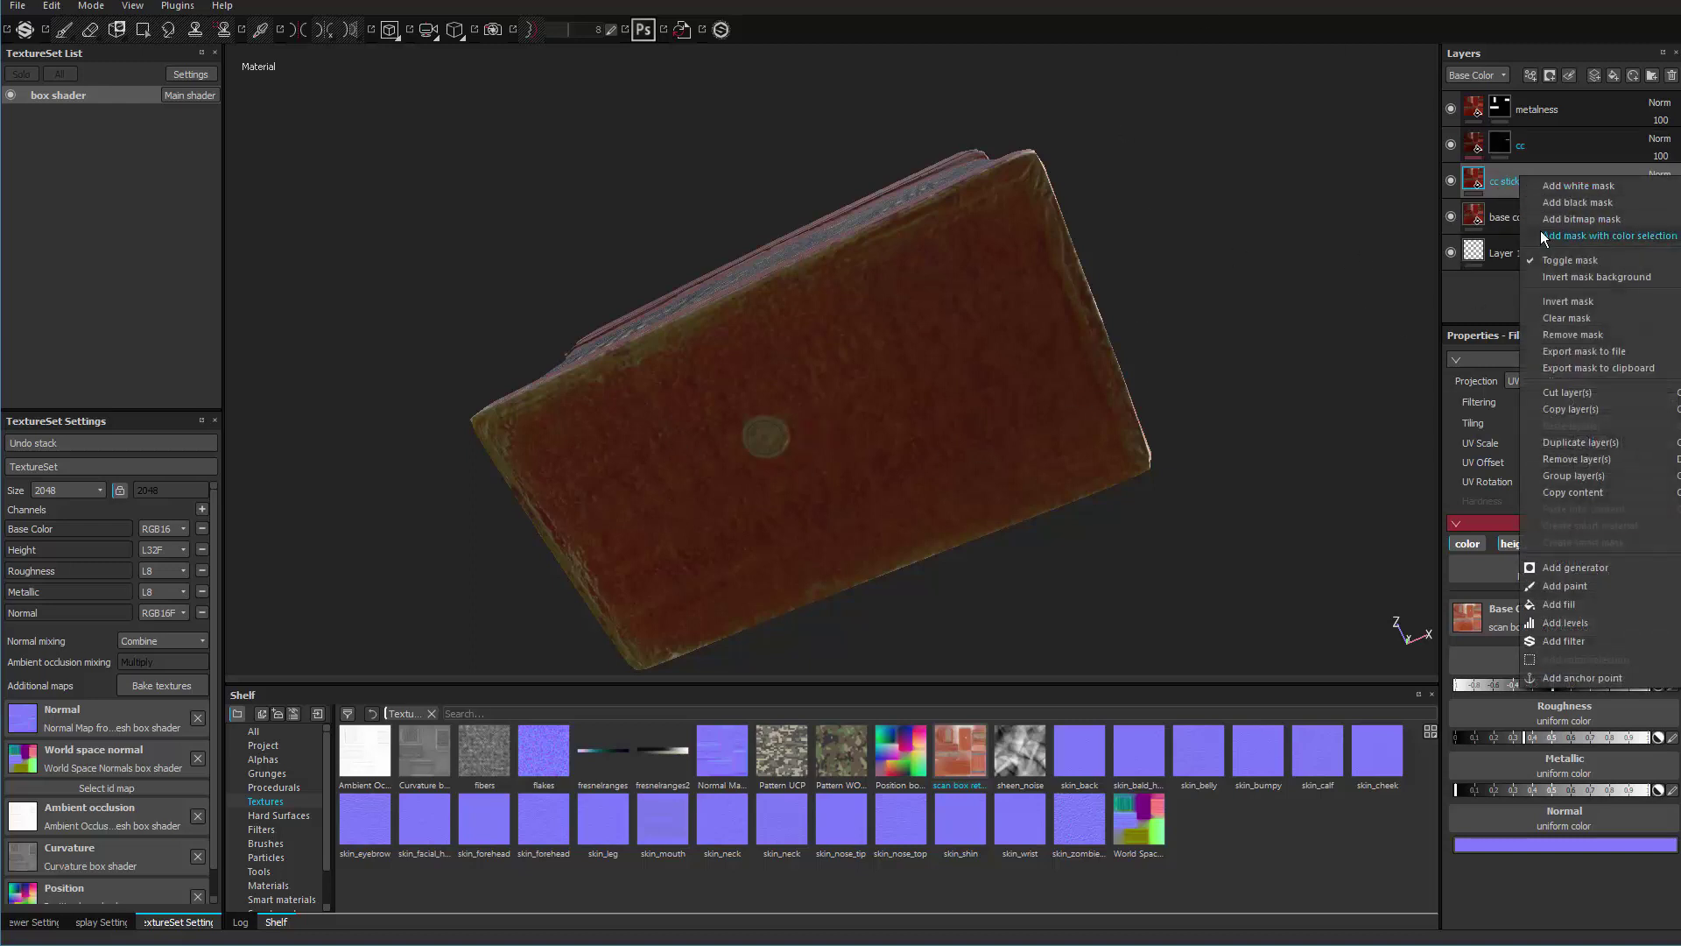
left_click(1552, 203)
scroll(787, 473, "up", 5)
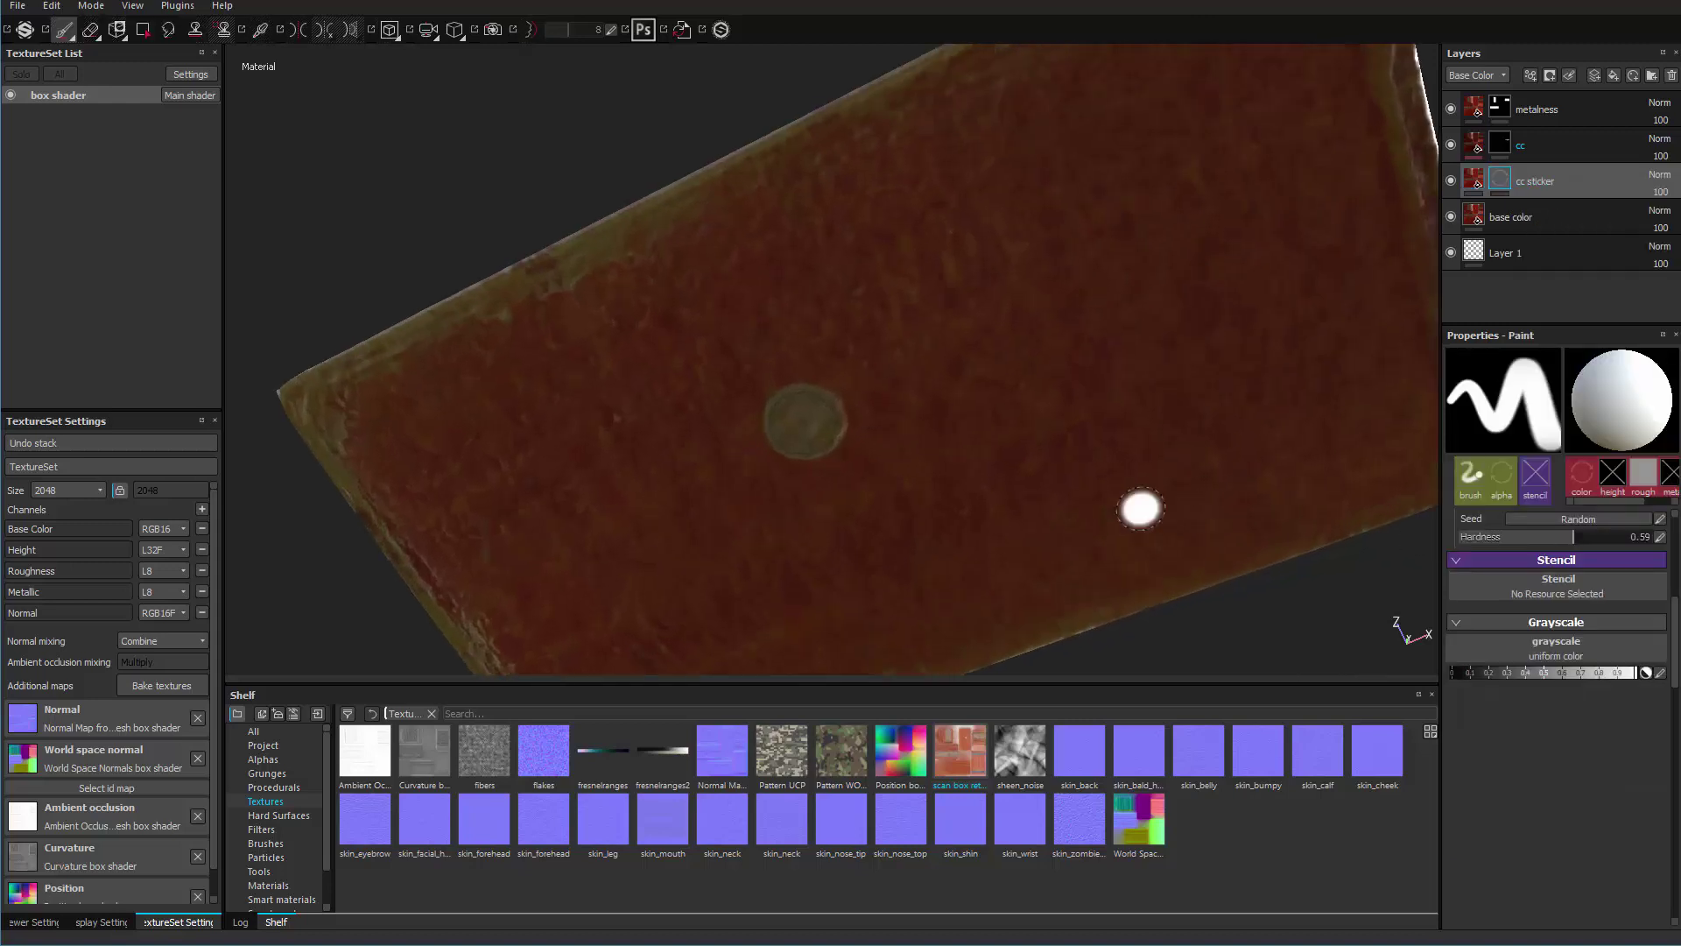
mouse_move(965, 470)
left_mouse_down("alt")
mouse_move(950, 368)
mouse_move(807, 375)
mouse_move(807, 424)
left_mouse_up("alt")
scroll(949, 367, "up", 5)
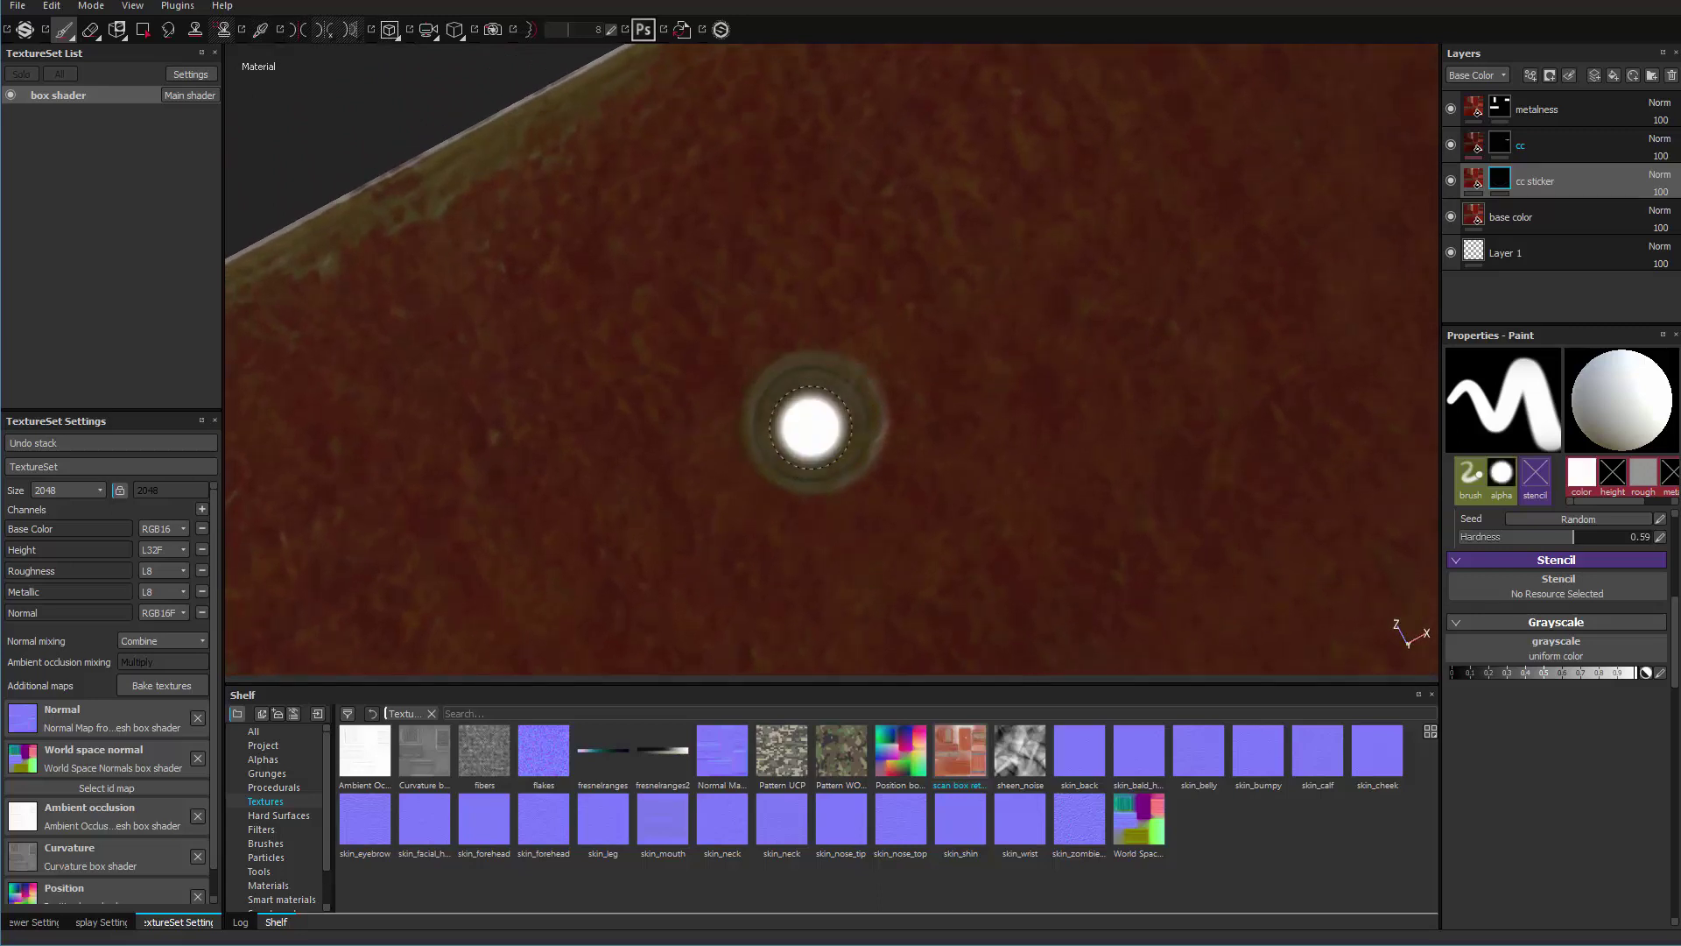
right_click_drag(811, 428, 814, 418, "ctrl")
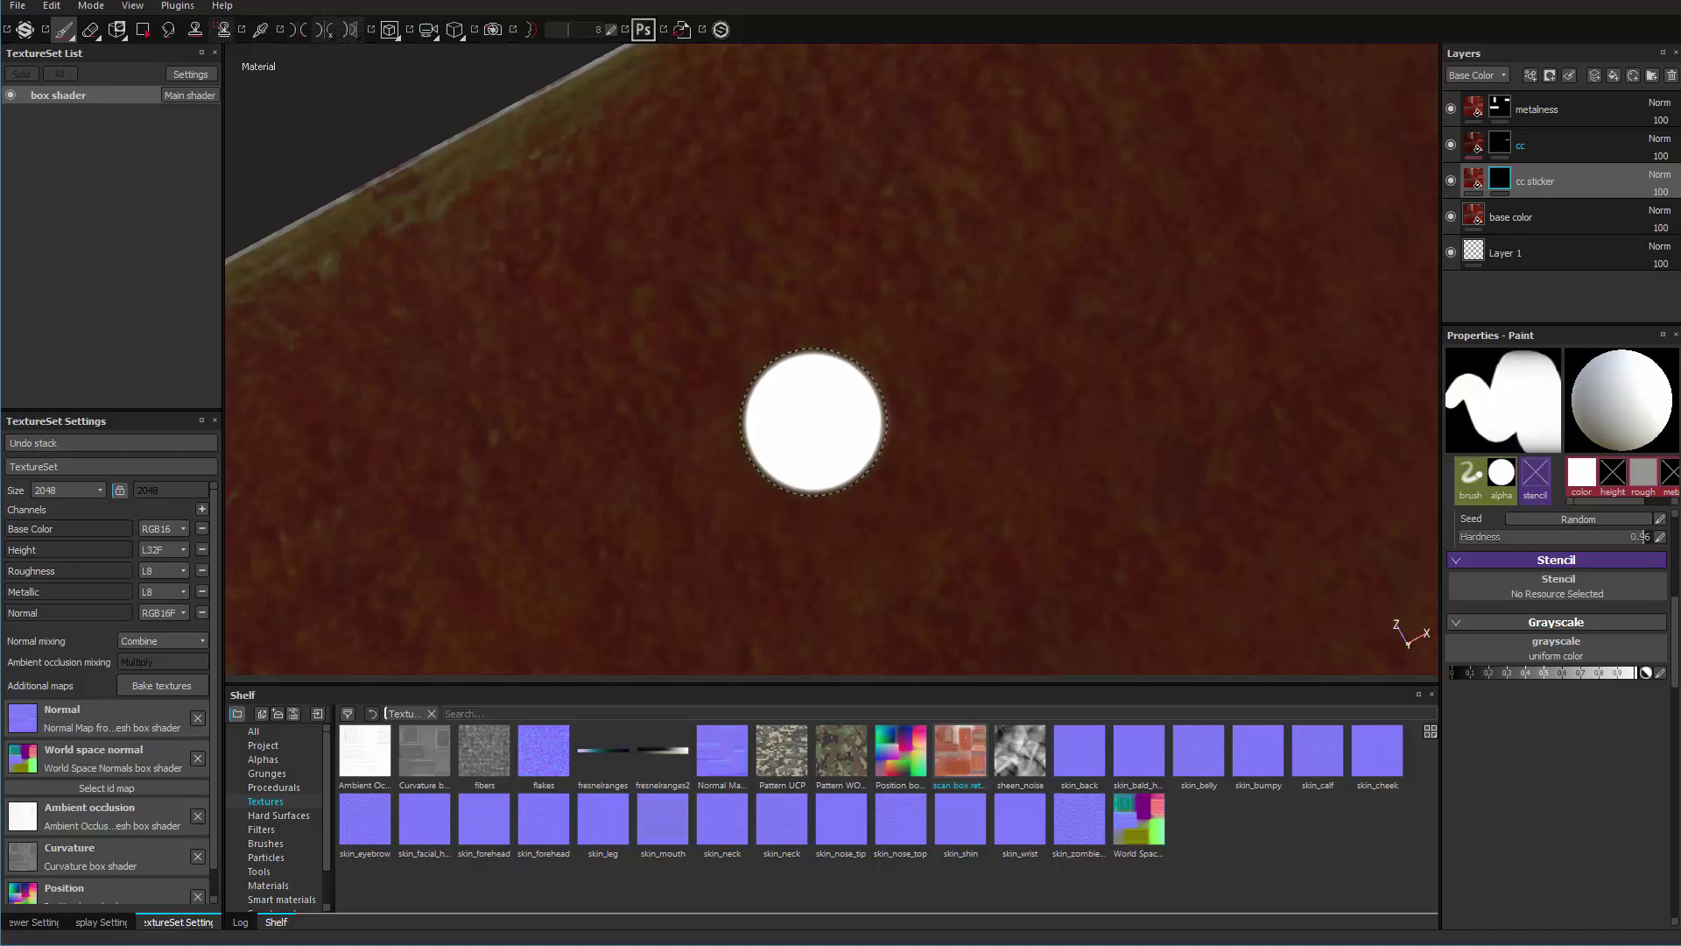
left_click(814, 420)
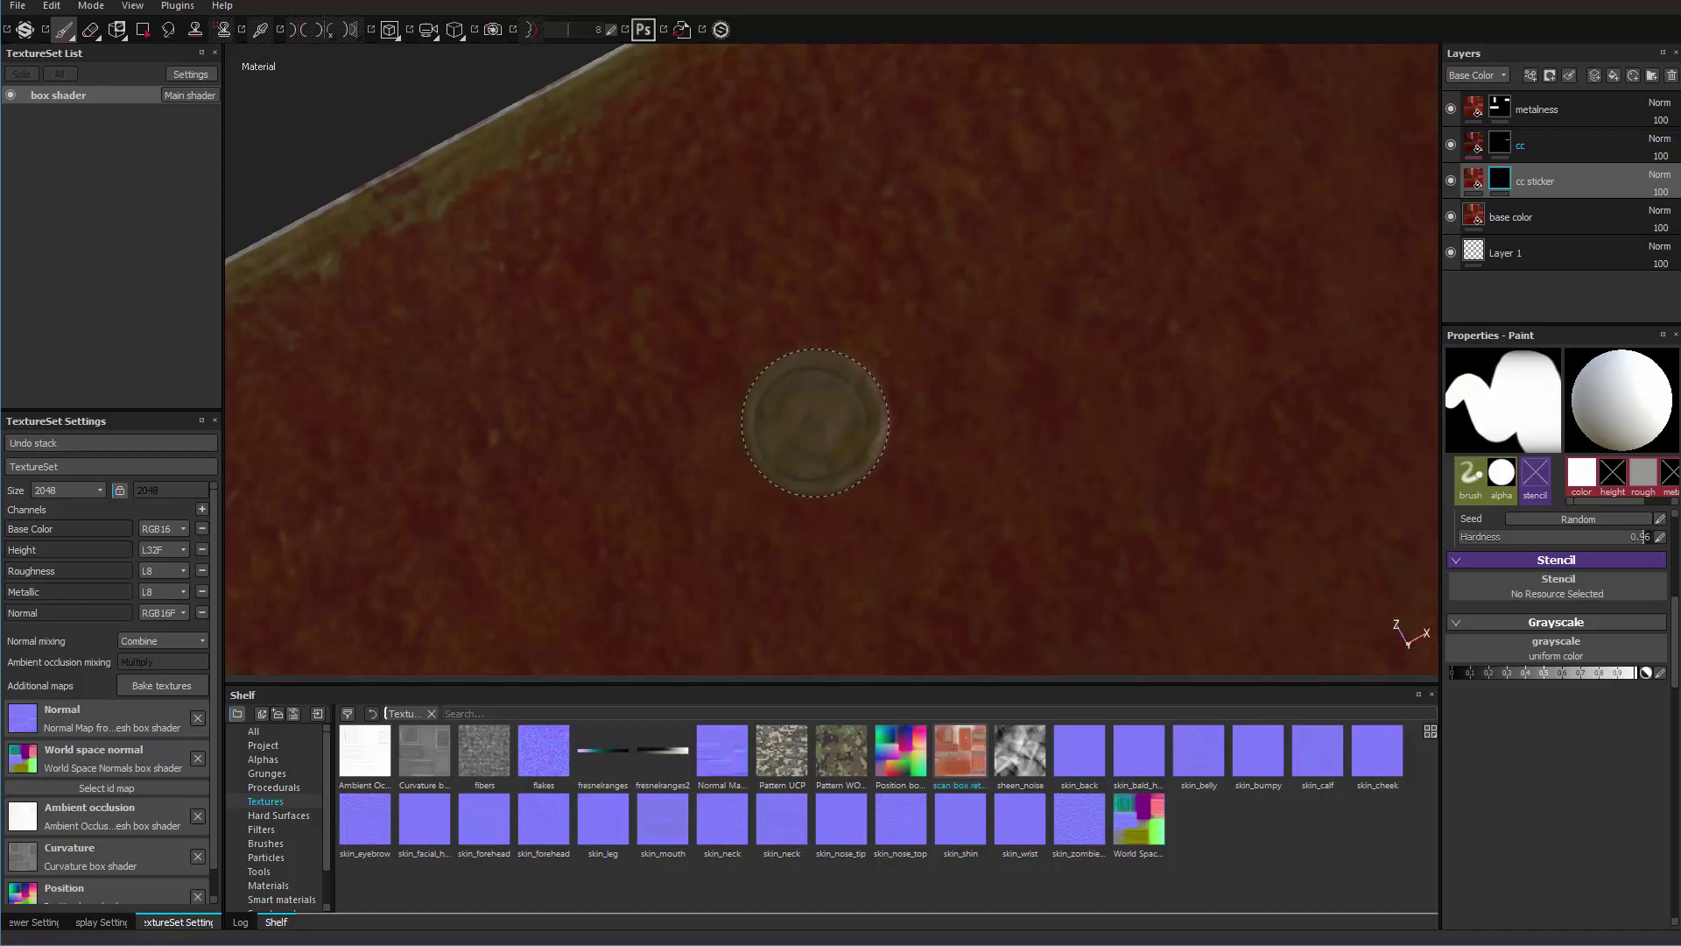
mouse_move(1080, 458)
left_mouse_down("alt")
mouse_move(1096, 424)
mouse_move(1126, 421)
mouse_move(1010, 379)
mouse_move(901, 289)
left_mouse_up("alt")
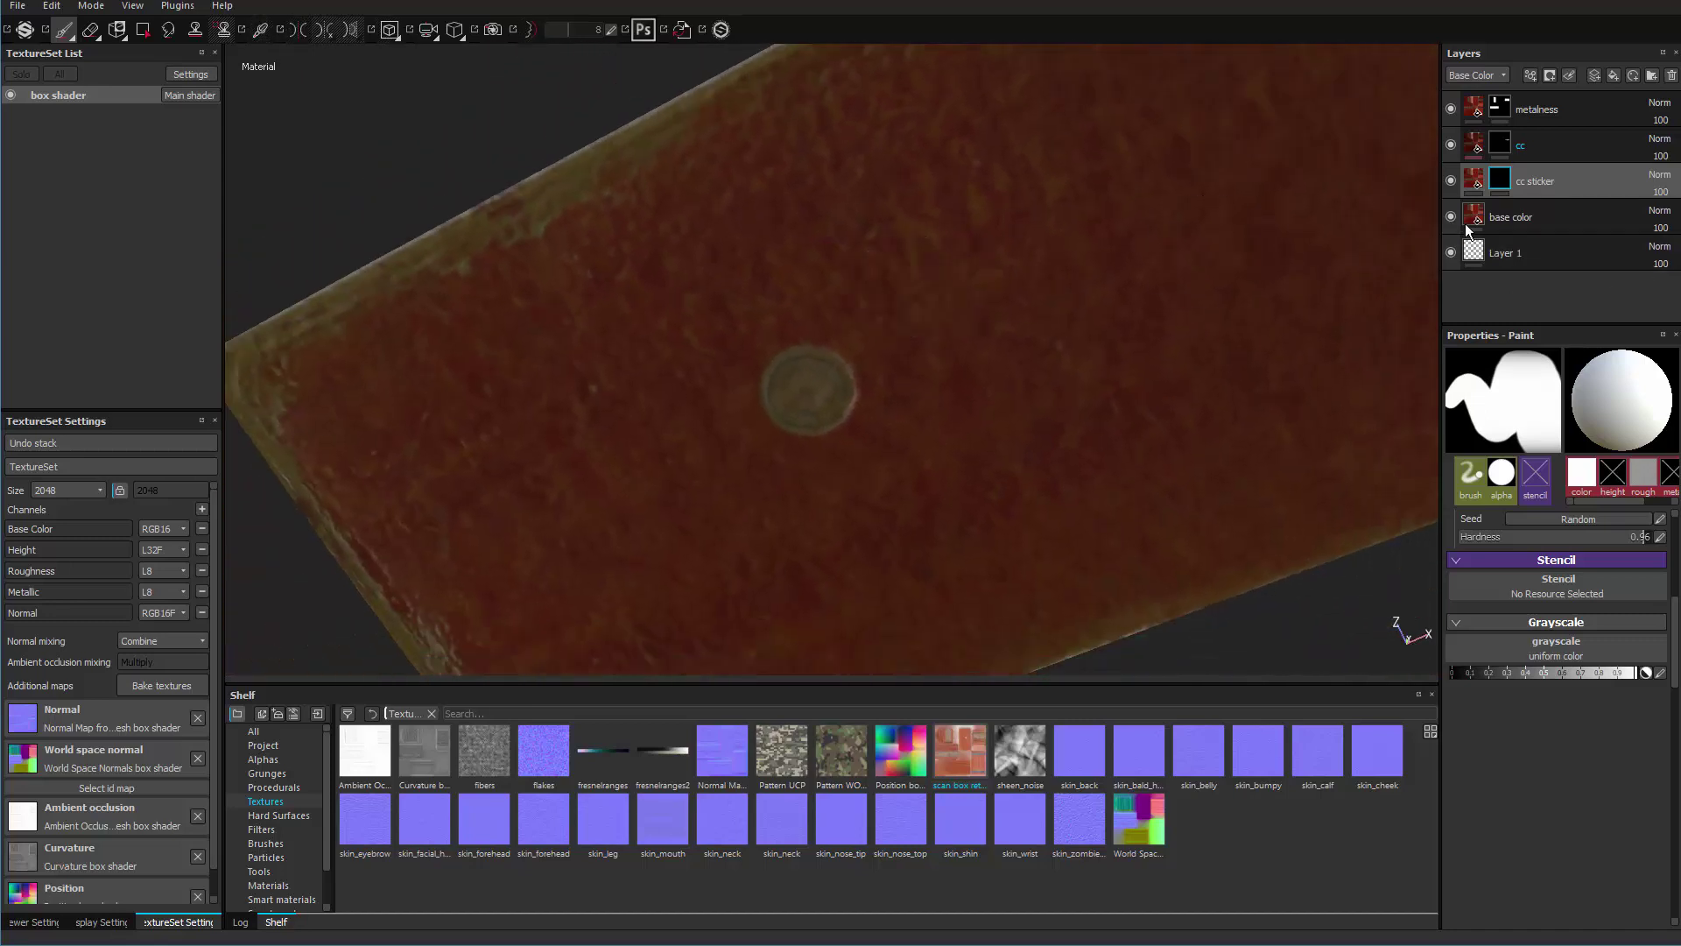
Select the cc sticker layer's fill, add a filter effect, and open the filter list.
left_click(1475, 186)
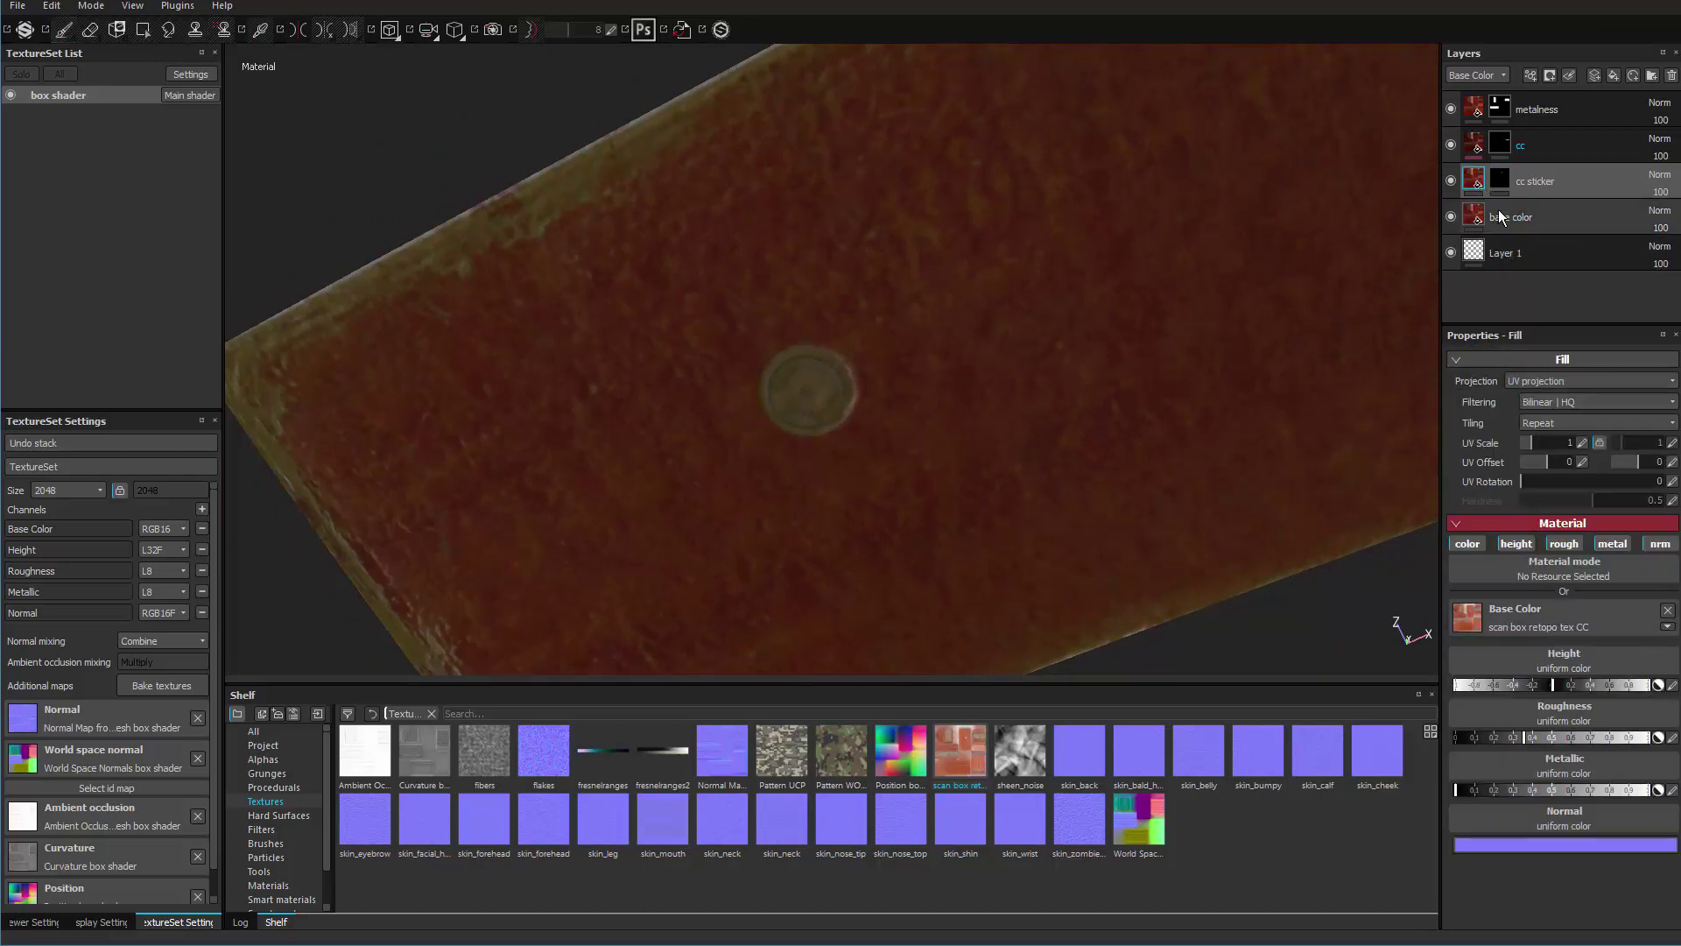
right_click(1478, 182)
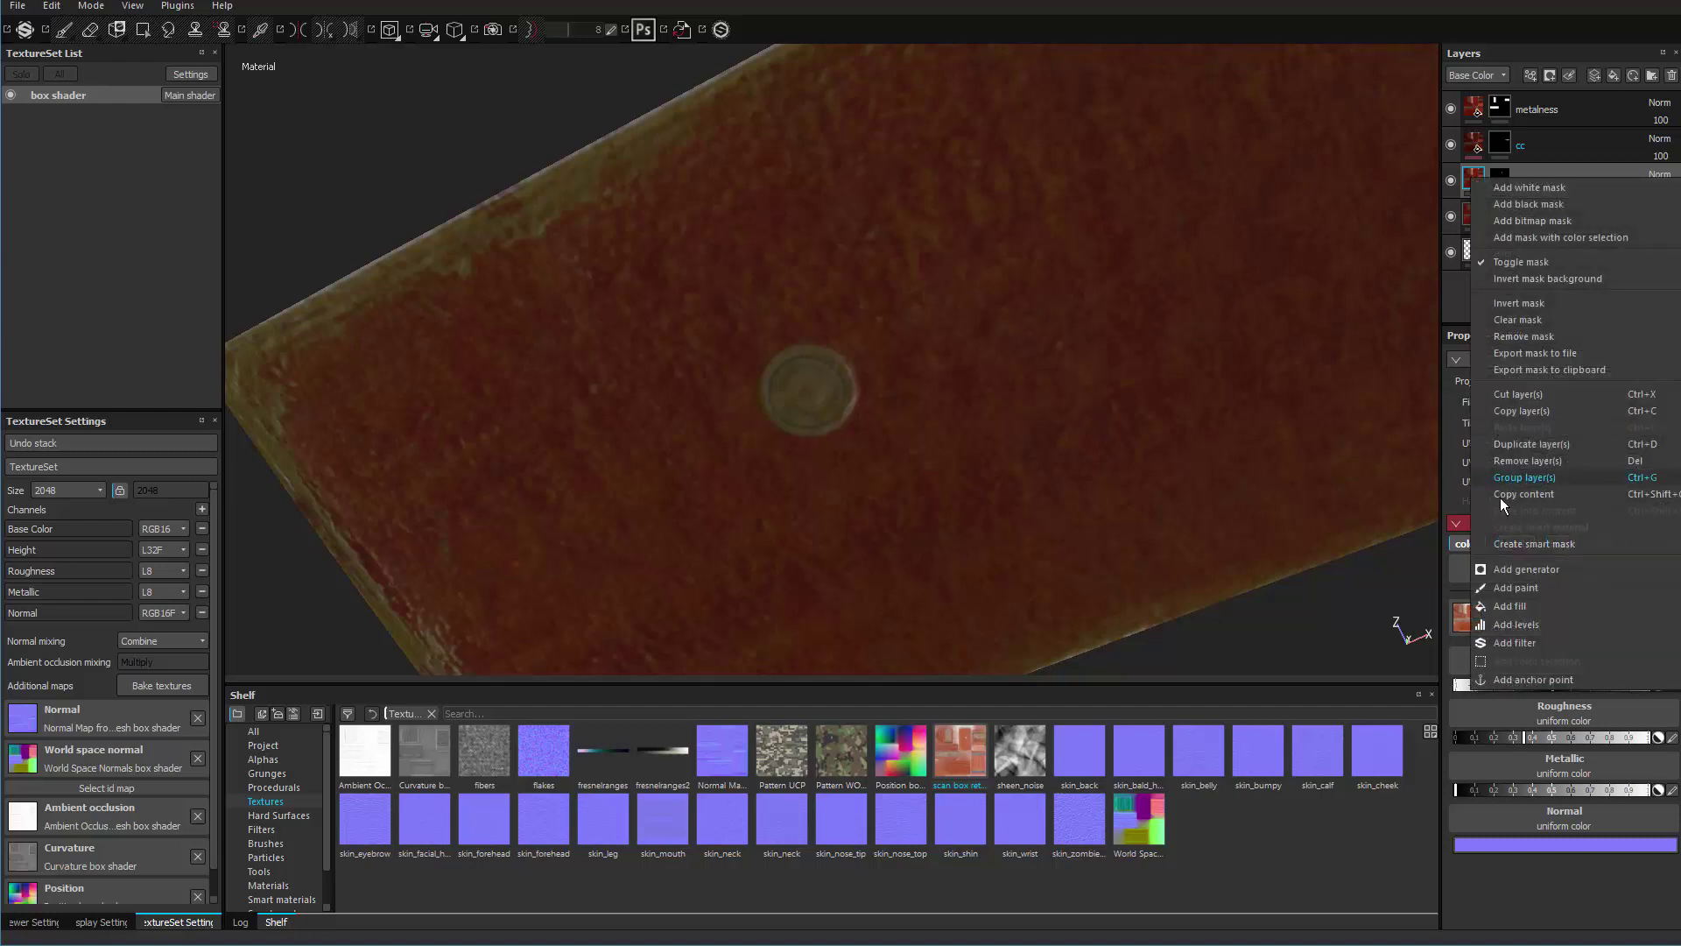
left_click(1516, 646)
left_click(1543, 410)
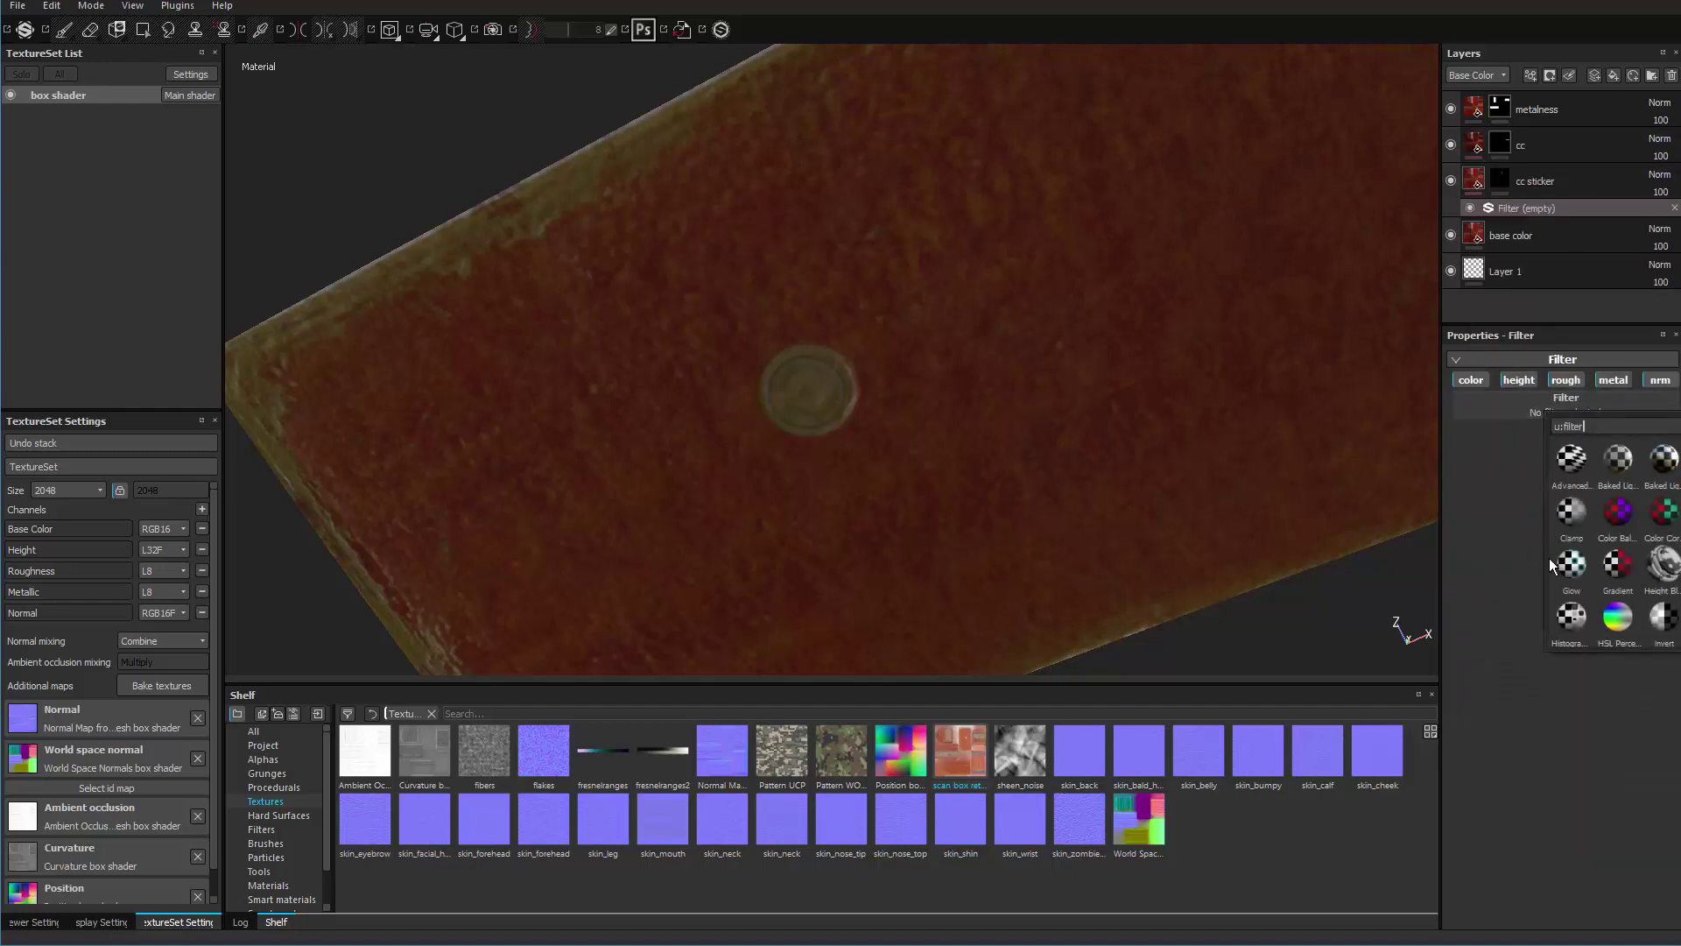
Apply Color Correct: midtones contrast 0.16, luminosity 0.19, saturation 0.73; highlights contrast 0.15, saturation 0.7.
left_click(1655, 529)
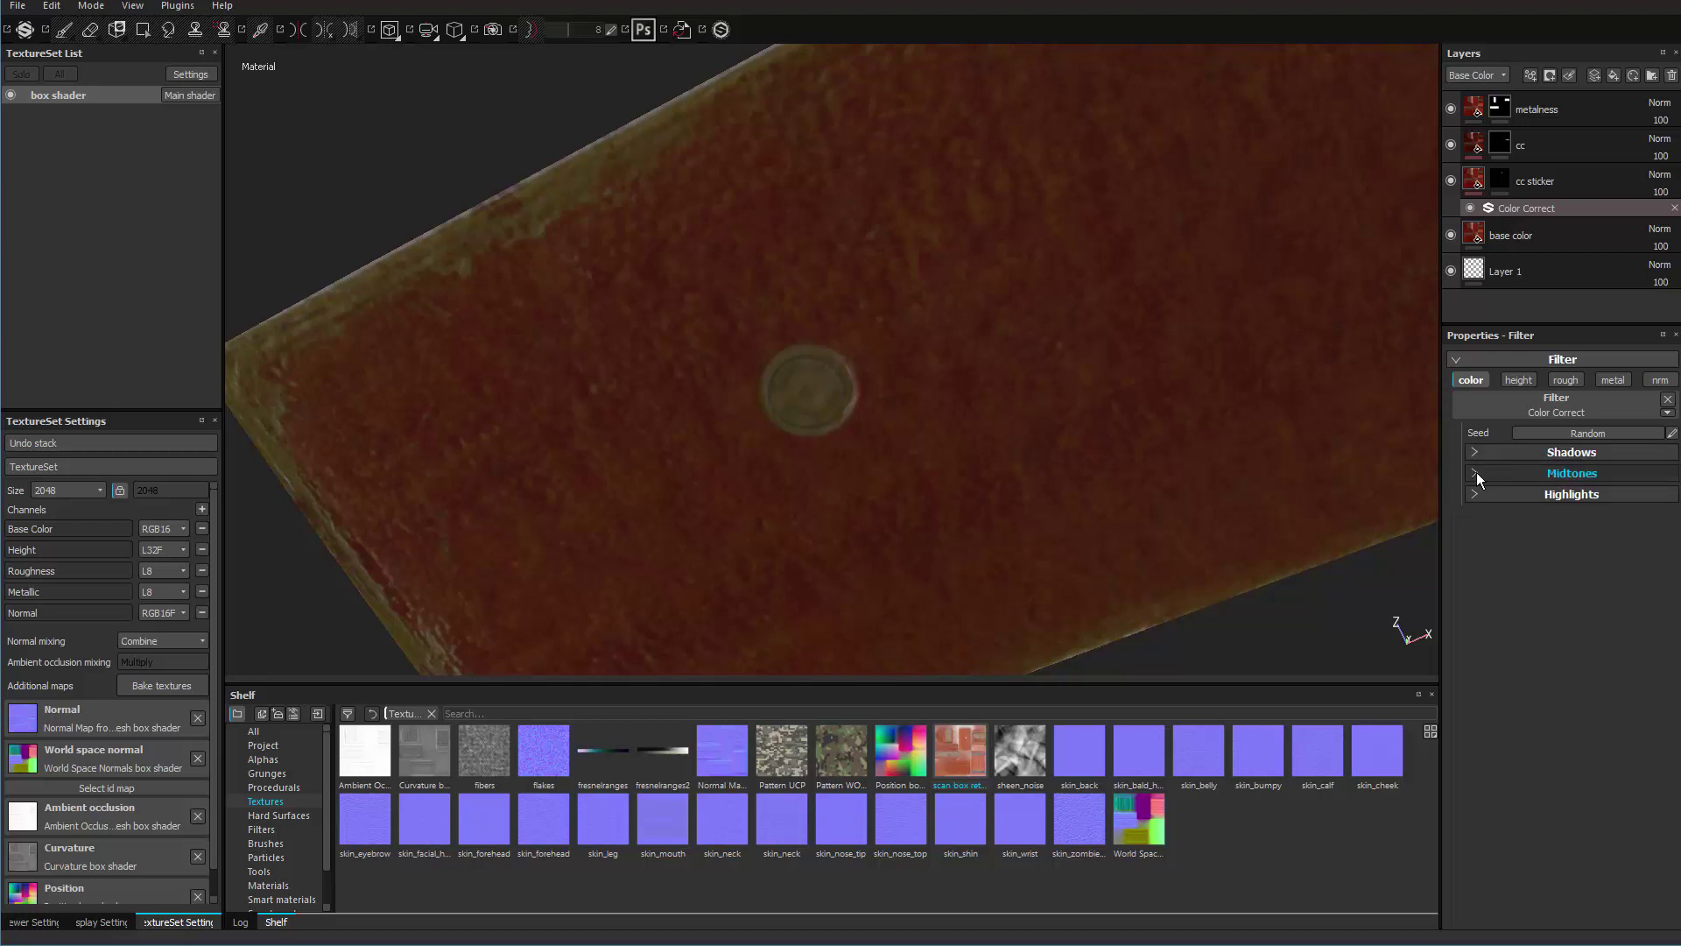
left_click(1476, 471)
mouse_move(1568, 513)
left_mouse_down()
mouse_move(1496, 512)
mouse_move(1620, 518)
mouse_move(1568, 518)
left_mouse_up()
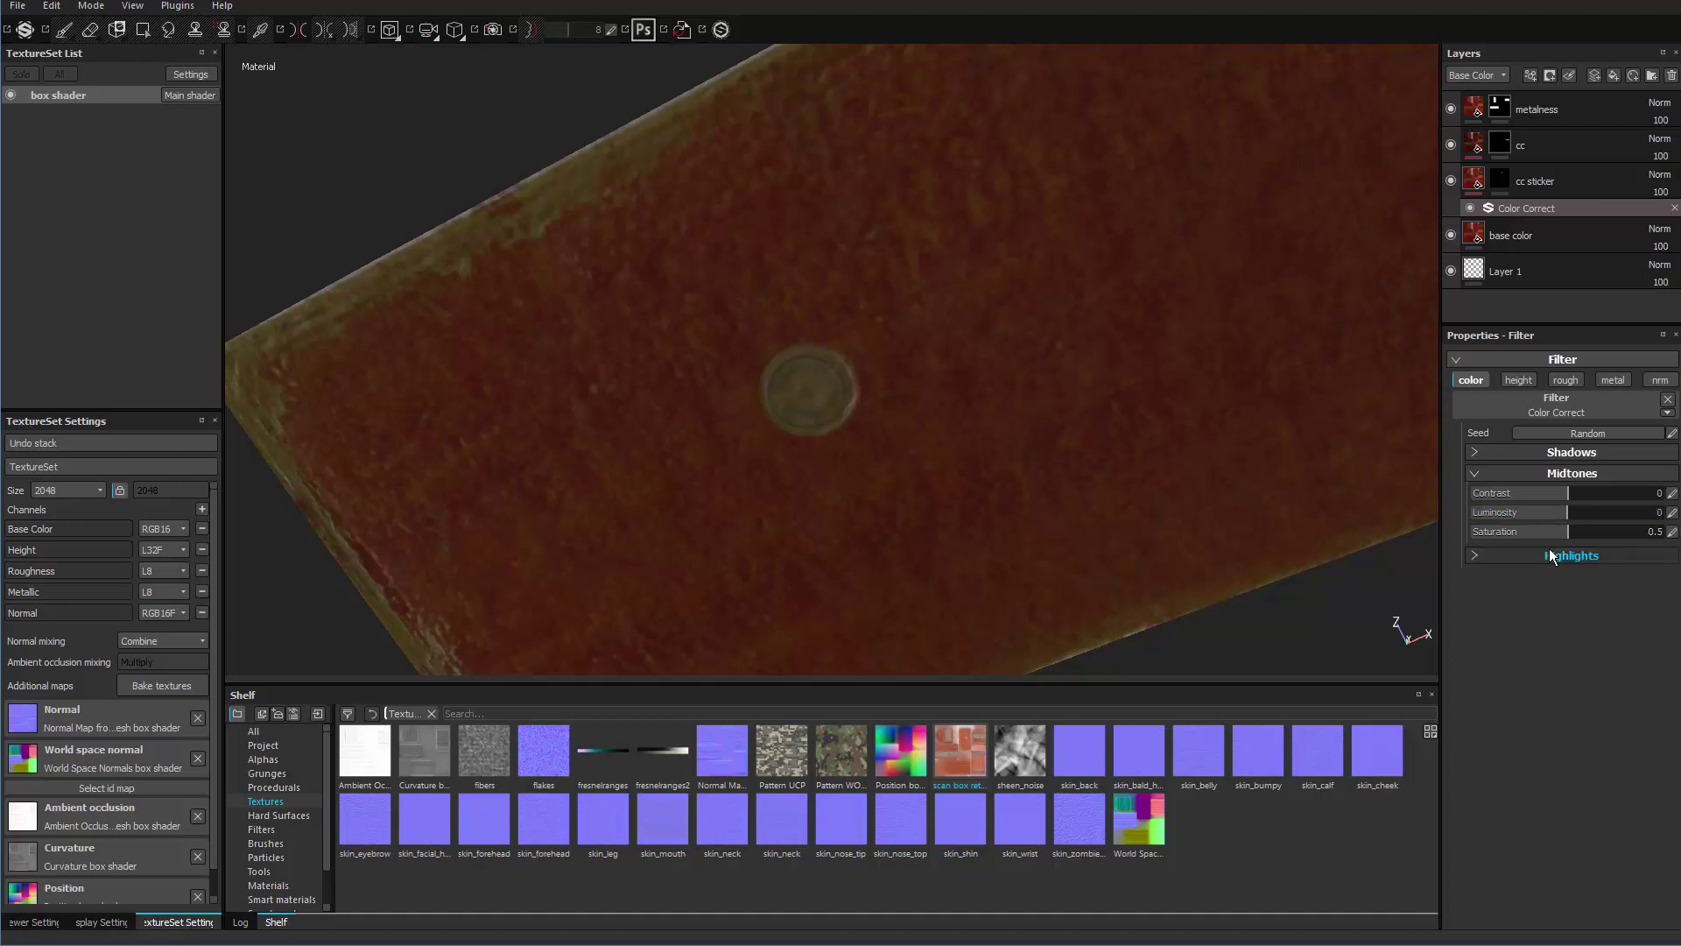
left_click(1474, 555)
left_click_drag(1568, 597, 1676, 613)
left_click_drag(1263, 457, 909, 293, "alt")
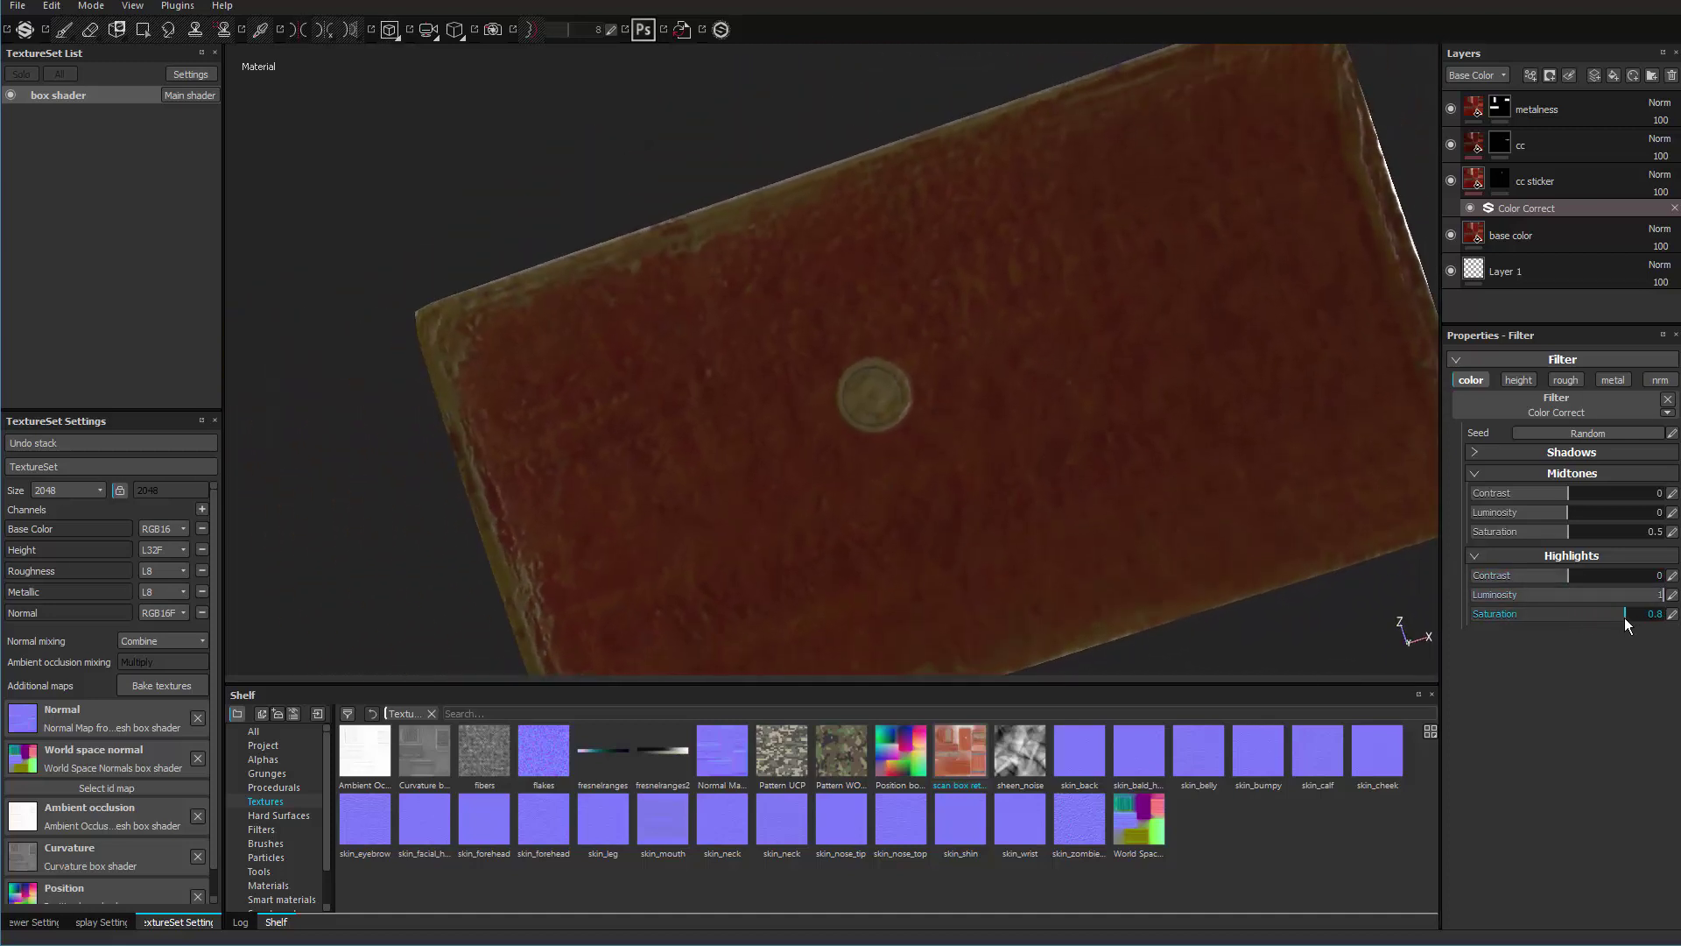
left_click_drag(1625, 618, 1606, 618)
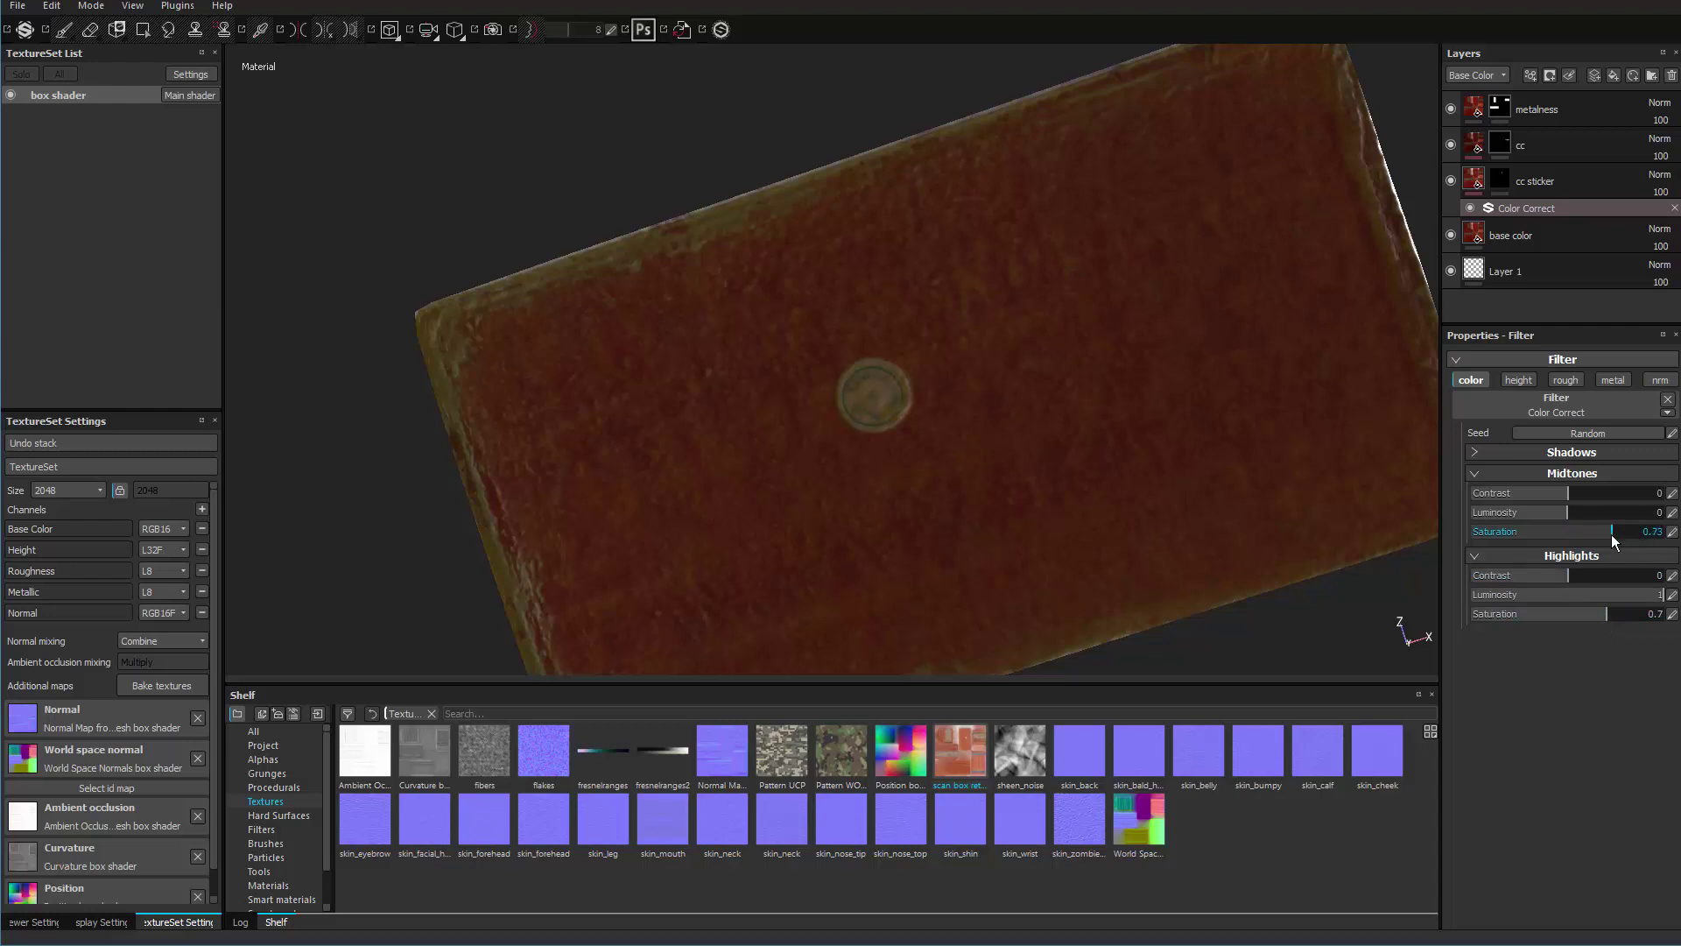
mouse_move(1583, 511)
left_mouse_down()
mouse_move(1631, 518)
mouse_move(1580, 517)
mouse_move(1583, 494)
left_mouse_up()
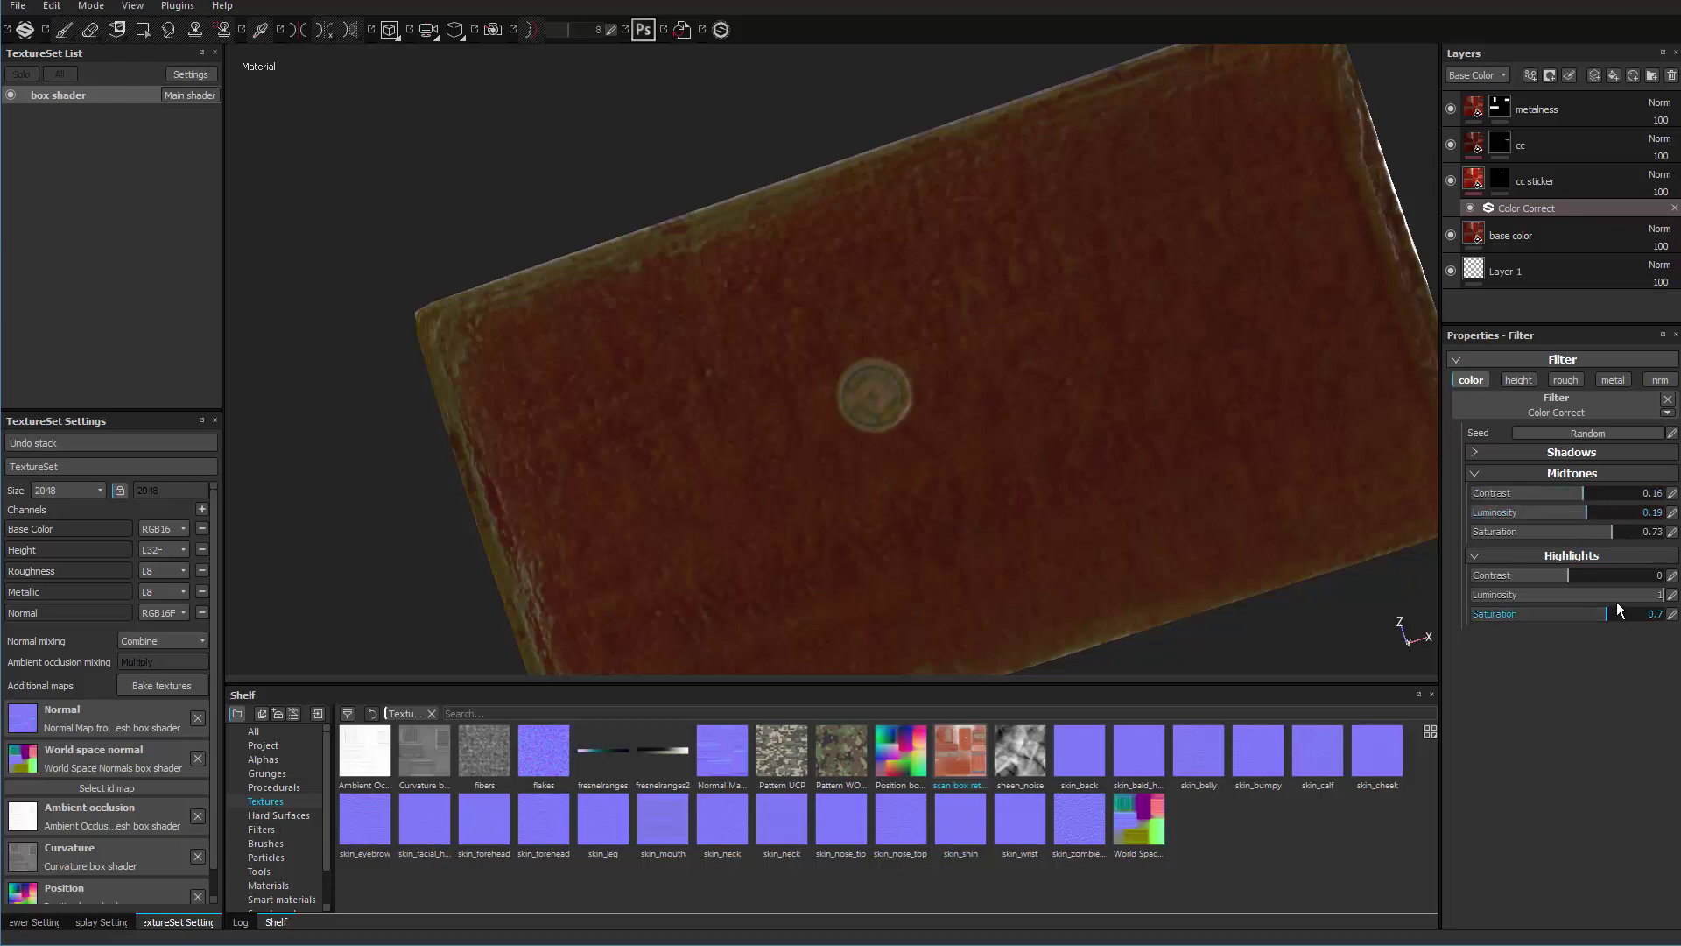
mouse_move(1569, 576)
left_mouse_down()
mouse_move(1599, 576)
mouse_move(1581, 576)
left_mouse_up()
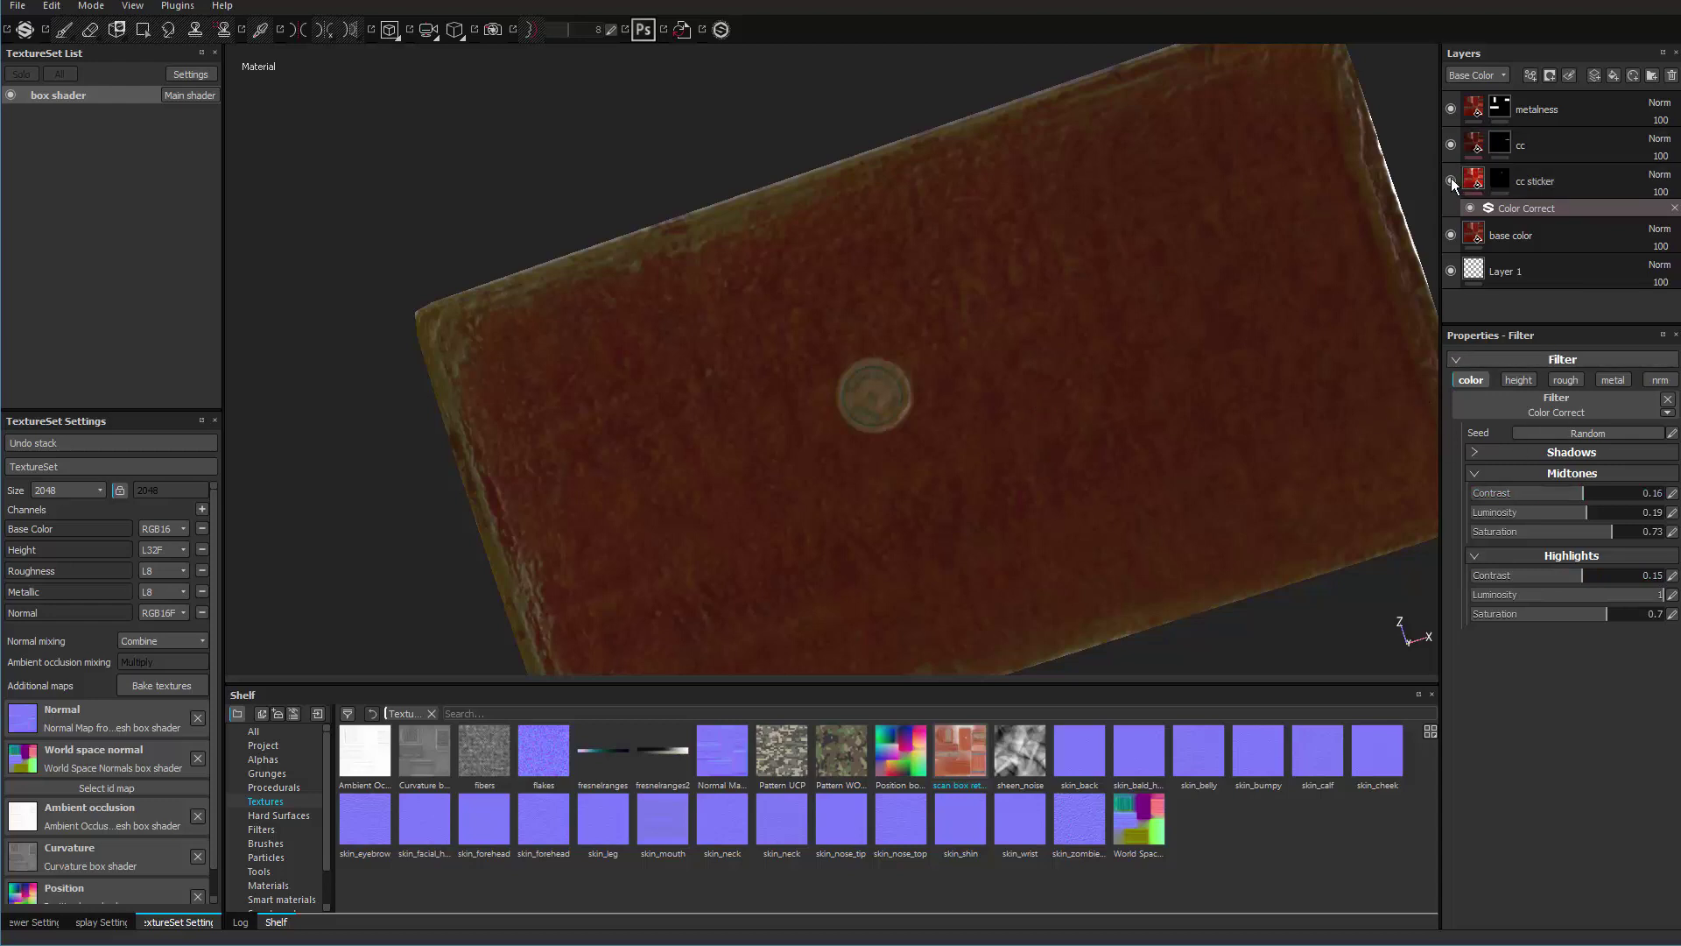
left_click_drag(1010, 410, 1081, 347, "alt")
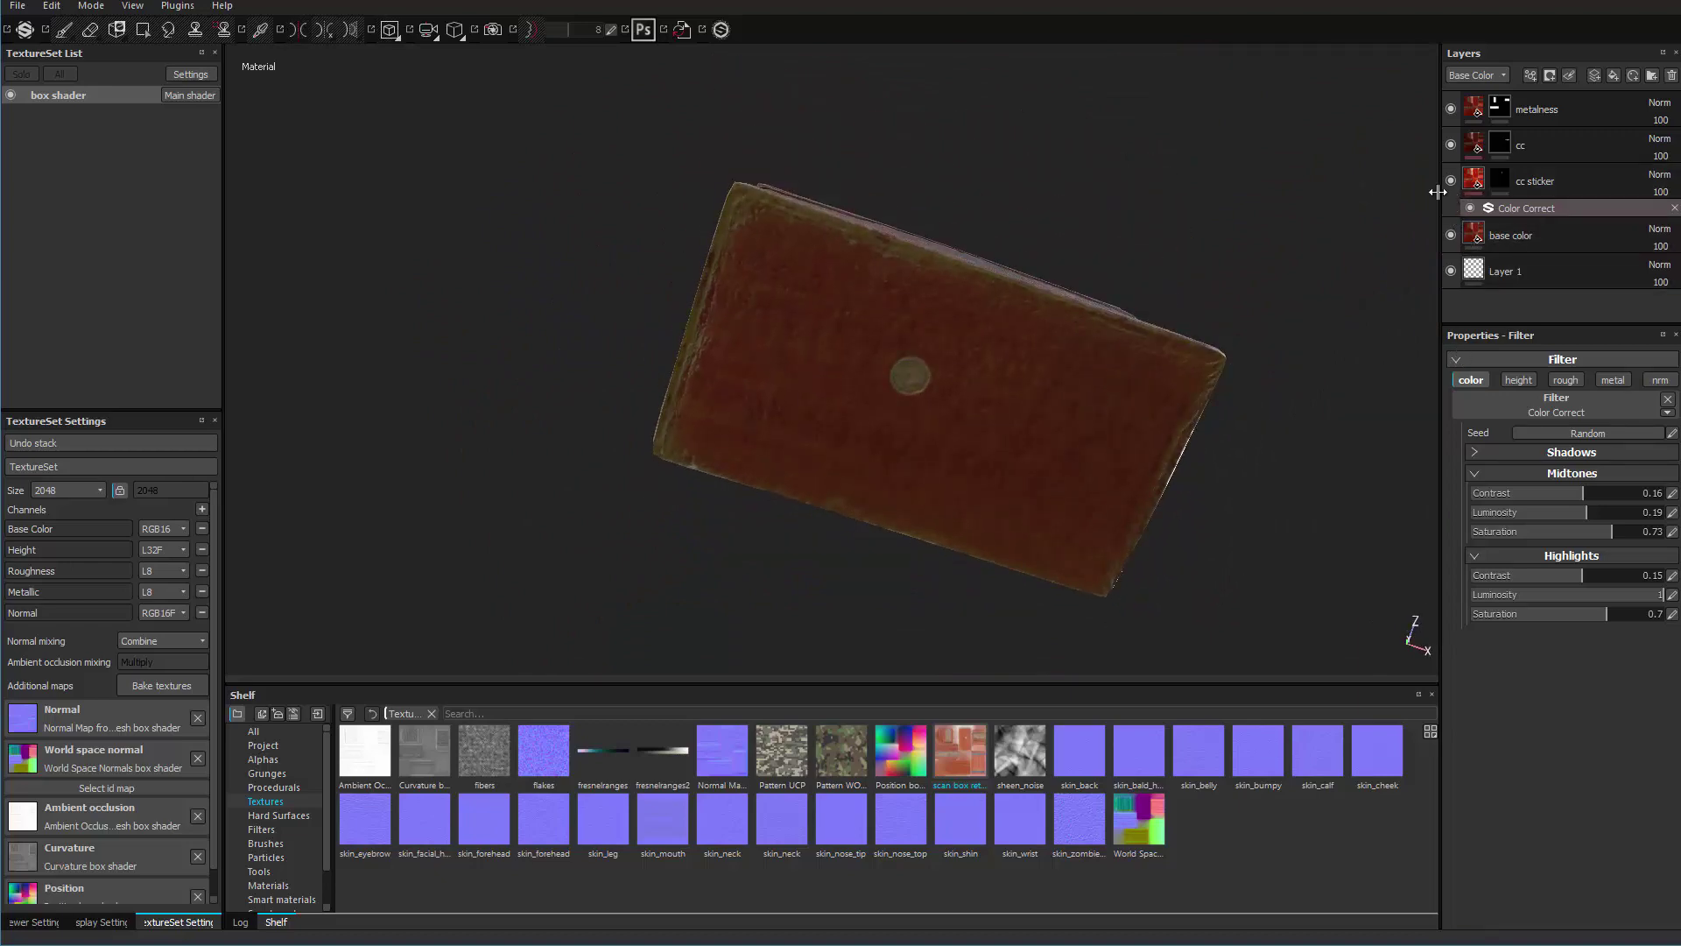
left_click_drag(1384, 219, 902, 427, "alt")
left_click_drag(642, 387, 911, 349, "alt")
right_click_drag(911, 349, 881, 352, "shift")
left_click_drag(881, 352, 714, 282, "alt")
left_click_drag(754, 340, 836, 350, "alt")
mouse_move(836, 351)
right_mouse_down("shift")
mouse_move(805, 346)
mouse_move(854, 350)
mouse_move(836, 350)
right_mouse_up("shift")
left_click_drag(836, 350, 928, 355, "alt")
right_click_drag(929, 354, 1067, 389, "alt")
middle_click_drag(1067, 388, 1022, 314, "alt")
left_click_drag(1022, 313, 957, 498, "alt")
left_click_drag(1033, 266, 778, 376, "alt")
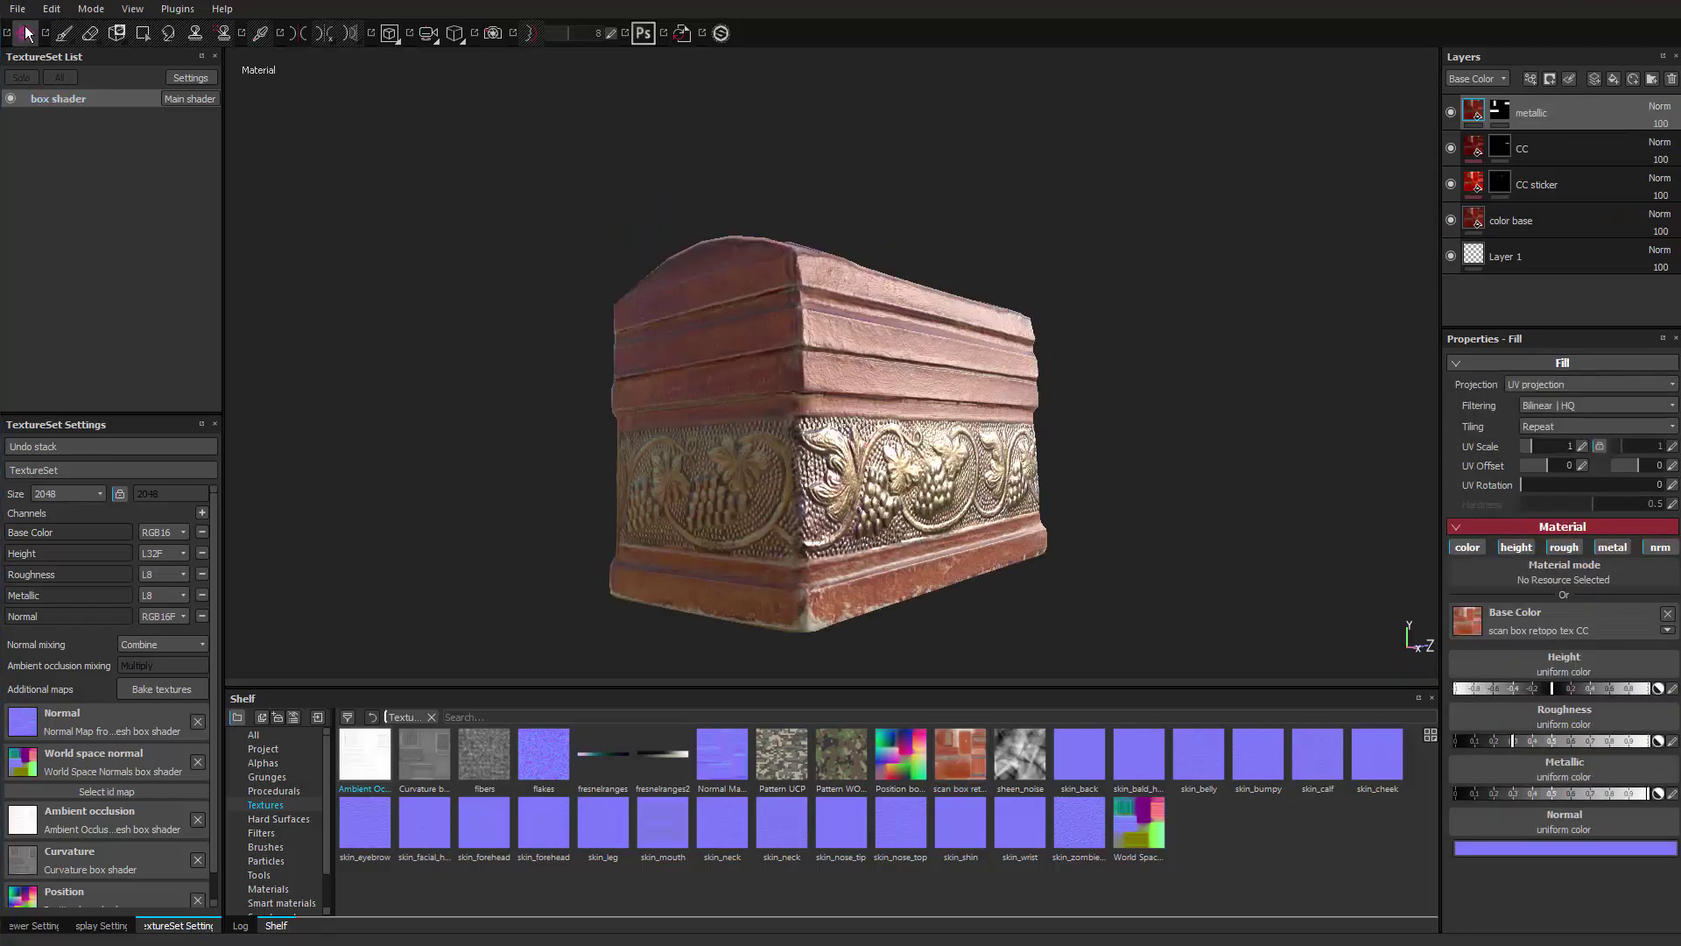
Open Export Textures and expand the box shader set to show its six 2048x2048 PNG maps.
left_click(18, 8)
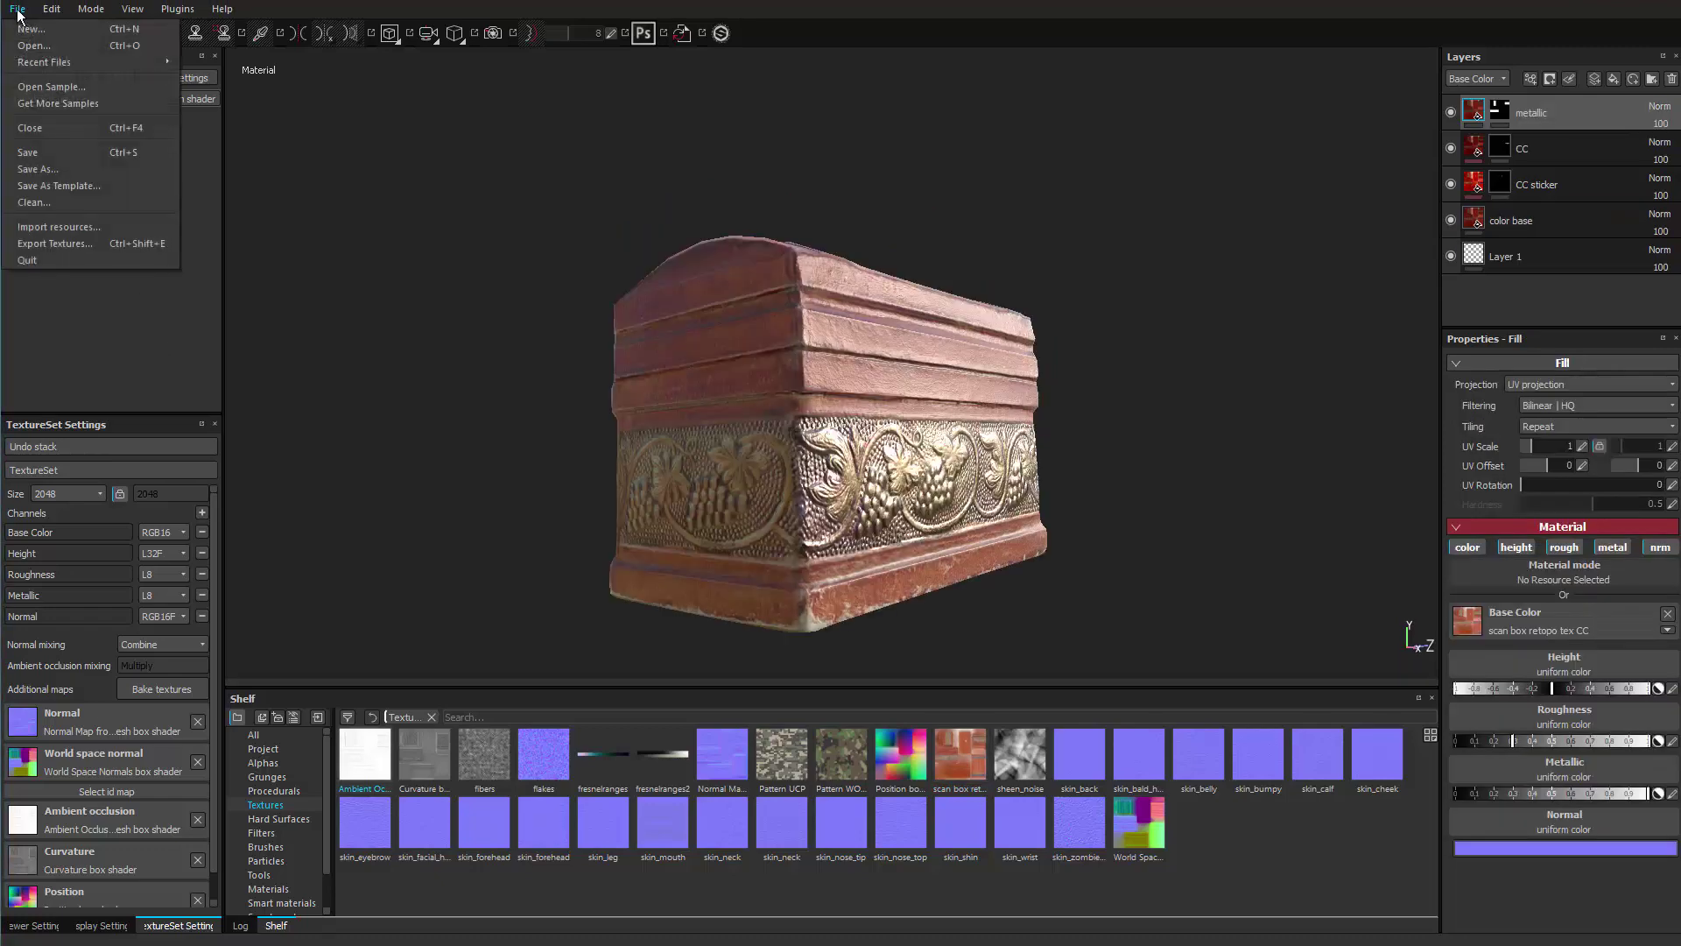
left_click(49, 246)
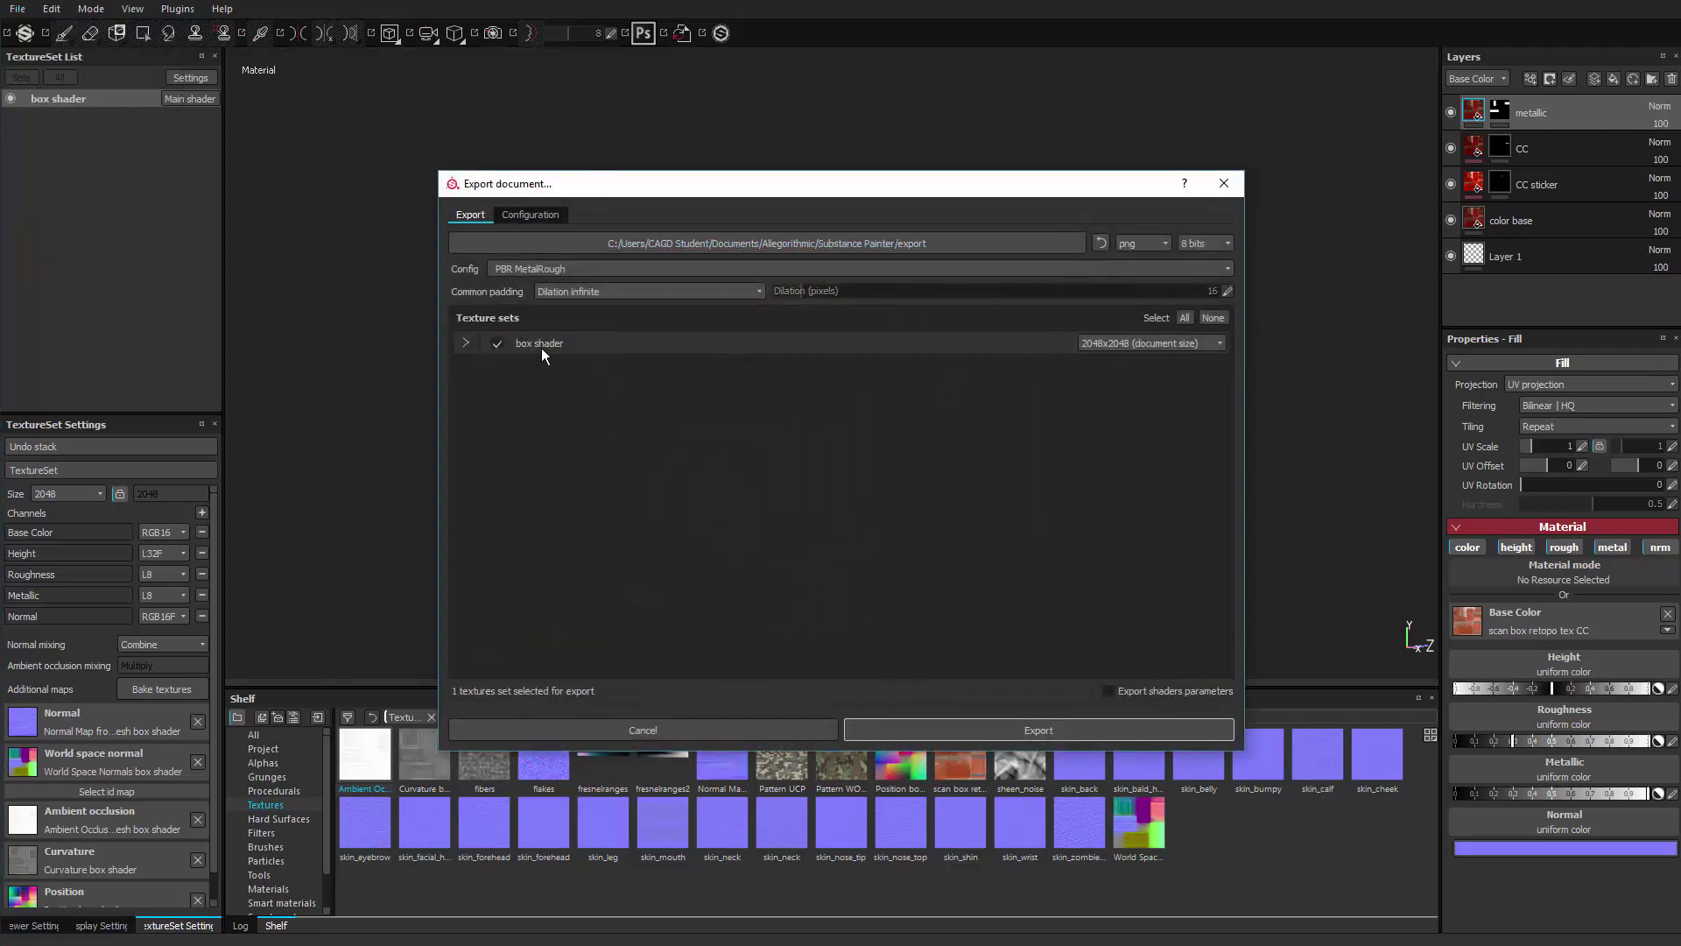
left_click(466, 343)
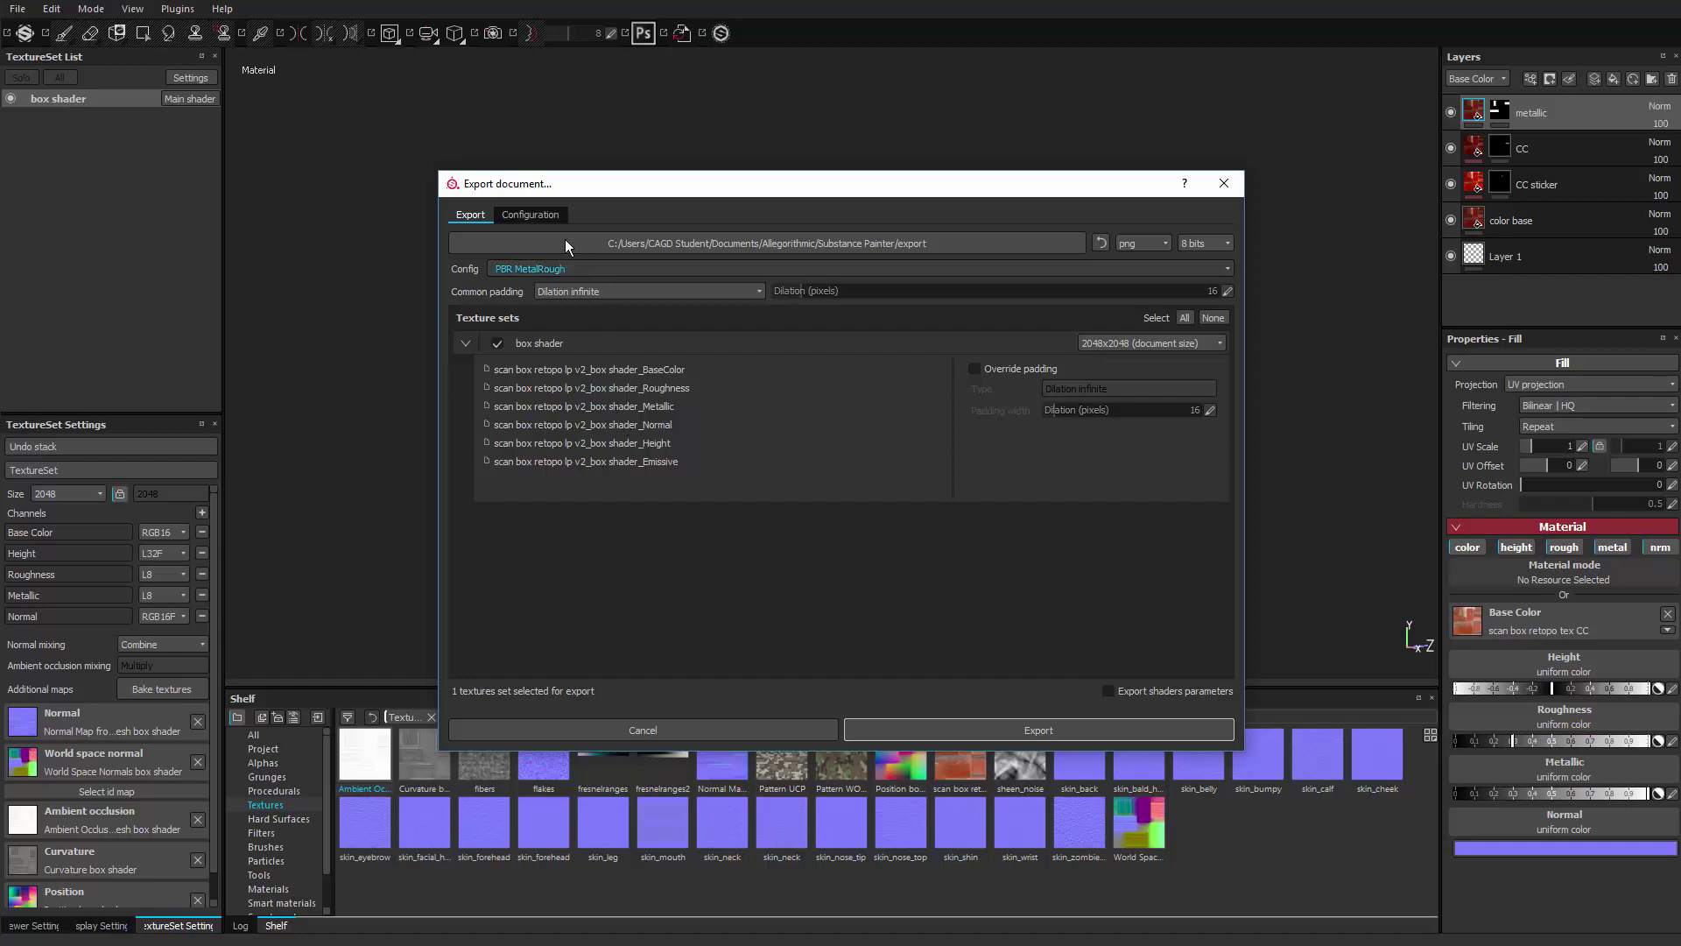
Duplicate the PBR MetalRough export preset in the preset configuration.
left_click(532, 215)
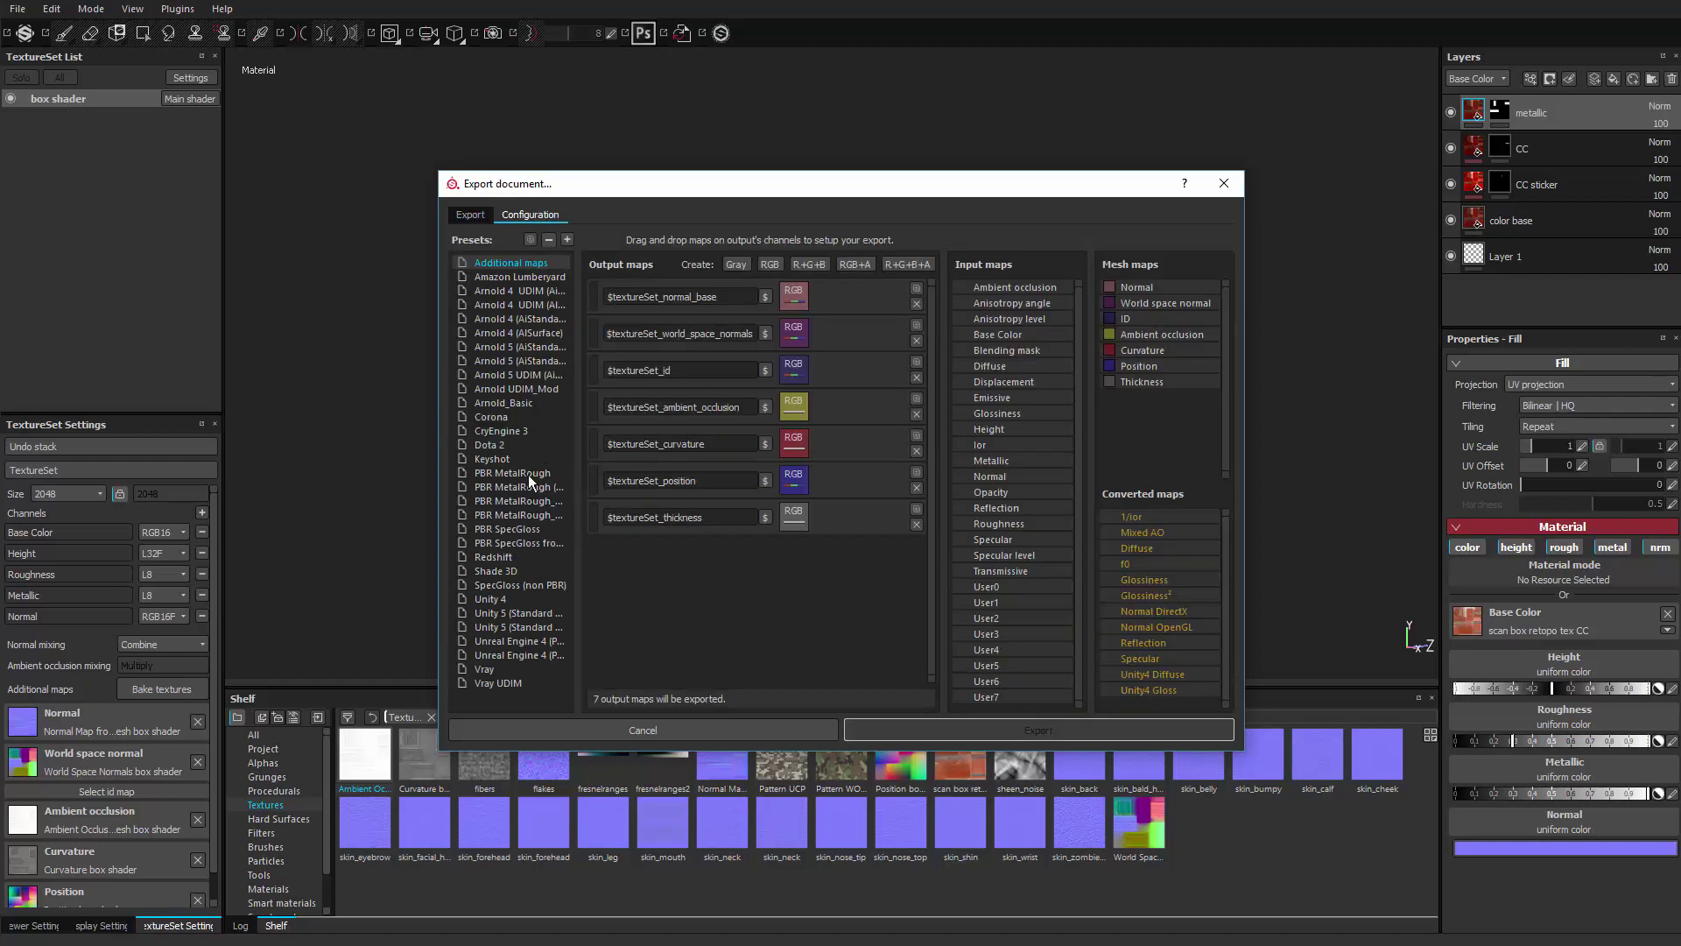
left_click(493, 473)
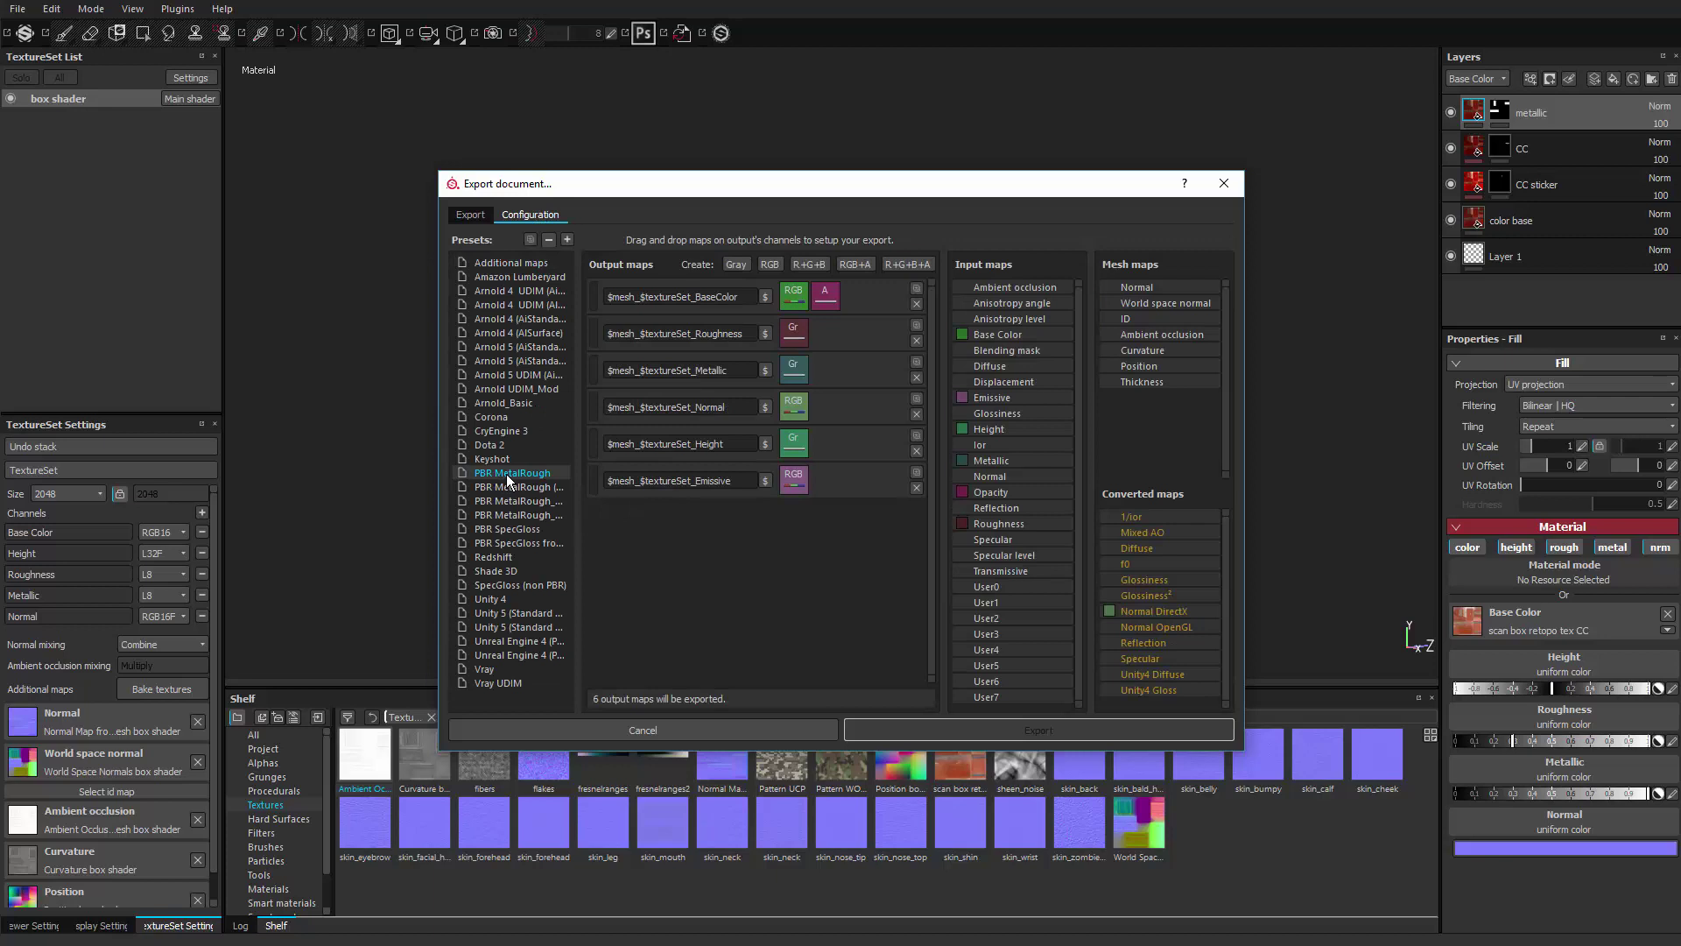
right_click(556, 474)
left_click(578, 492)
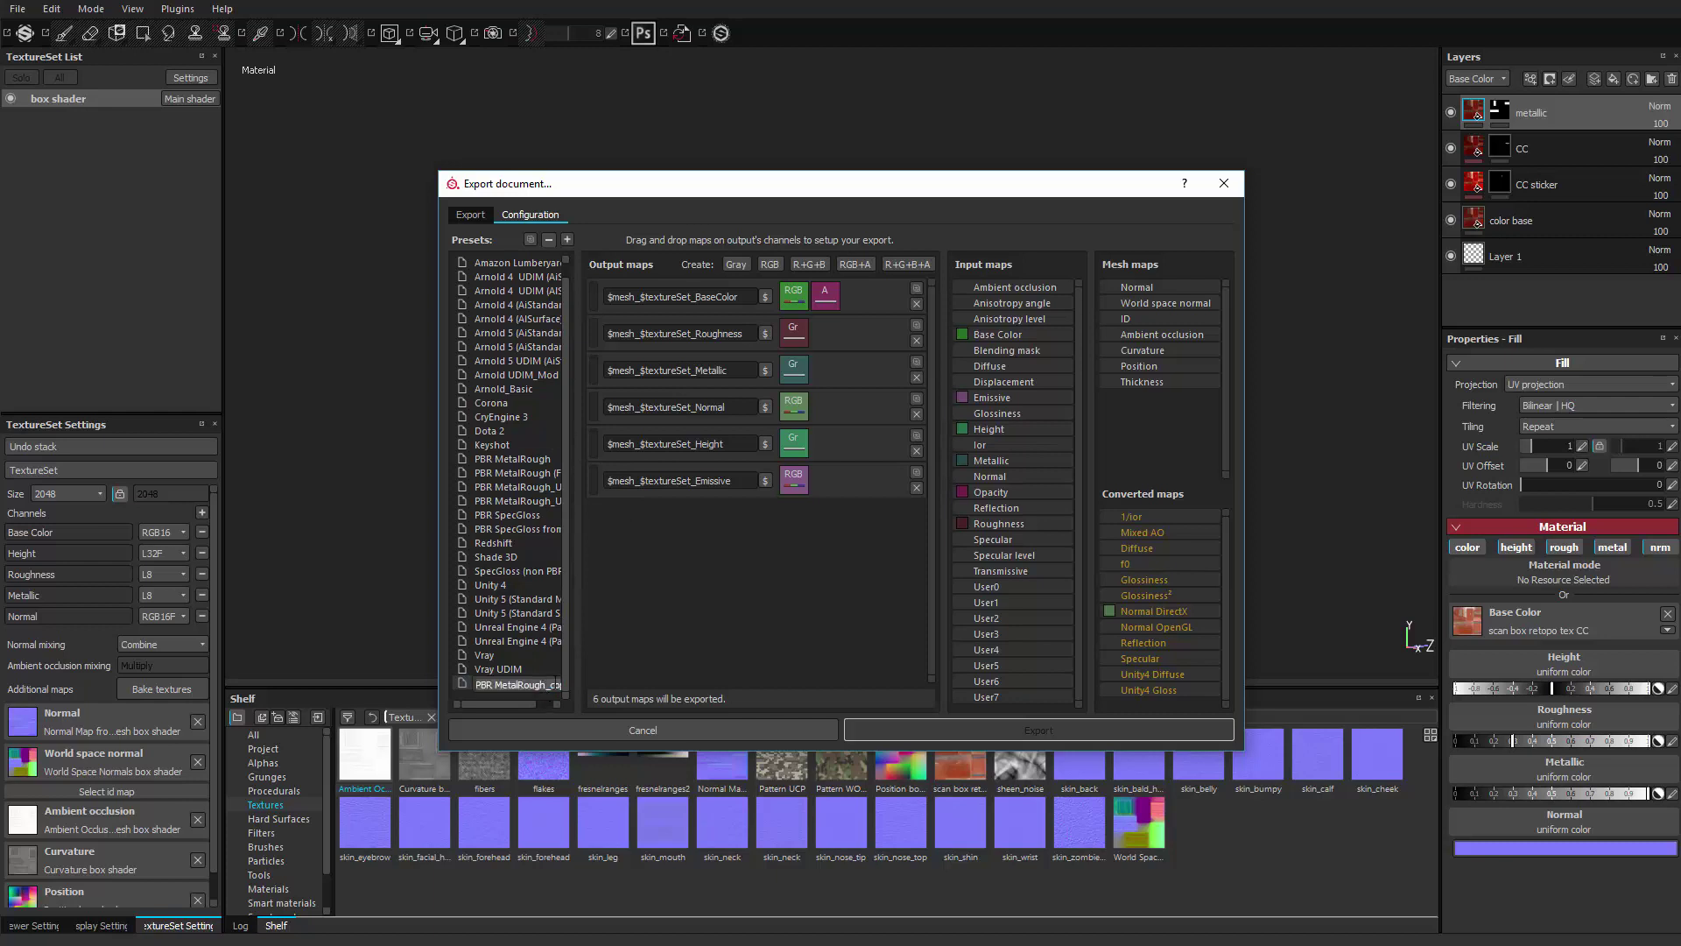
Rename the duplicated preset to 'PBR MetalRough AO'.
left_click_drag(1244, 629, 1557, 648)
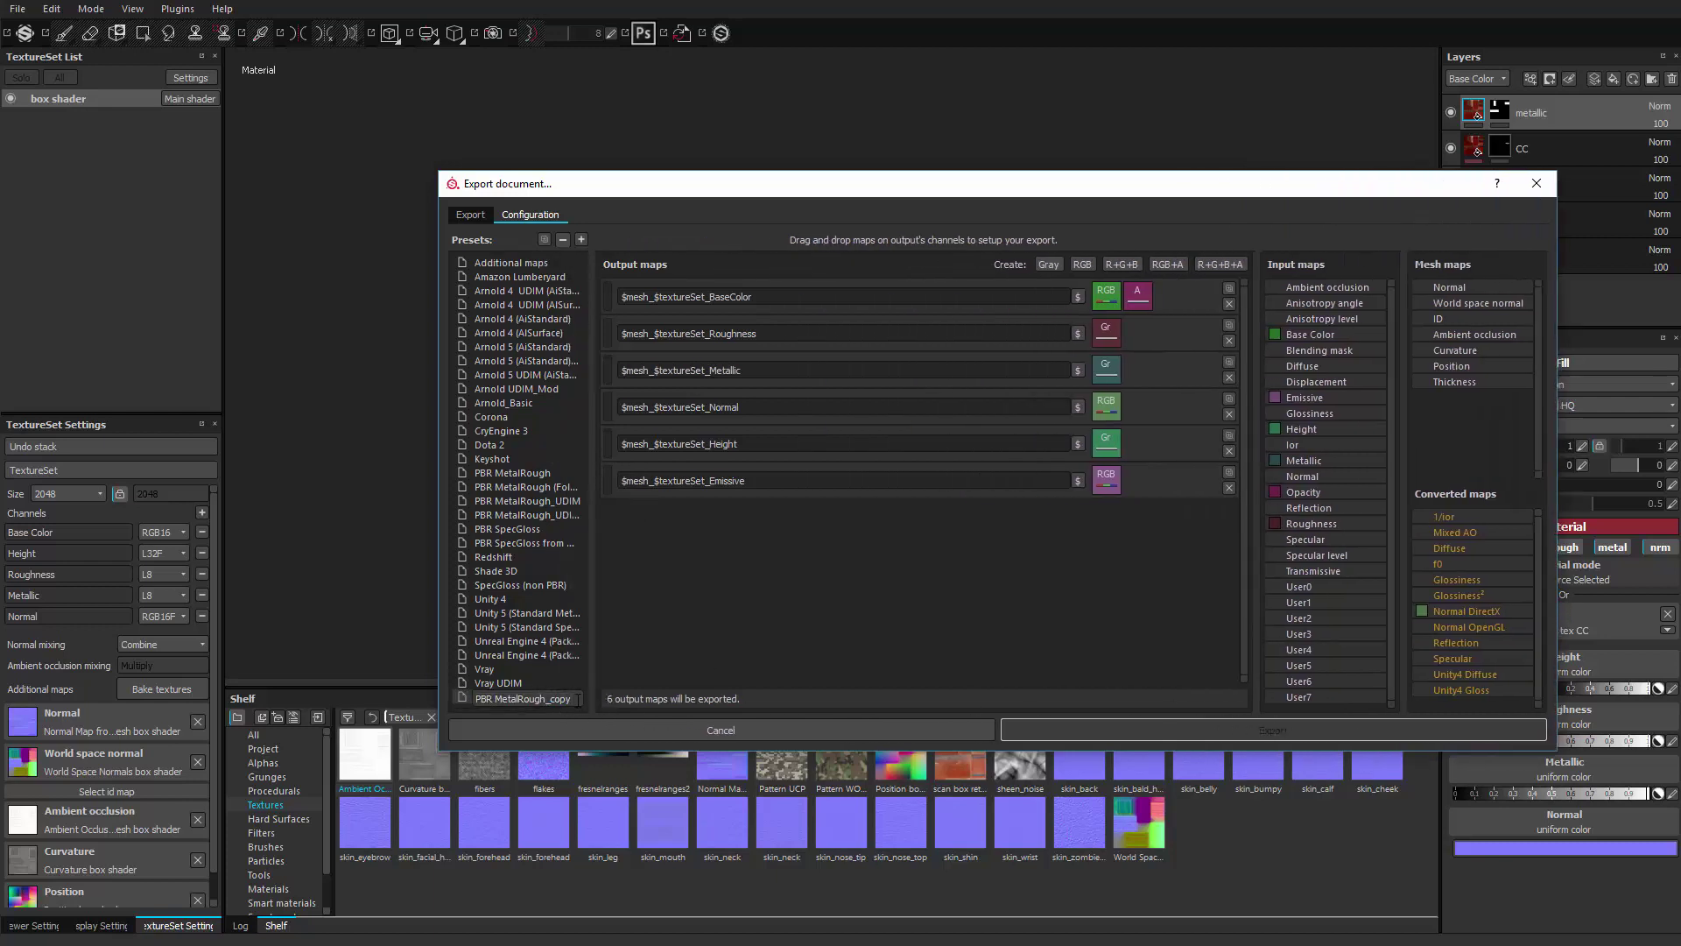
key("BackSpace")
key("BackSpace")
key("BackSpace")
key("BackSpace")
key("BackSpace")
type("AO")
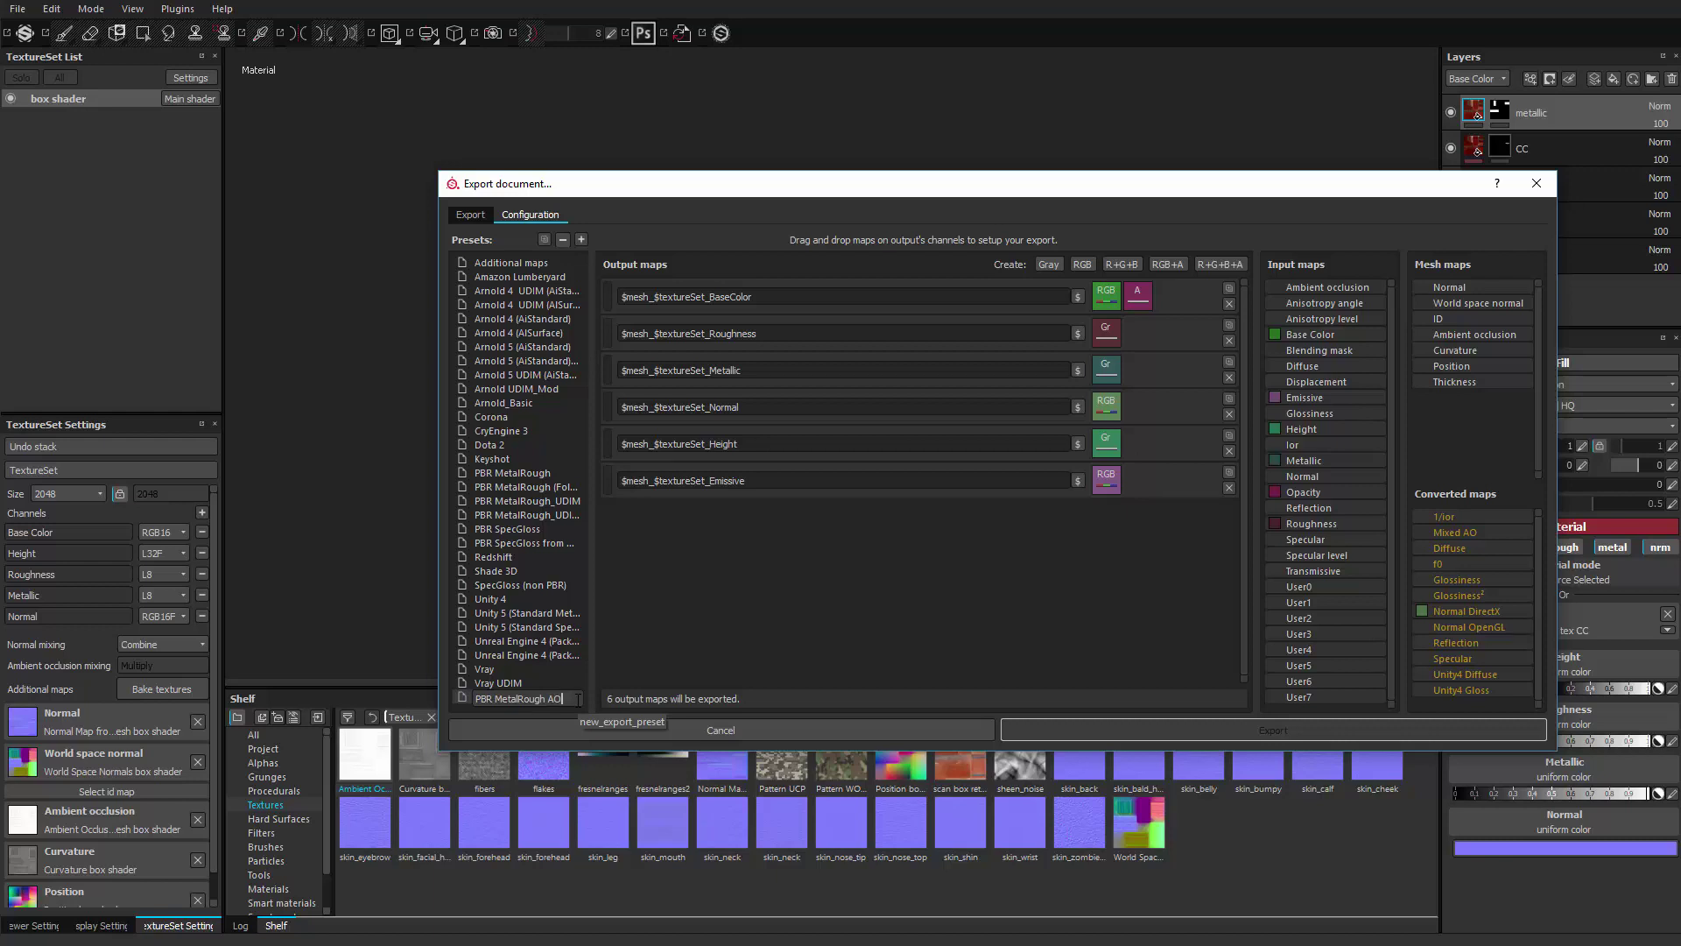
key("Return")
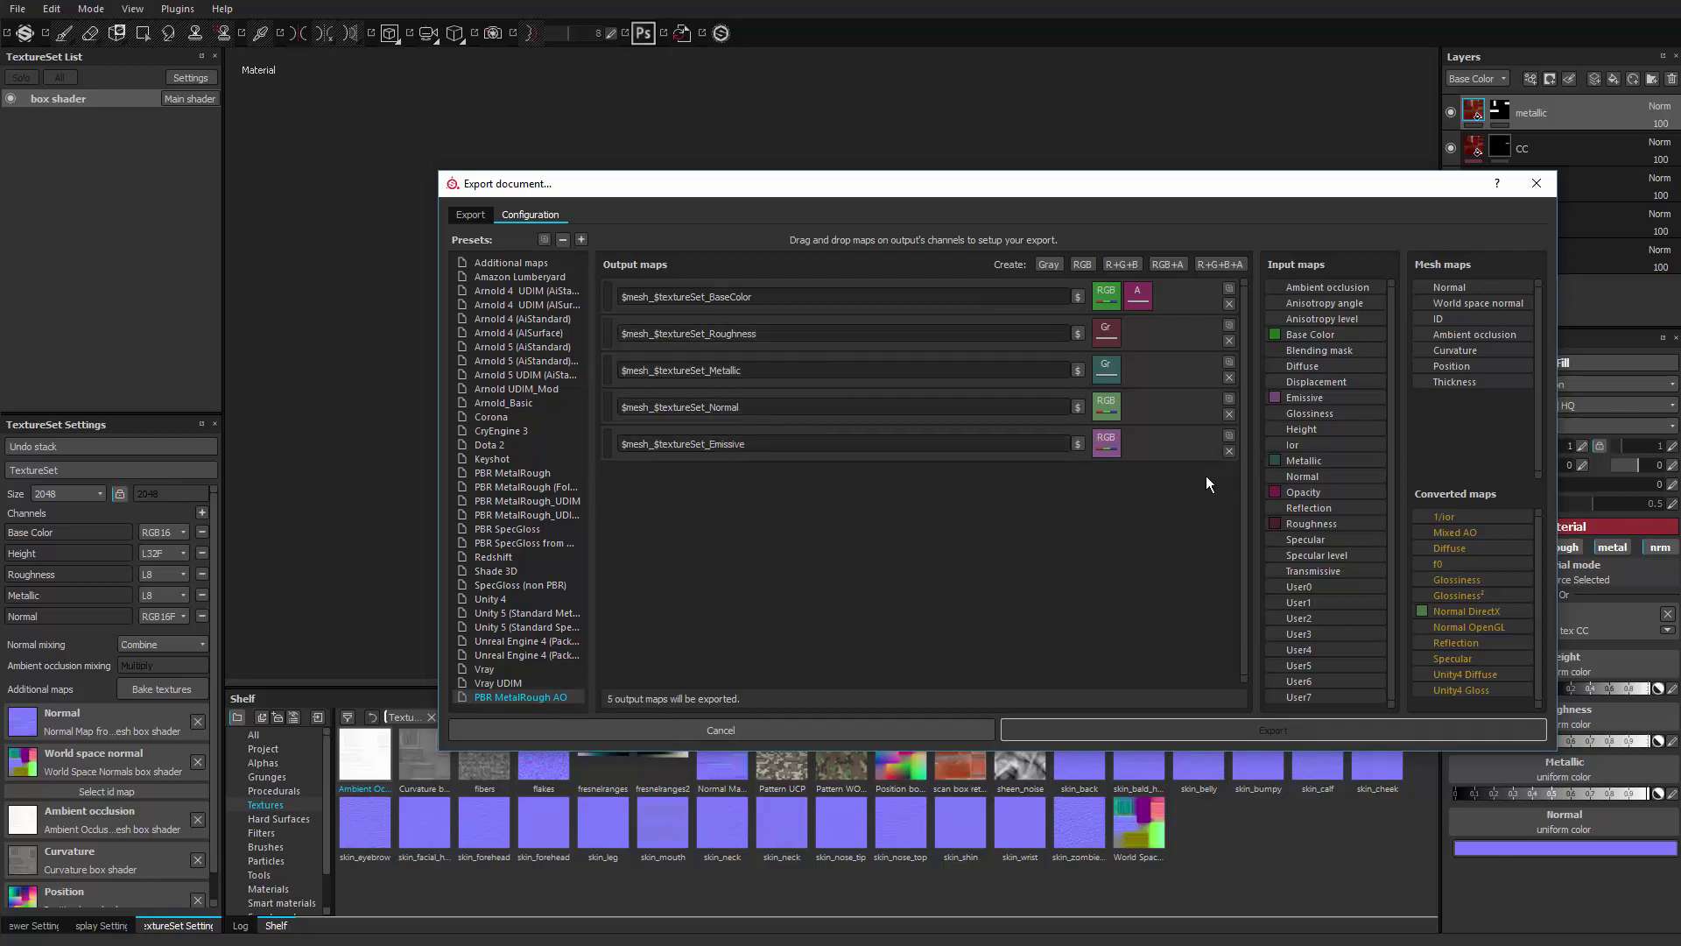
Swap the Emissive output for a new RGB output fed by the Ambient occlusion mesh map.
left_click(1229, 451)
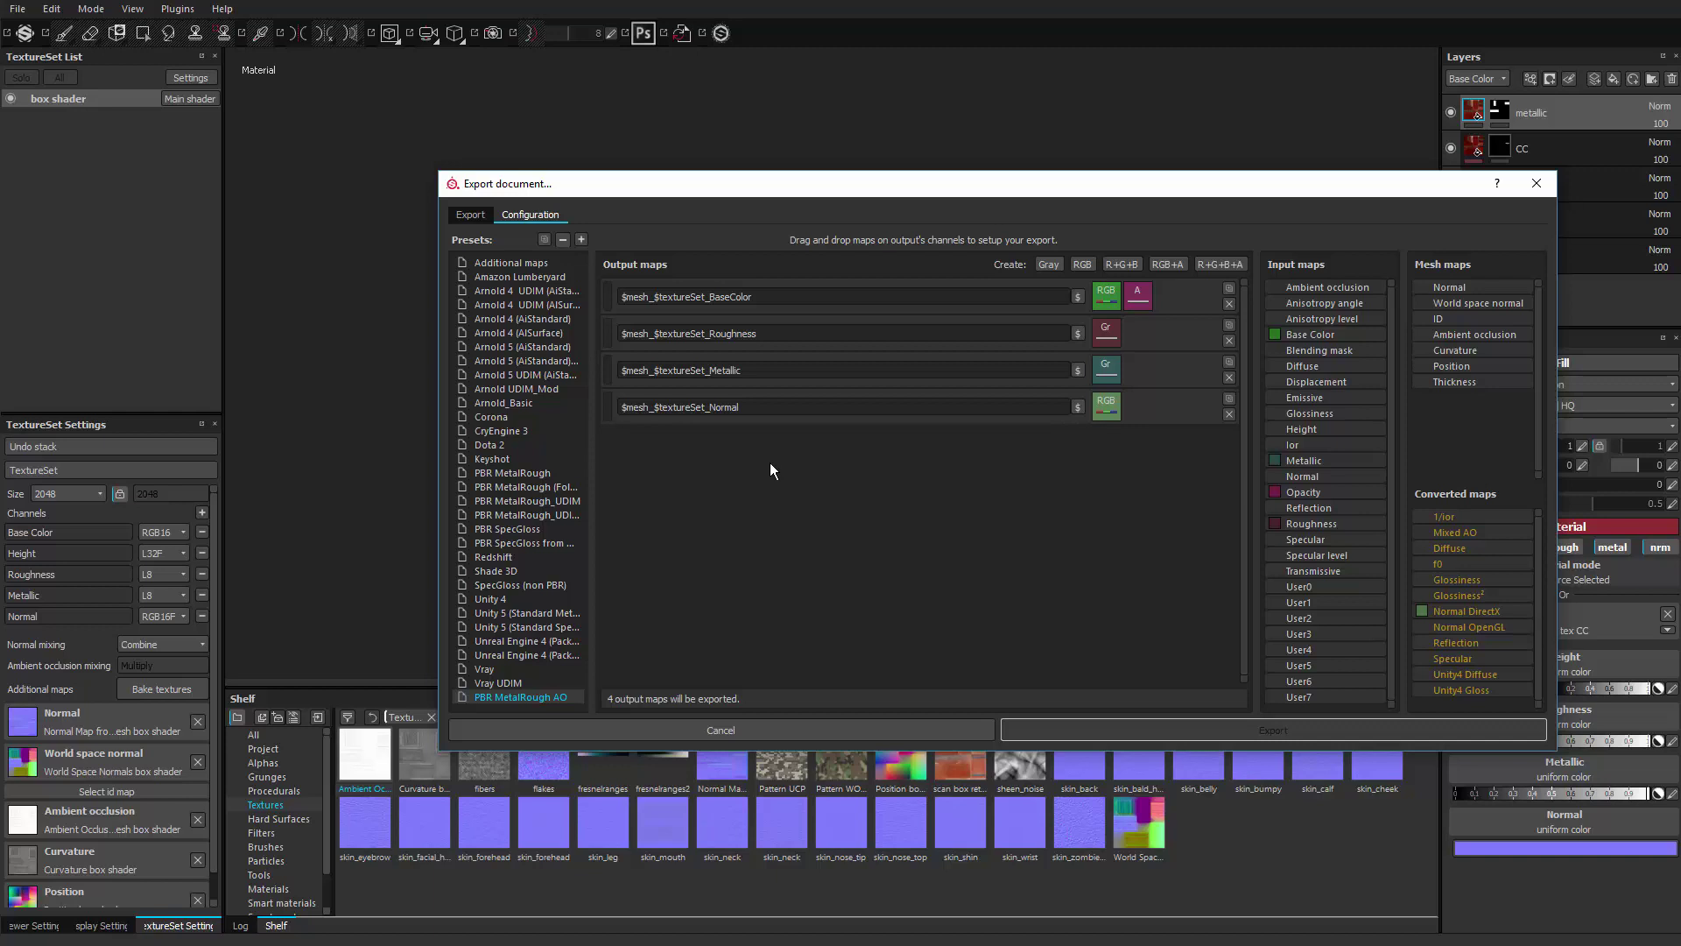
left_click(1081, 264)
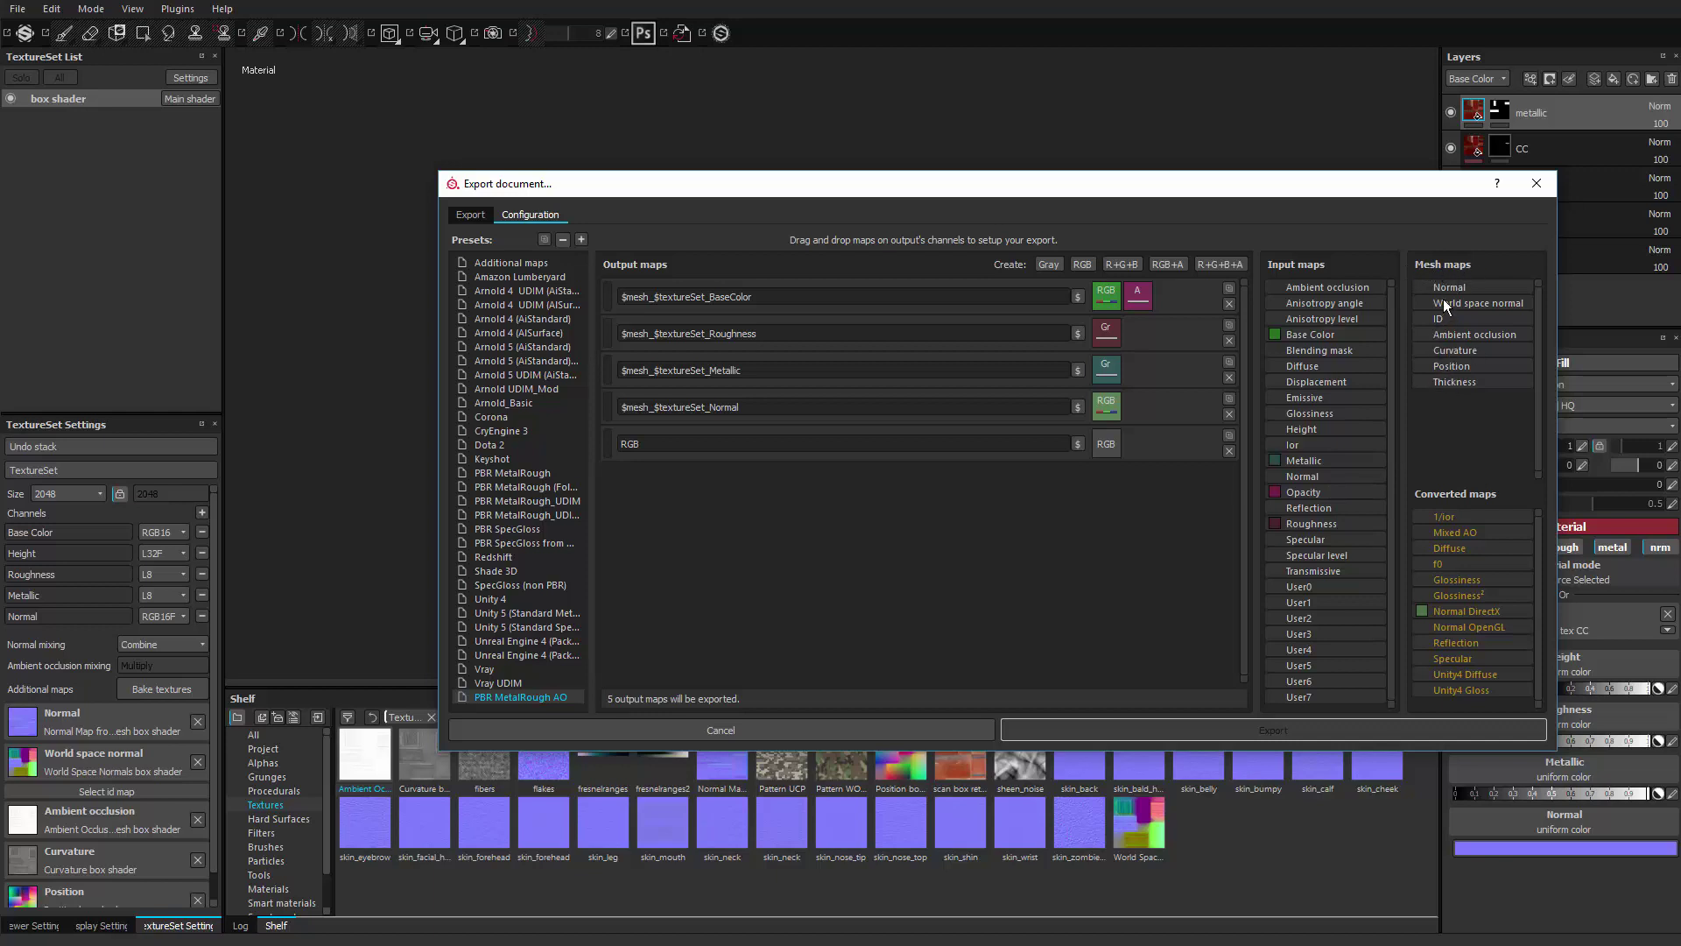
left_click_drag(1446, 333, 1114, 438)
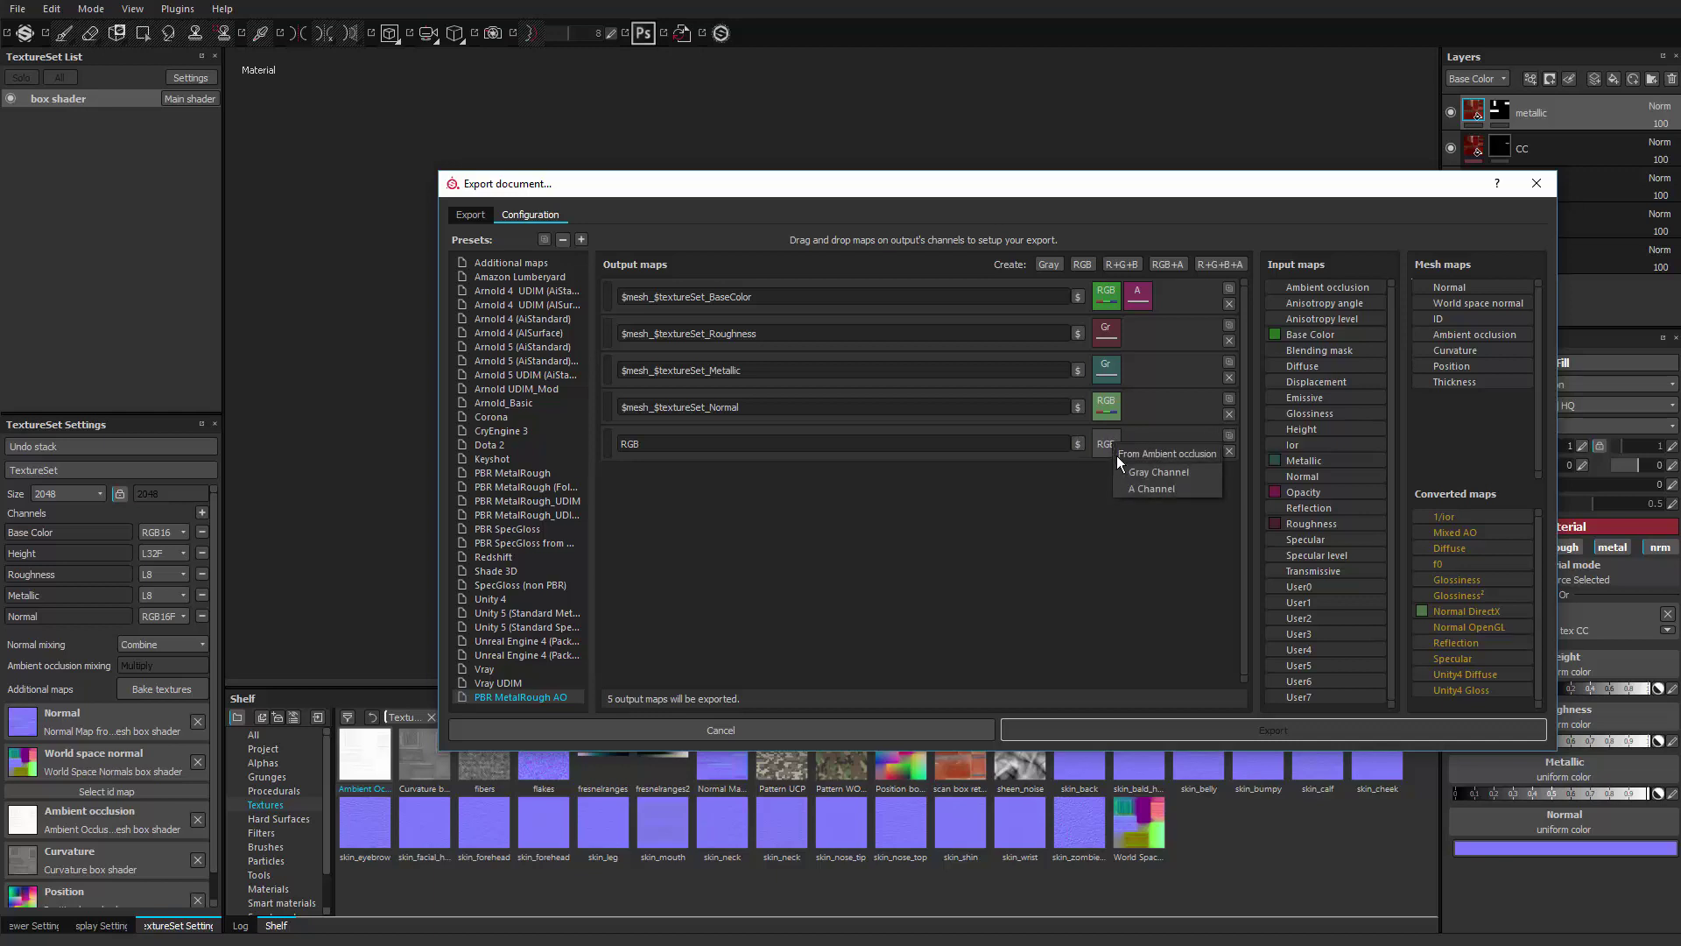
Use Ambient occlusion's Gray channel and name the new output $mesh_$textureSet_AO.
left_click(1158, 472)
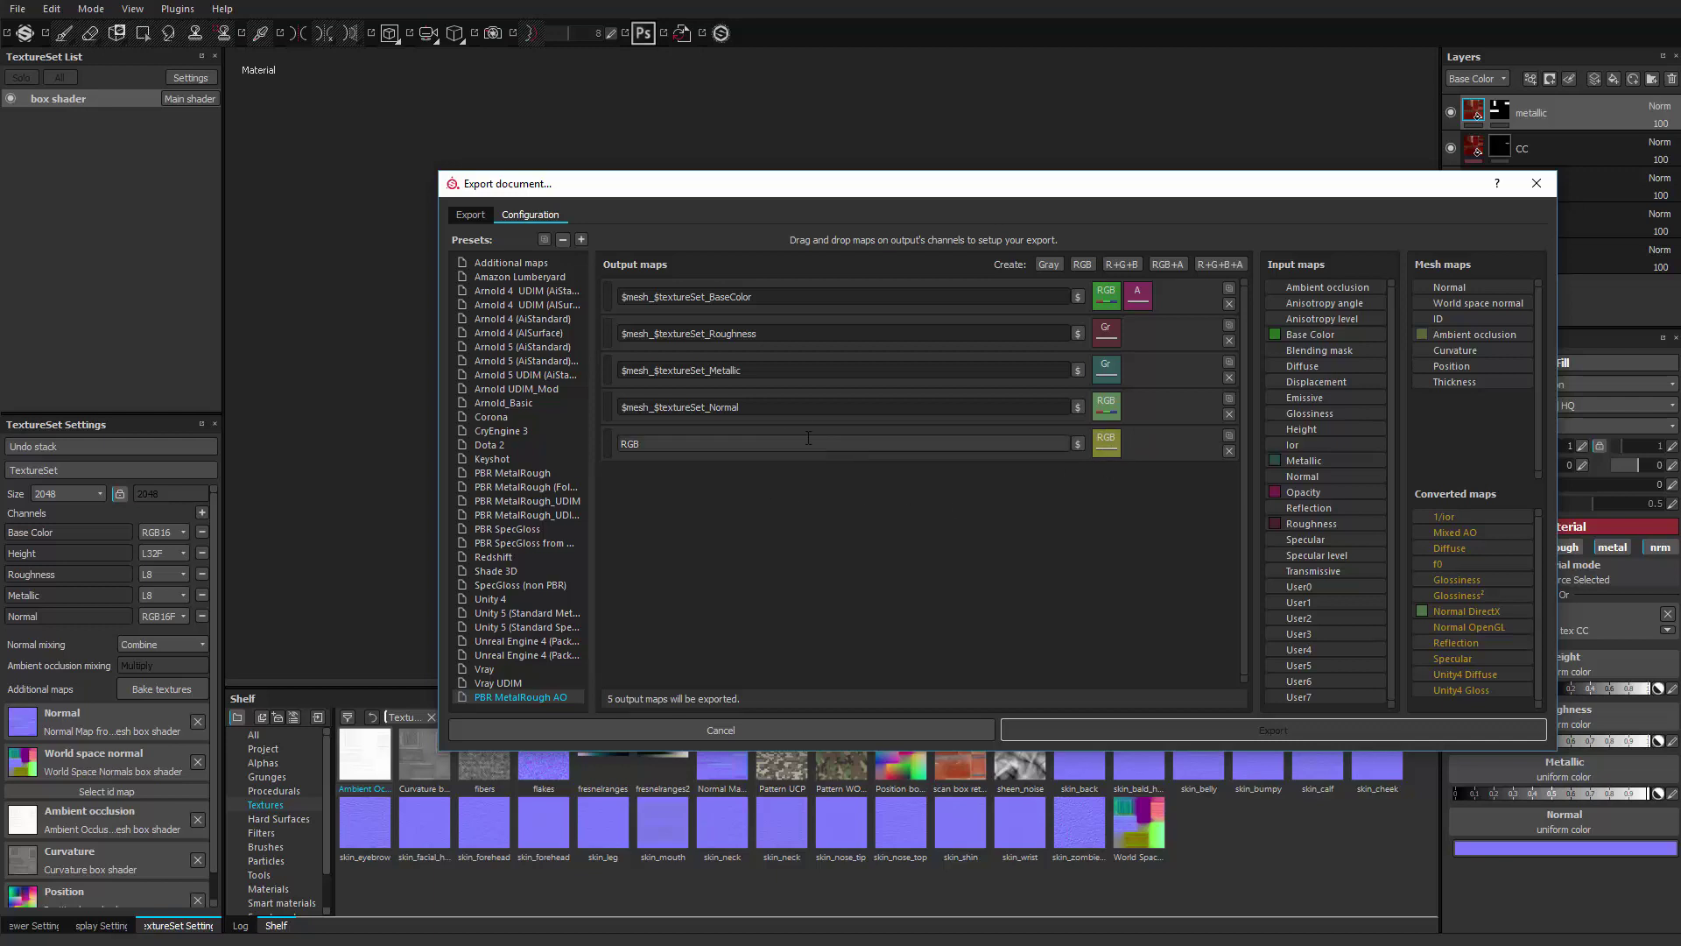
left_click_drag(745, 408, 553, 413)
key("ctrl+c")
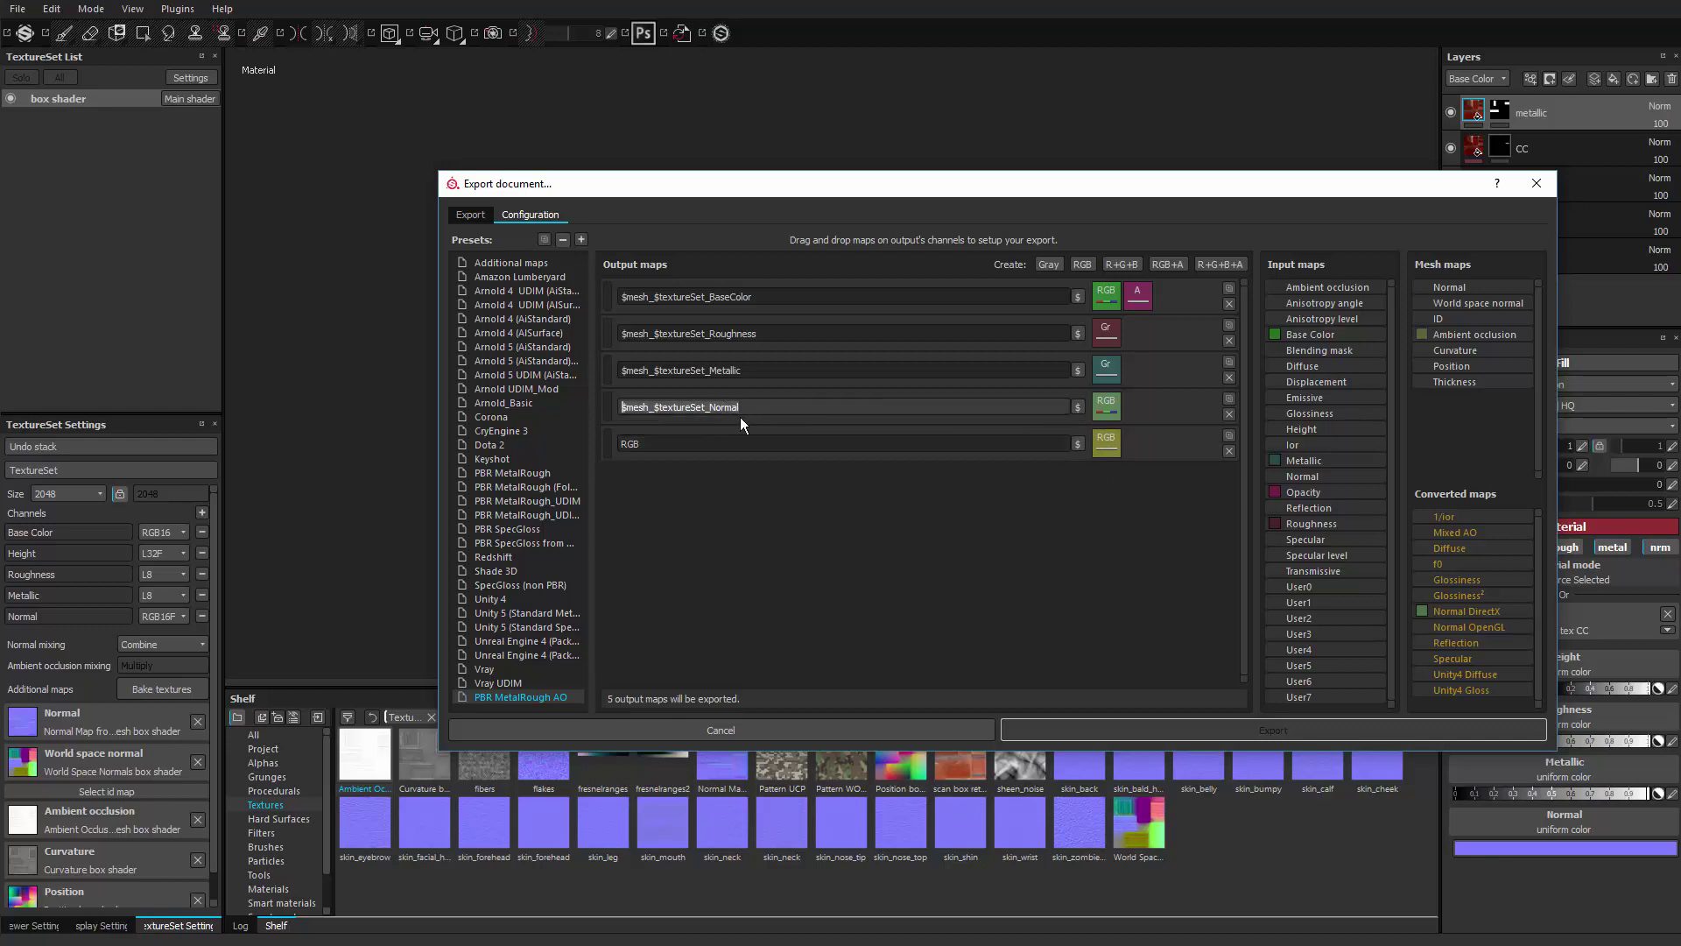
left_click_drag(735, 443, 597, 445)
key("ctrl+v")
key("BackSpace")
key("BackSpace")
key("BackSpace")
key("BackSpace")
key("BackSpace")
key("BackSpace")
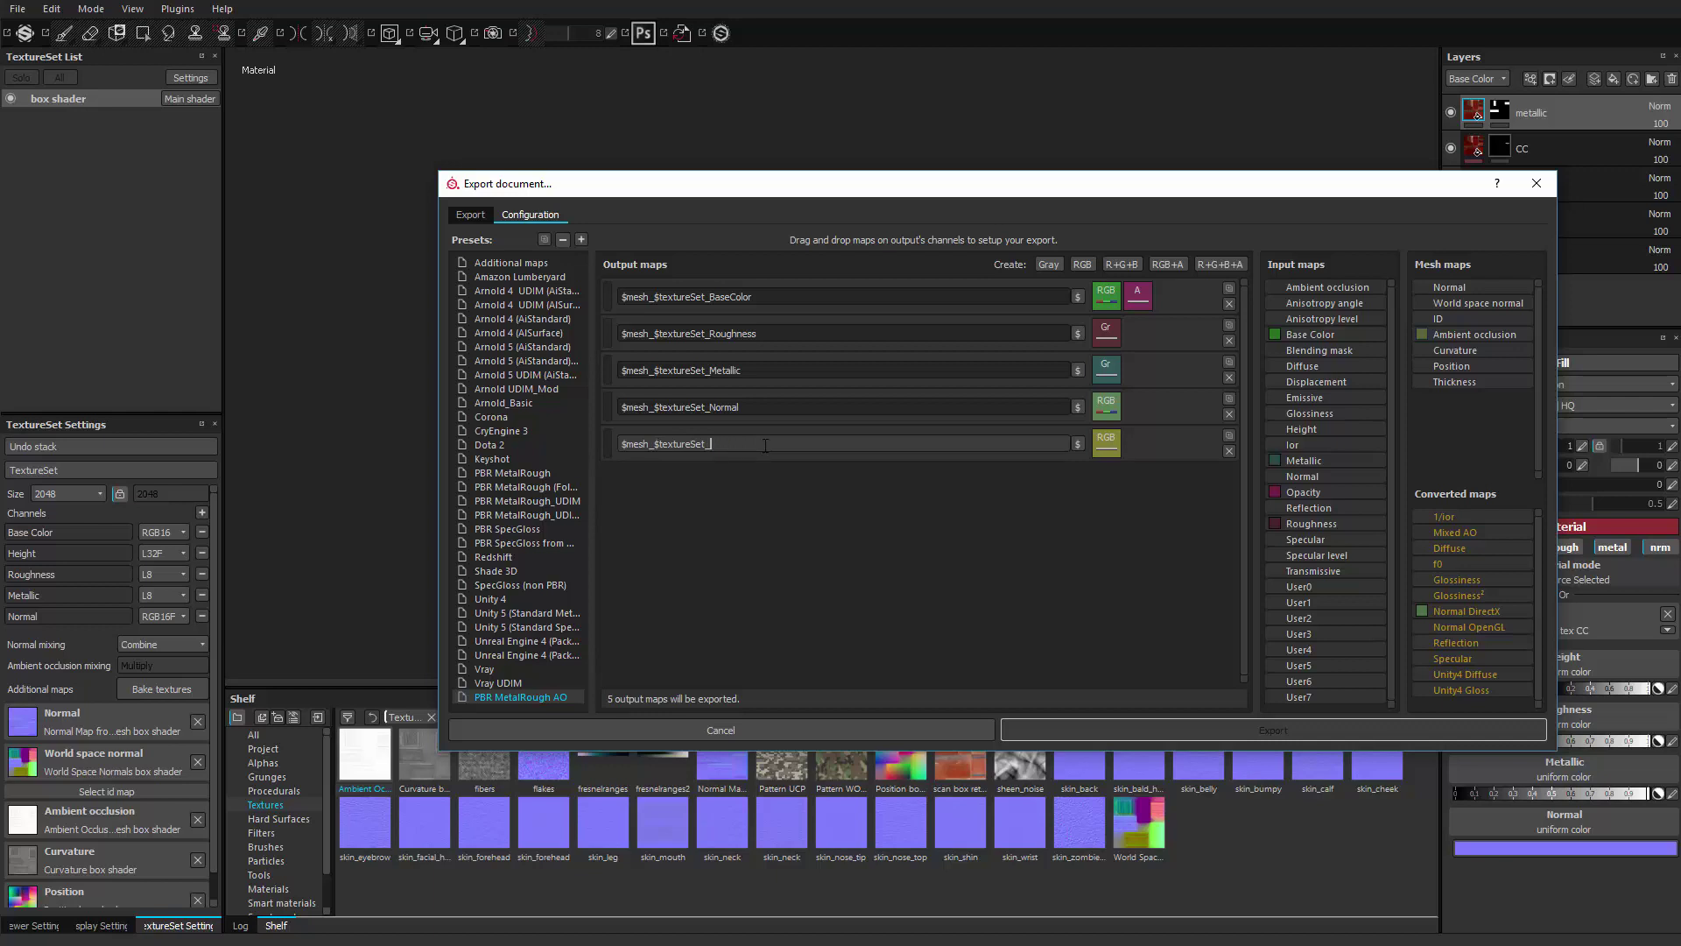
type("AO")
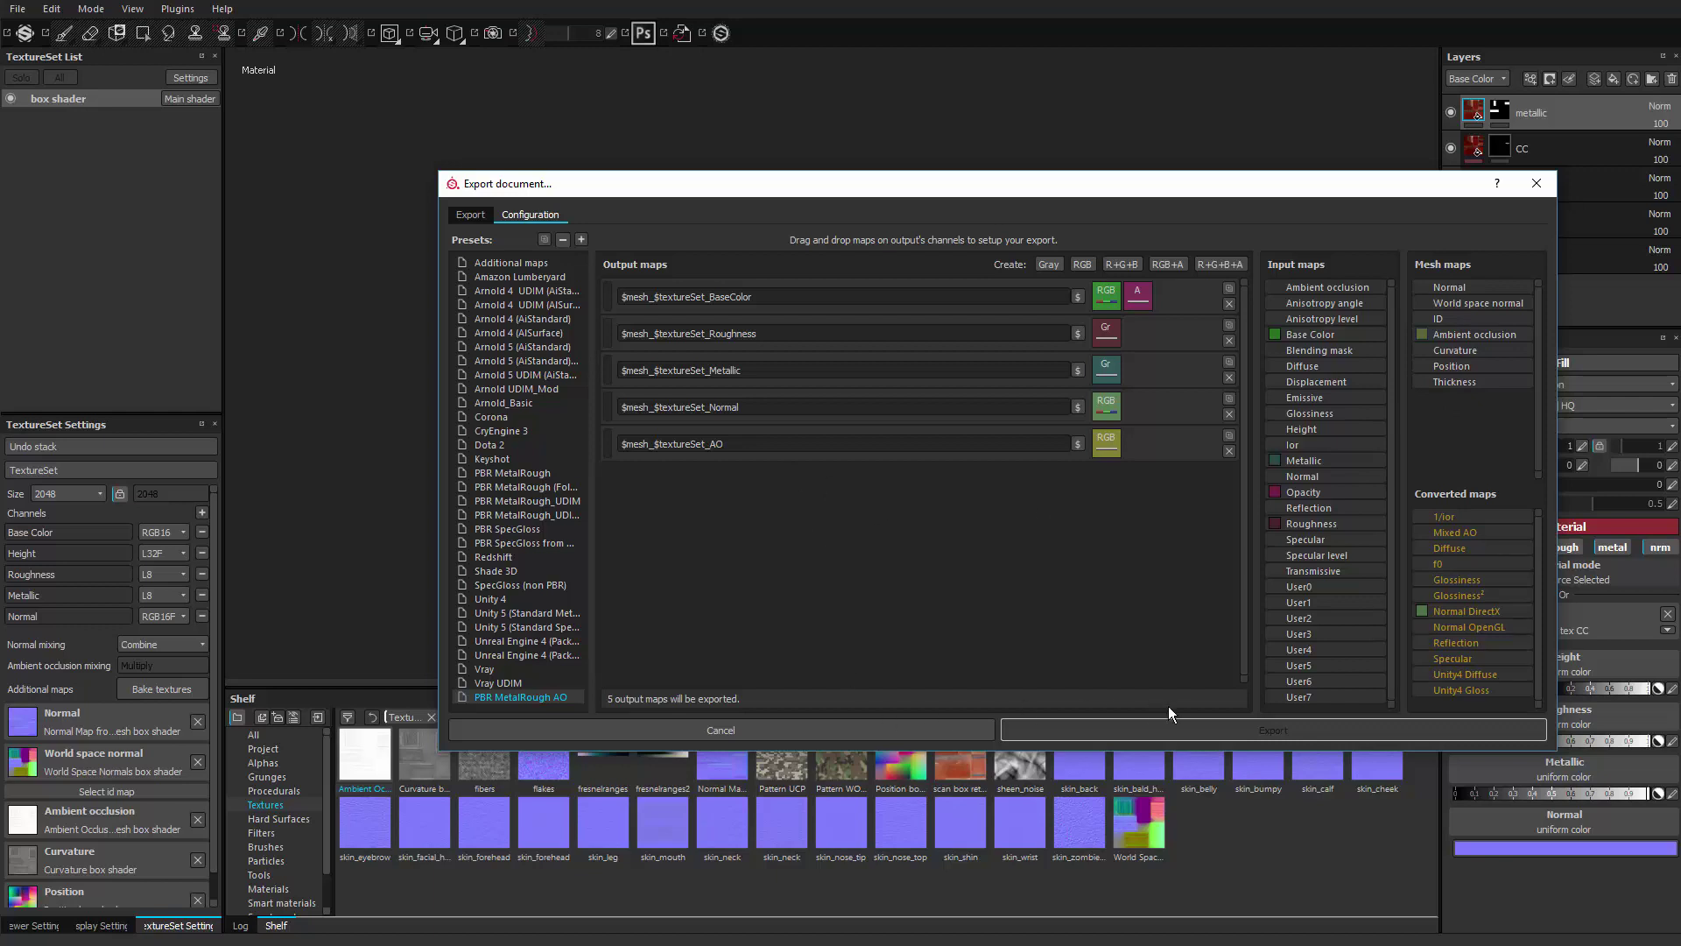
Select PBR MetalRough AO as the export config, listing five maps from BaseColor to AO.
left_click(465, 216)
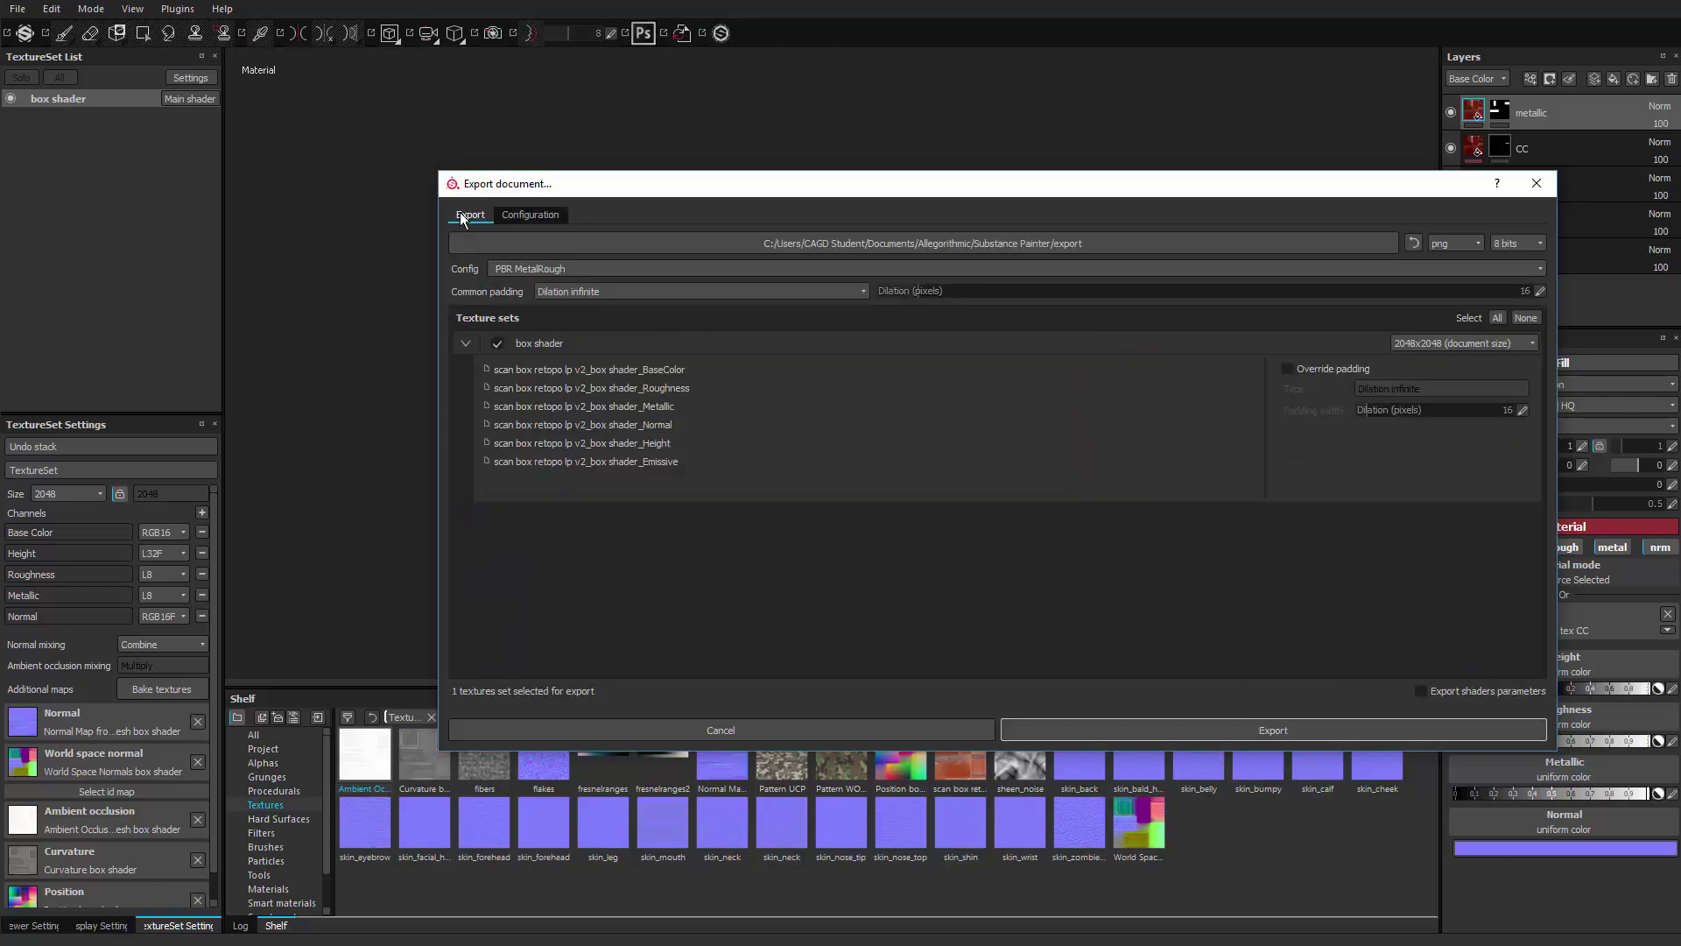
left_click(510, 270)
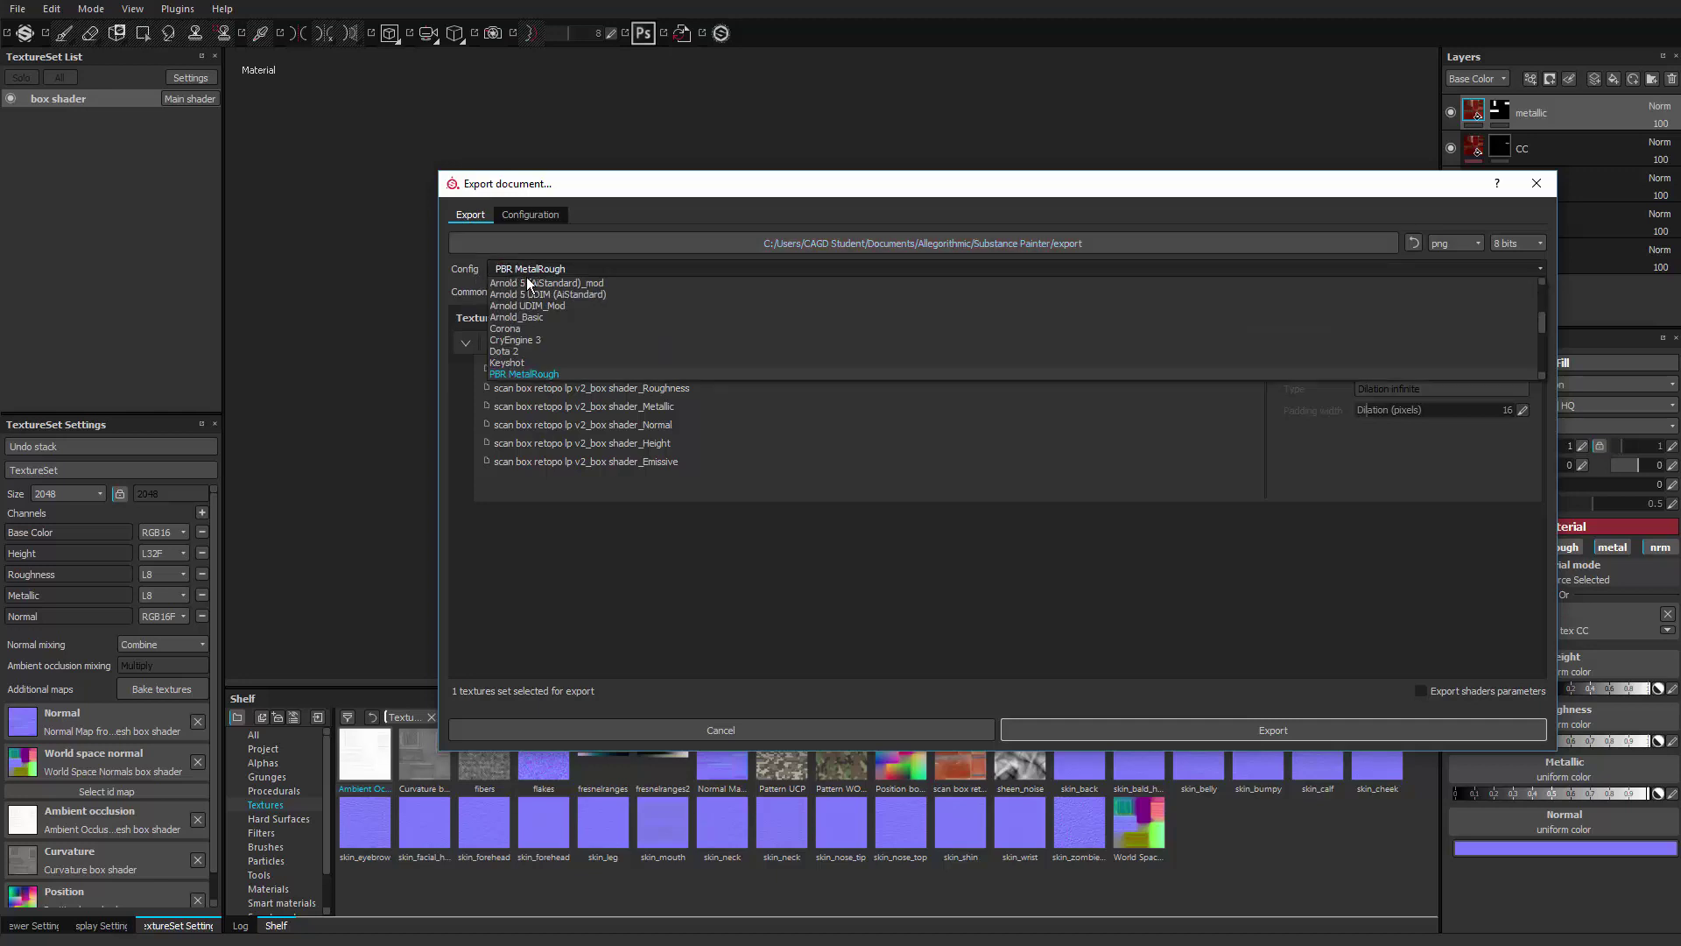
scroll(550, 318, "down", 5)
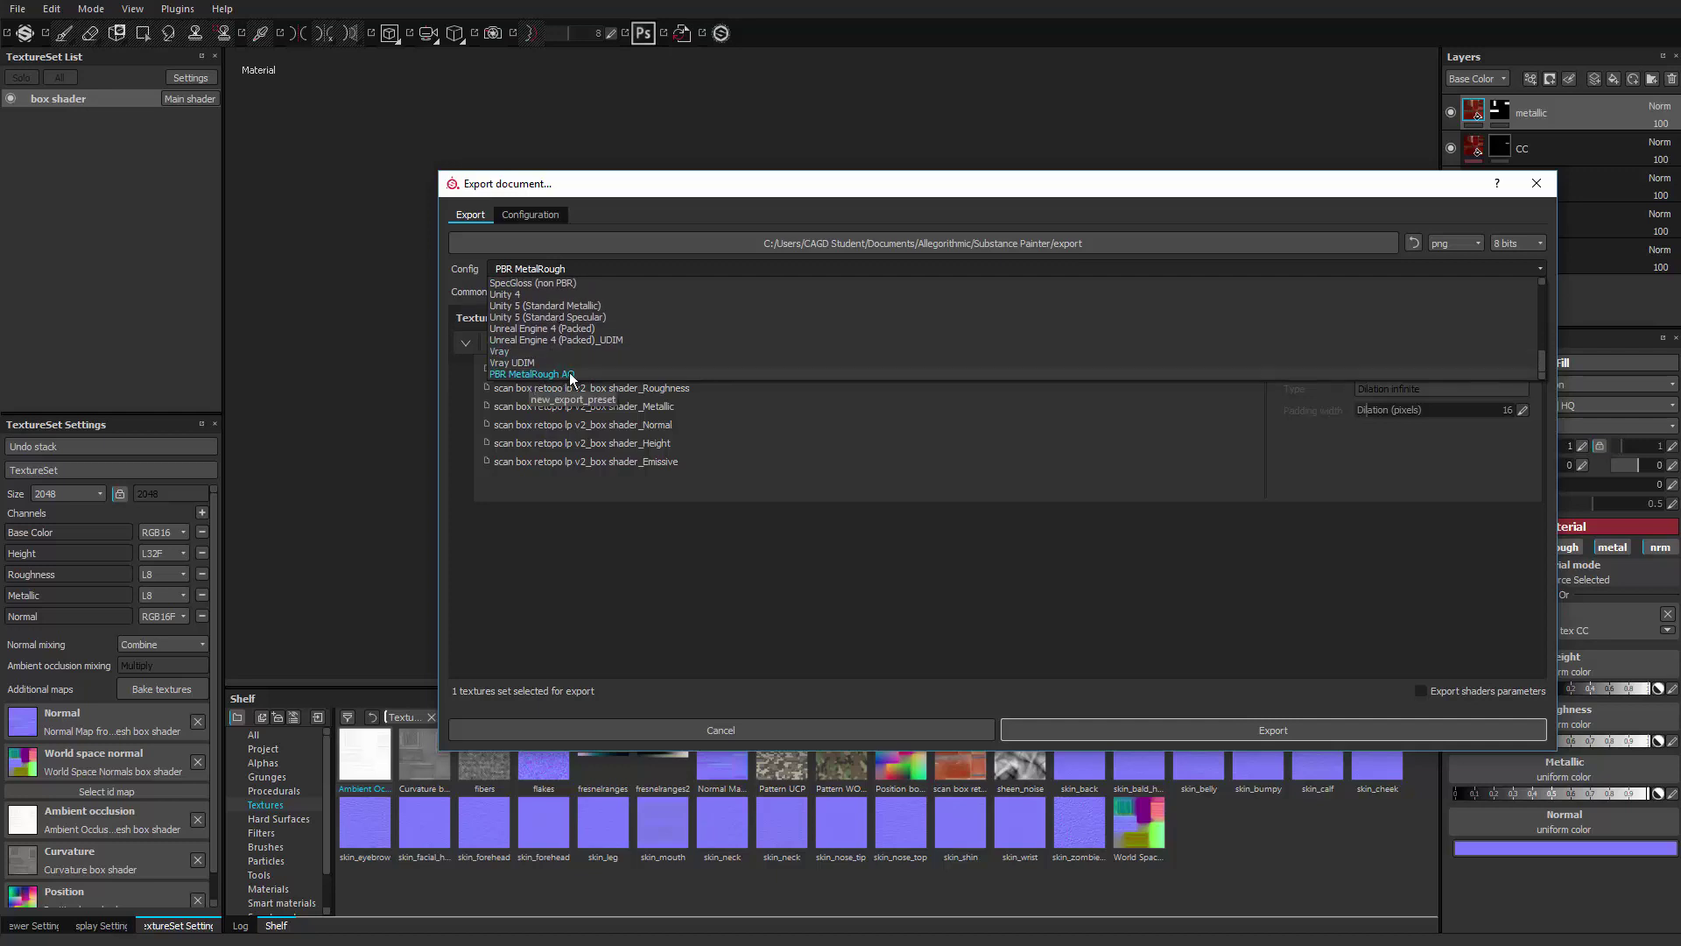
left_click(571, 375)
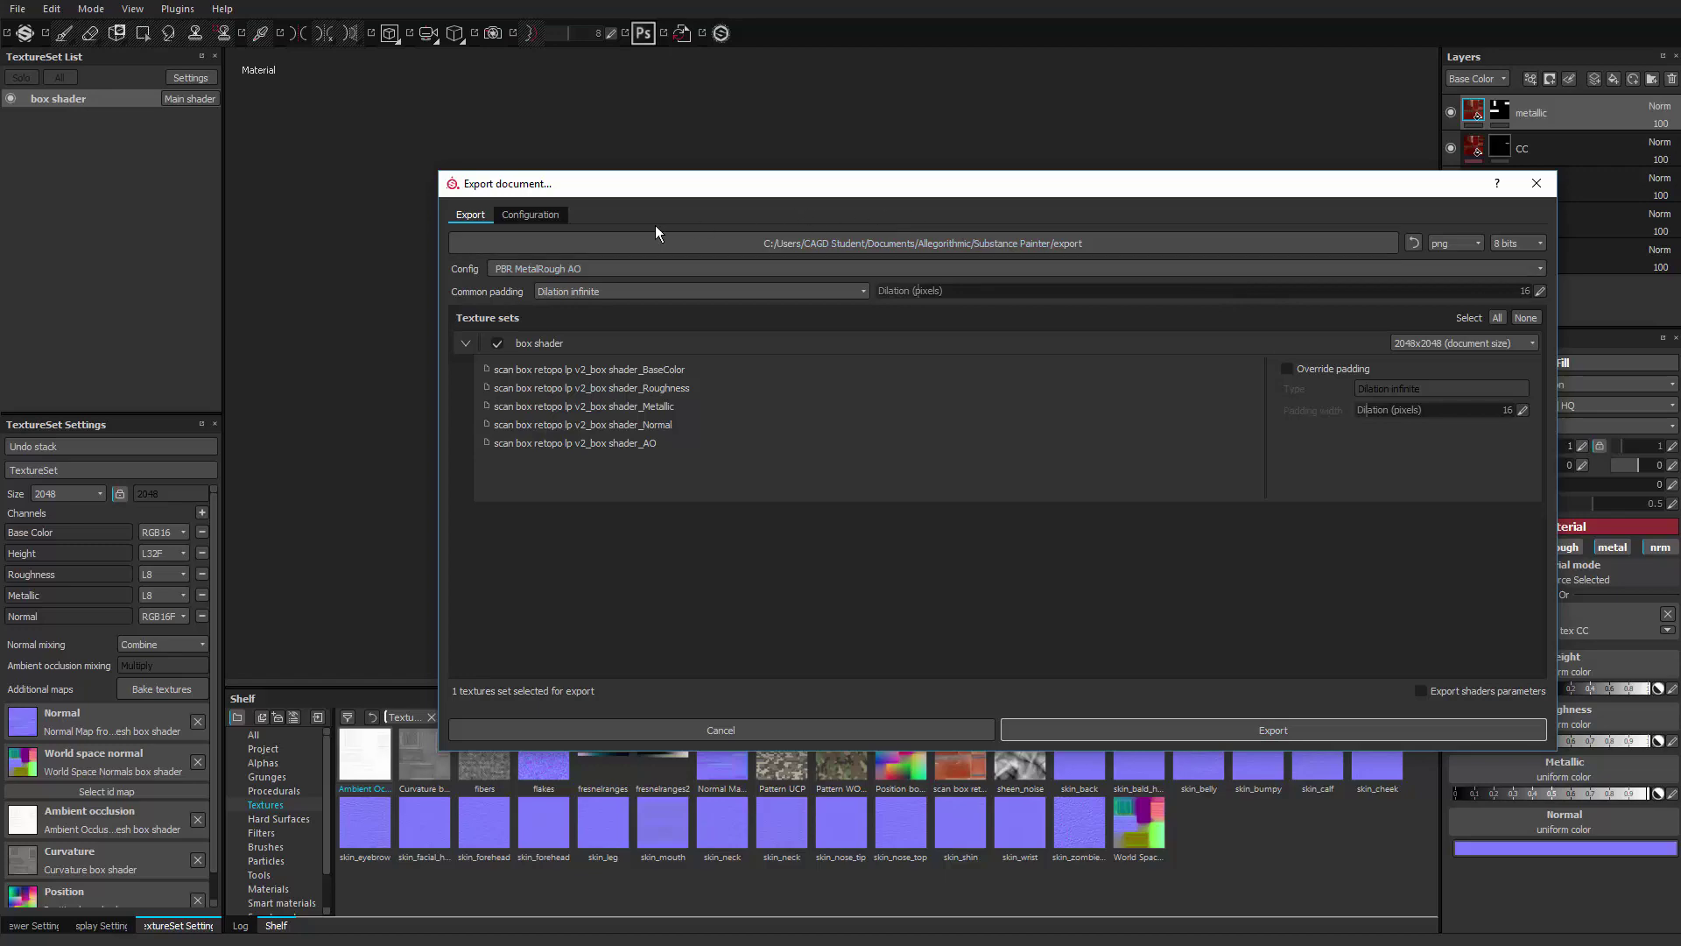
Set the export folder to Box scan\Demo\SP on the Desktop.
left_click(1210, 244)
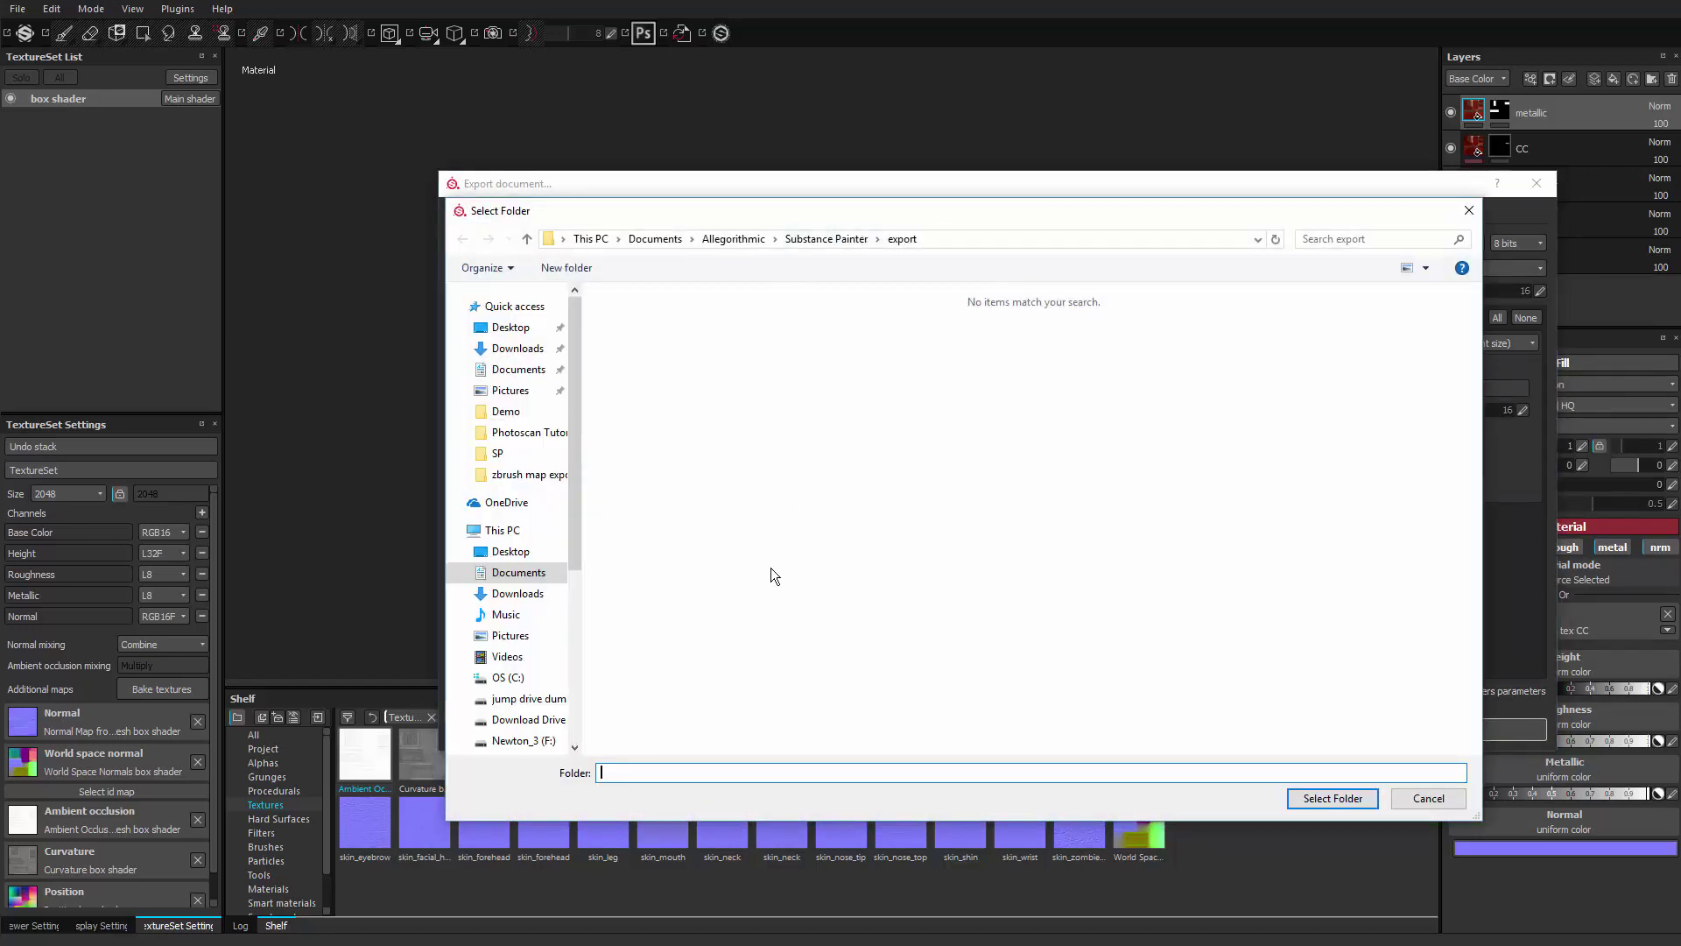
left_click(1033, 245)
type("C:\\Users\\CAGD Student\\Desktop\\Box scan\\Demo\\SP")
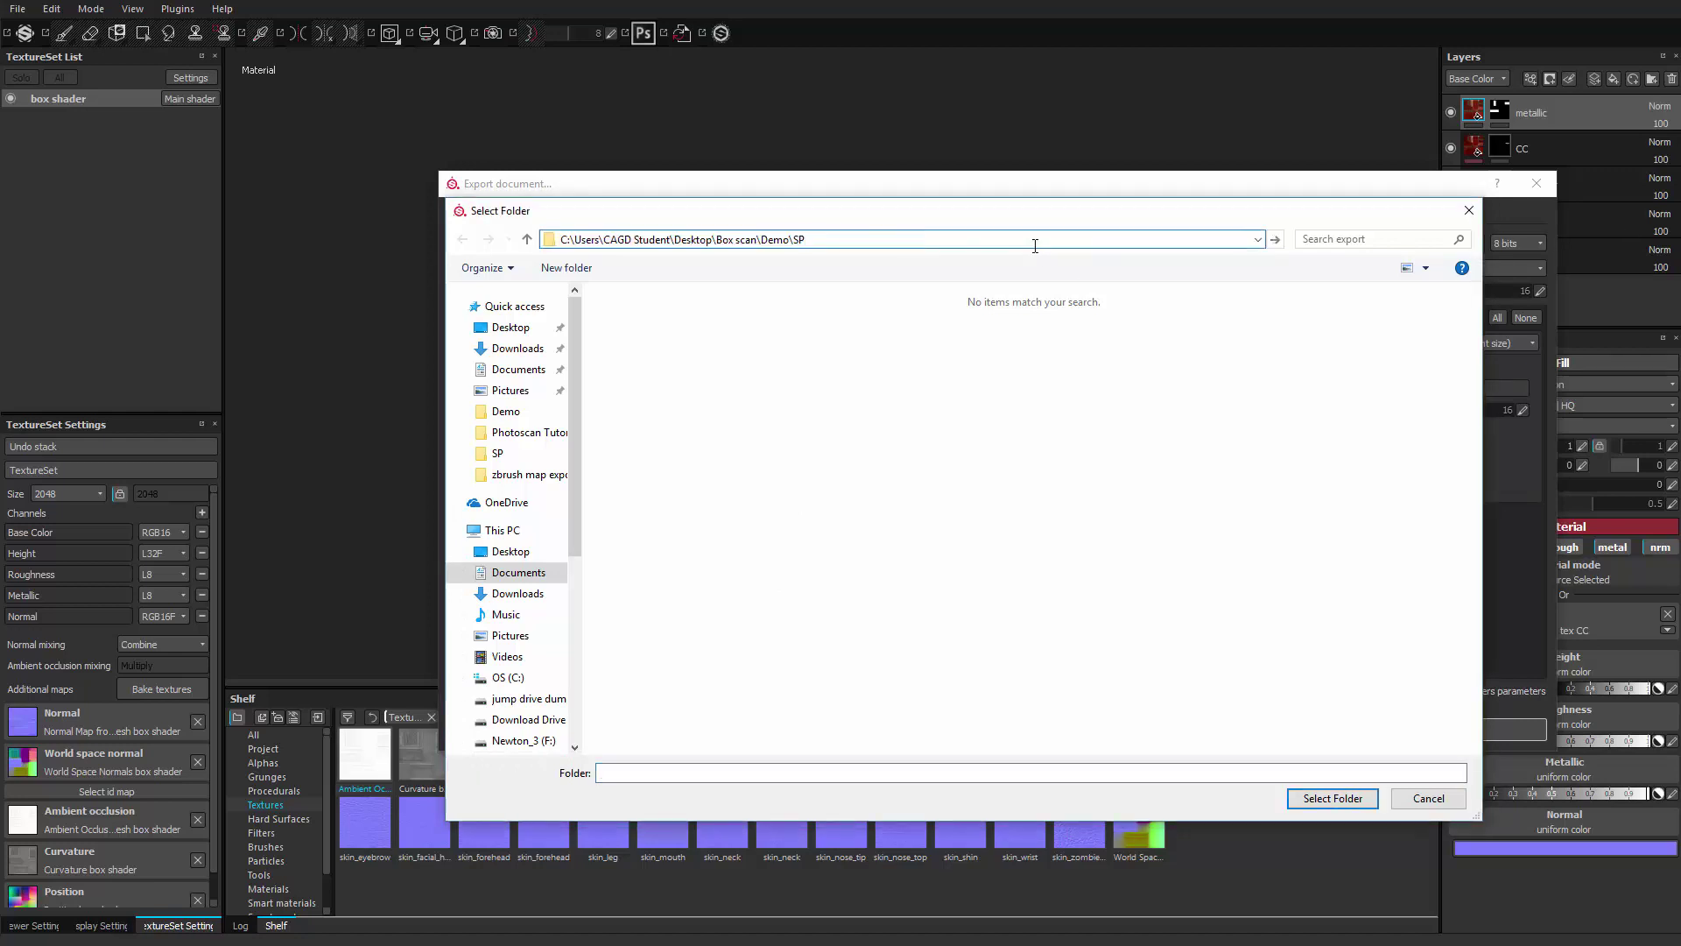
key("Return")
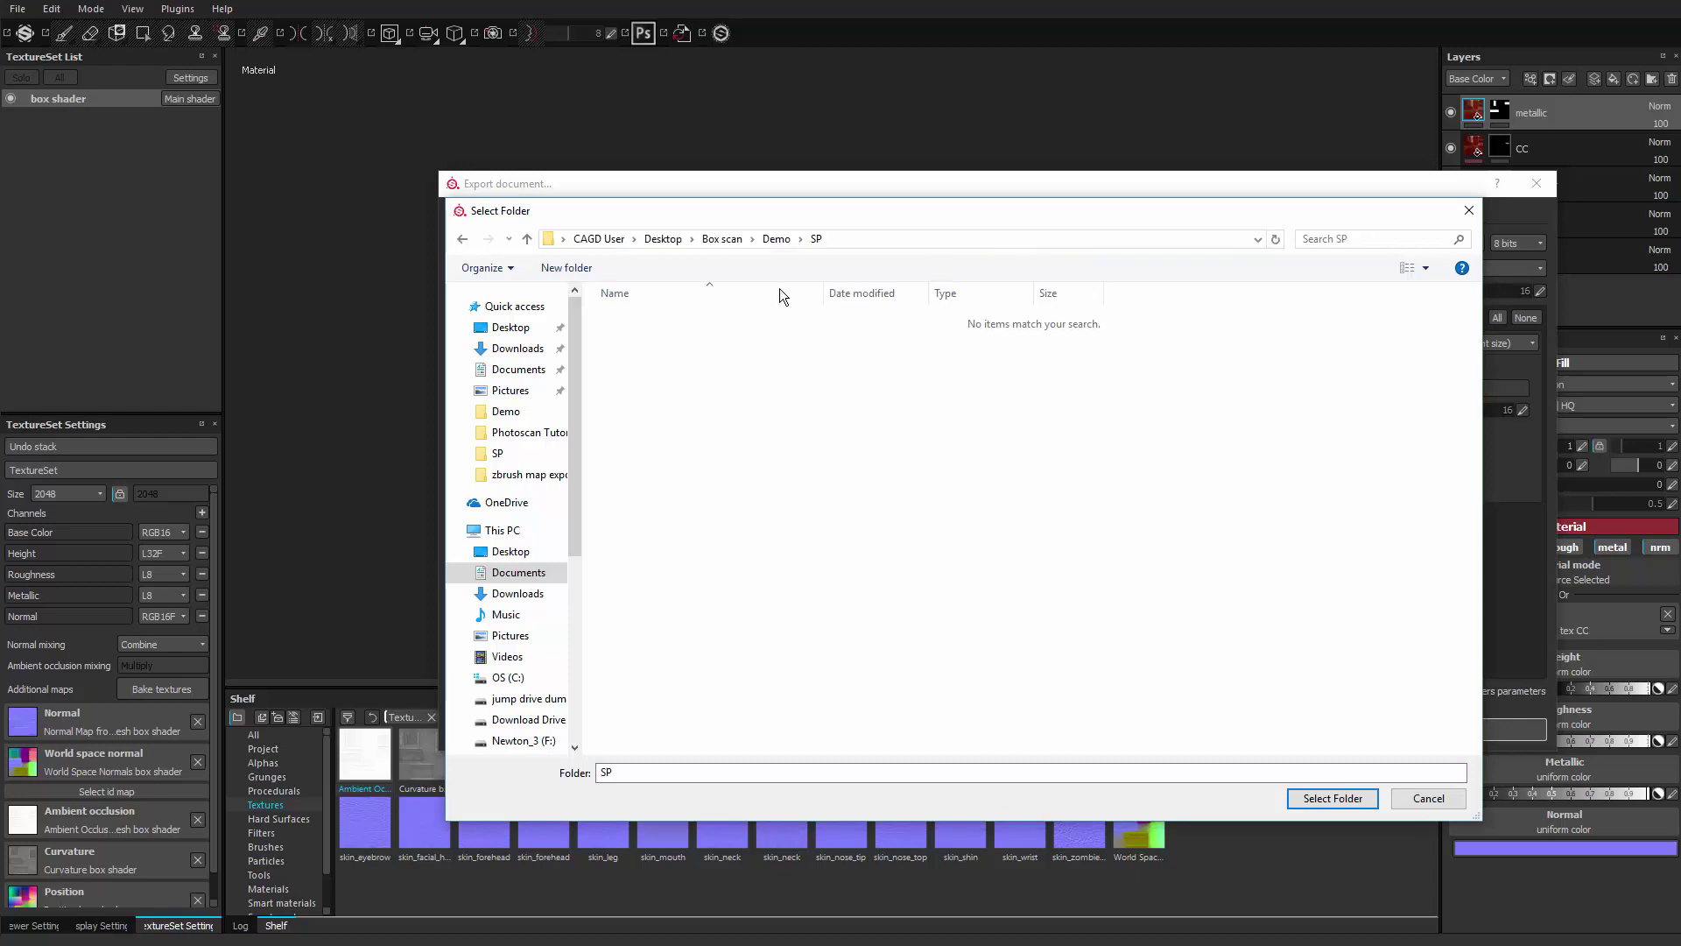
left_click(1329, 798)
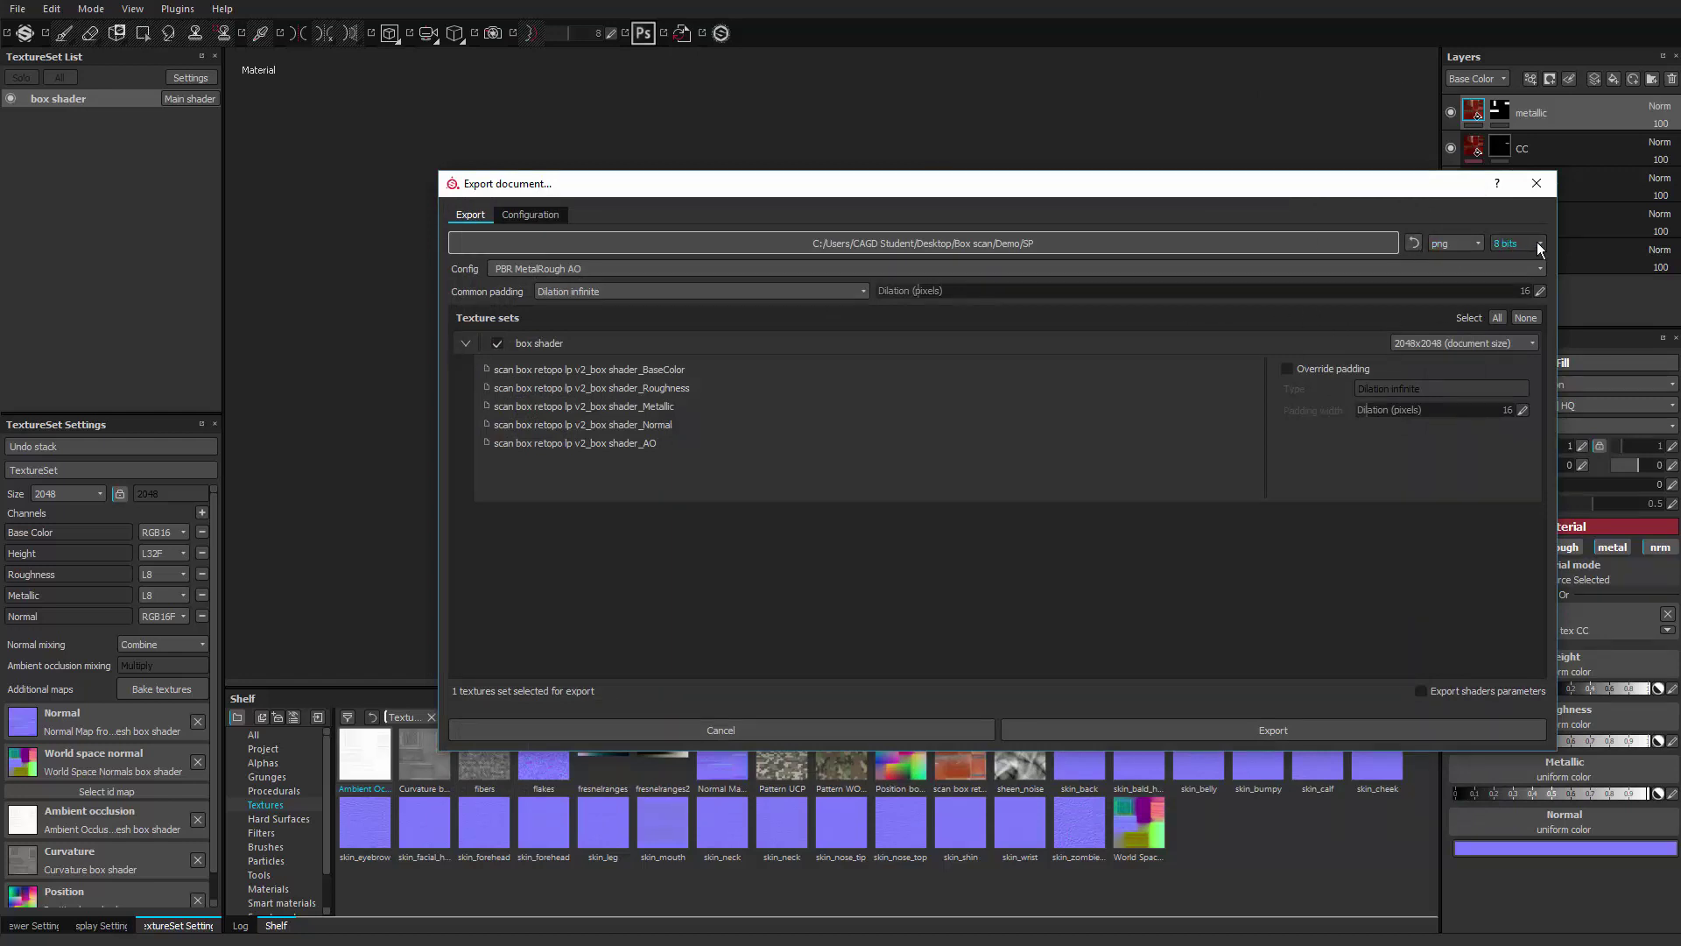
Export the five box shader texture maps.
left_click(1212, 726)
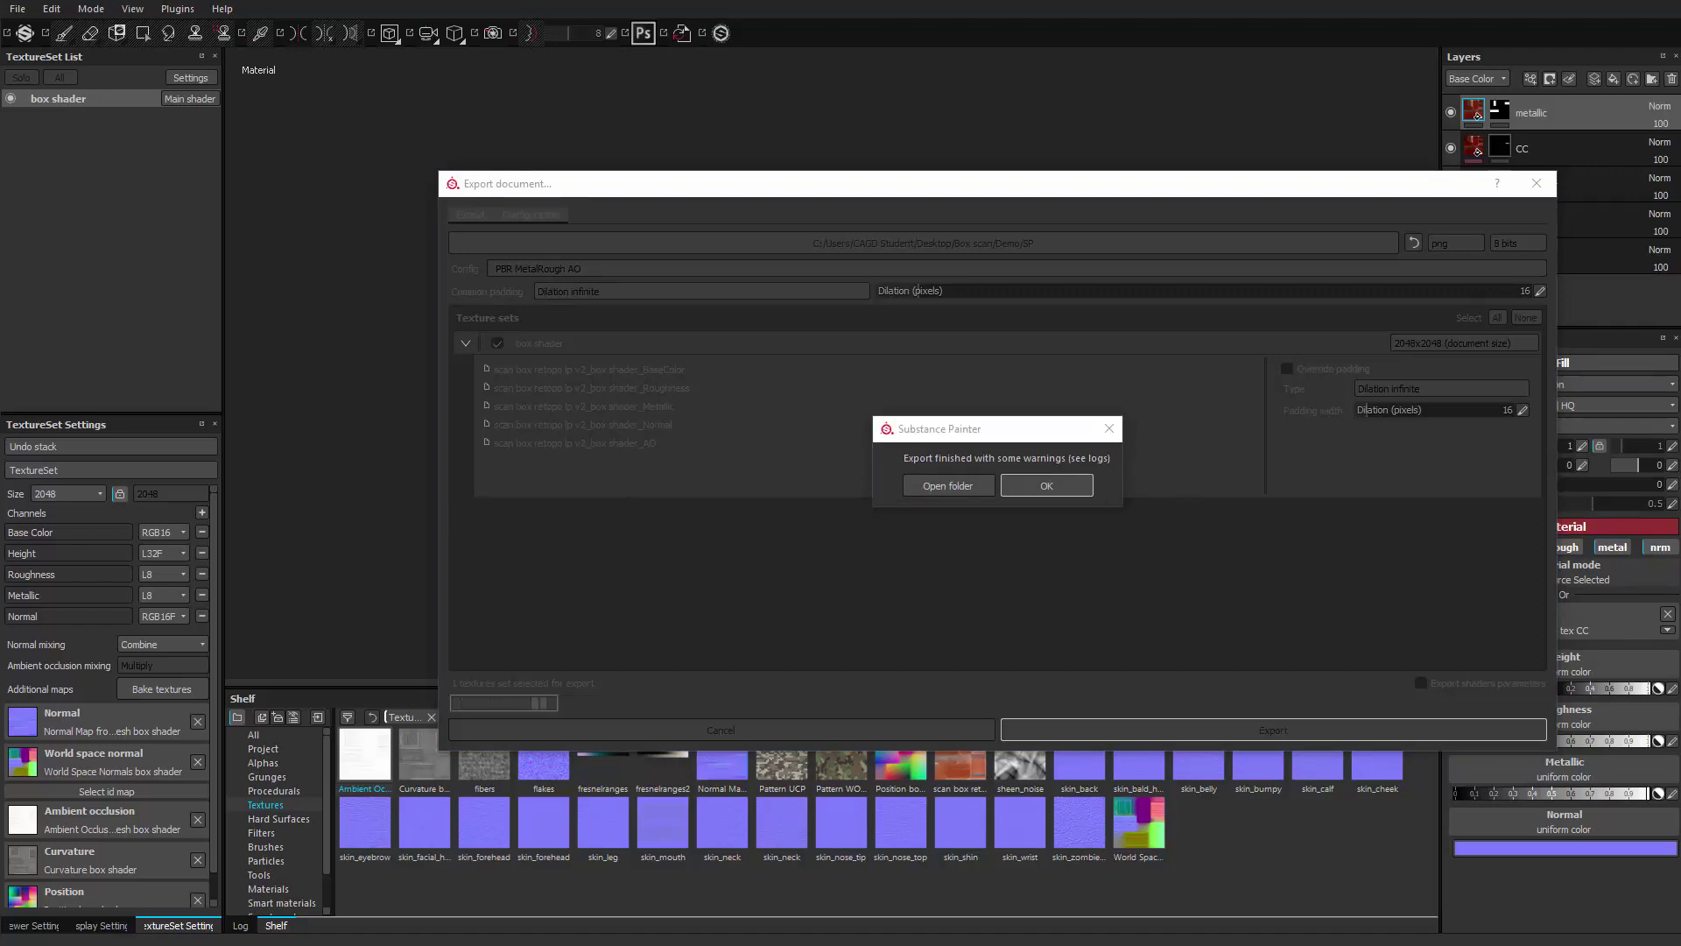
key("alt+Tab")
left_click_drag(800, 102, 740, 67)
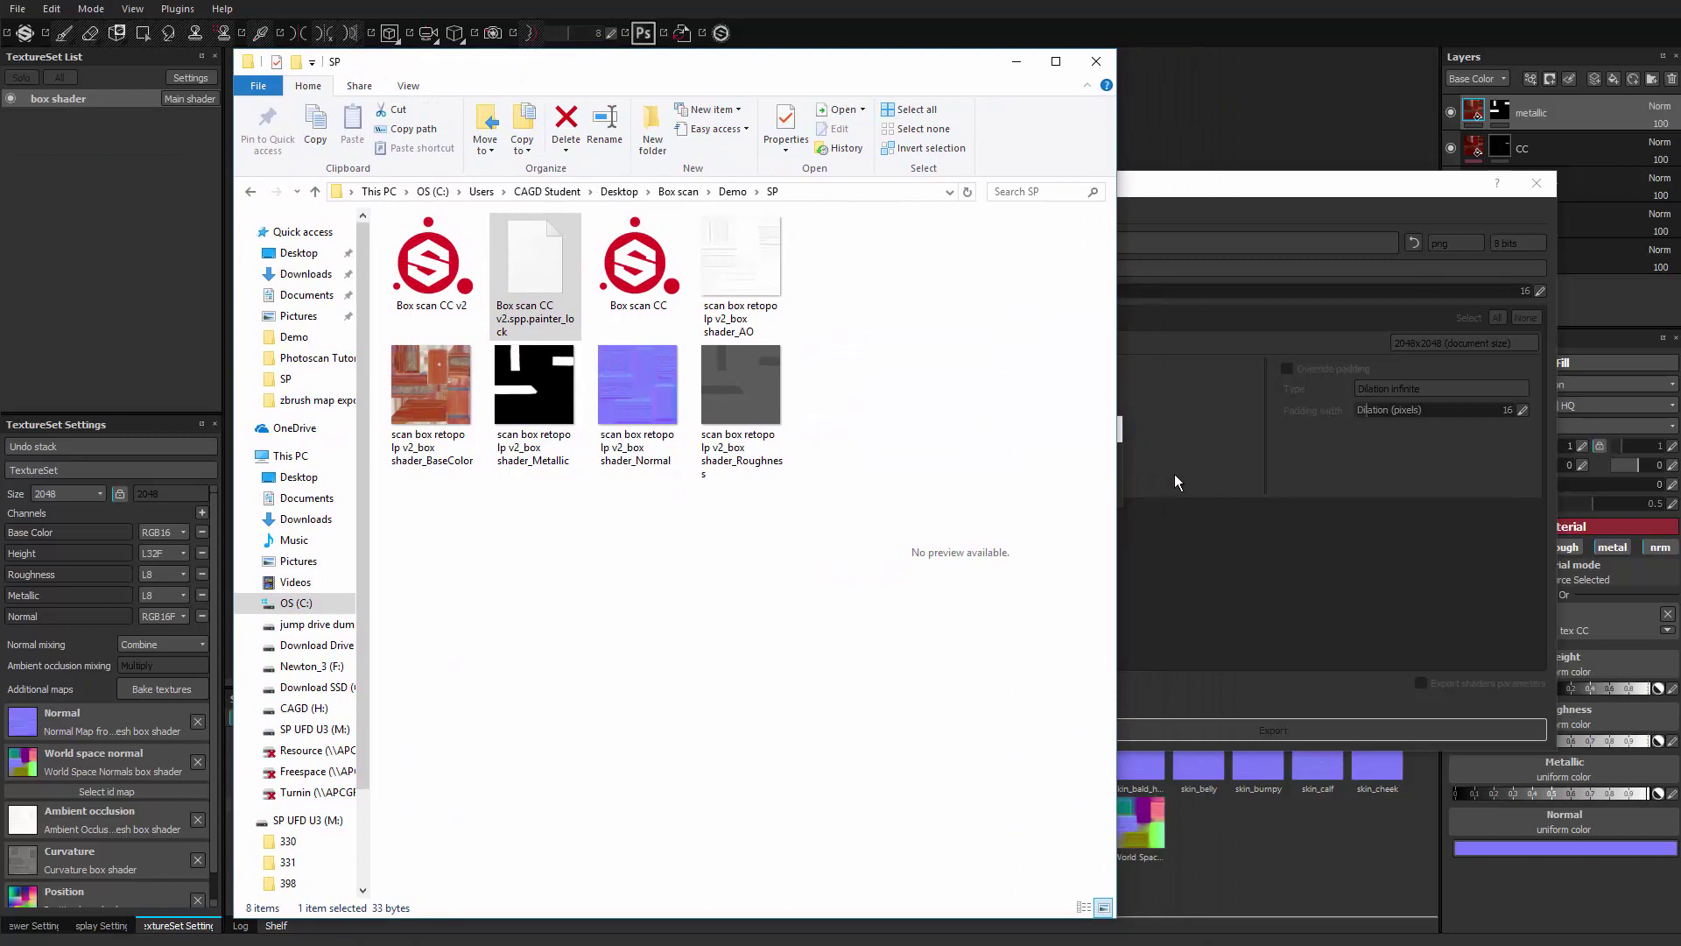
Open scan box retopo lp v2_box shader_AO.png from the SP folder in Photos.
left_click(1176, 482)
left_click(1048, 486)
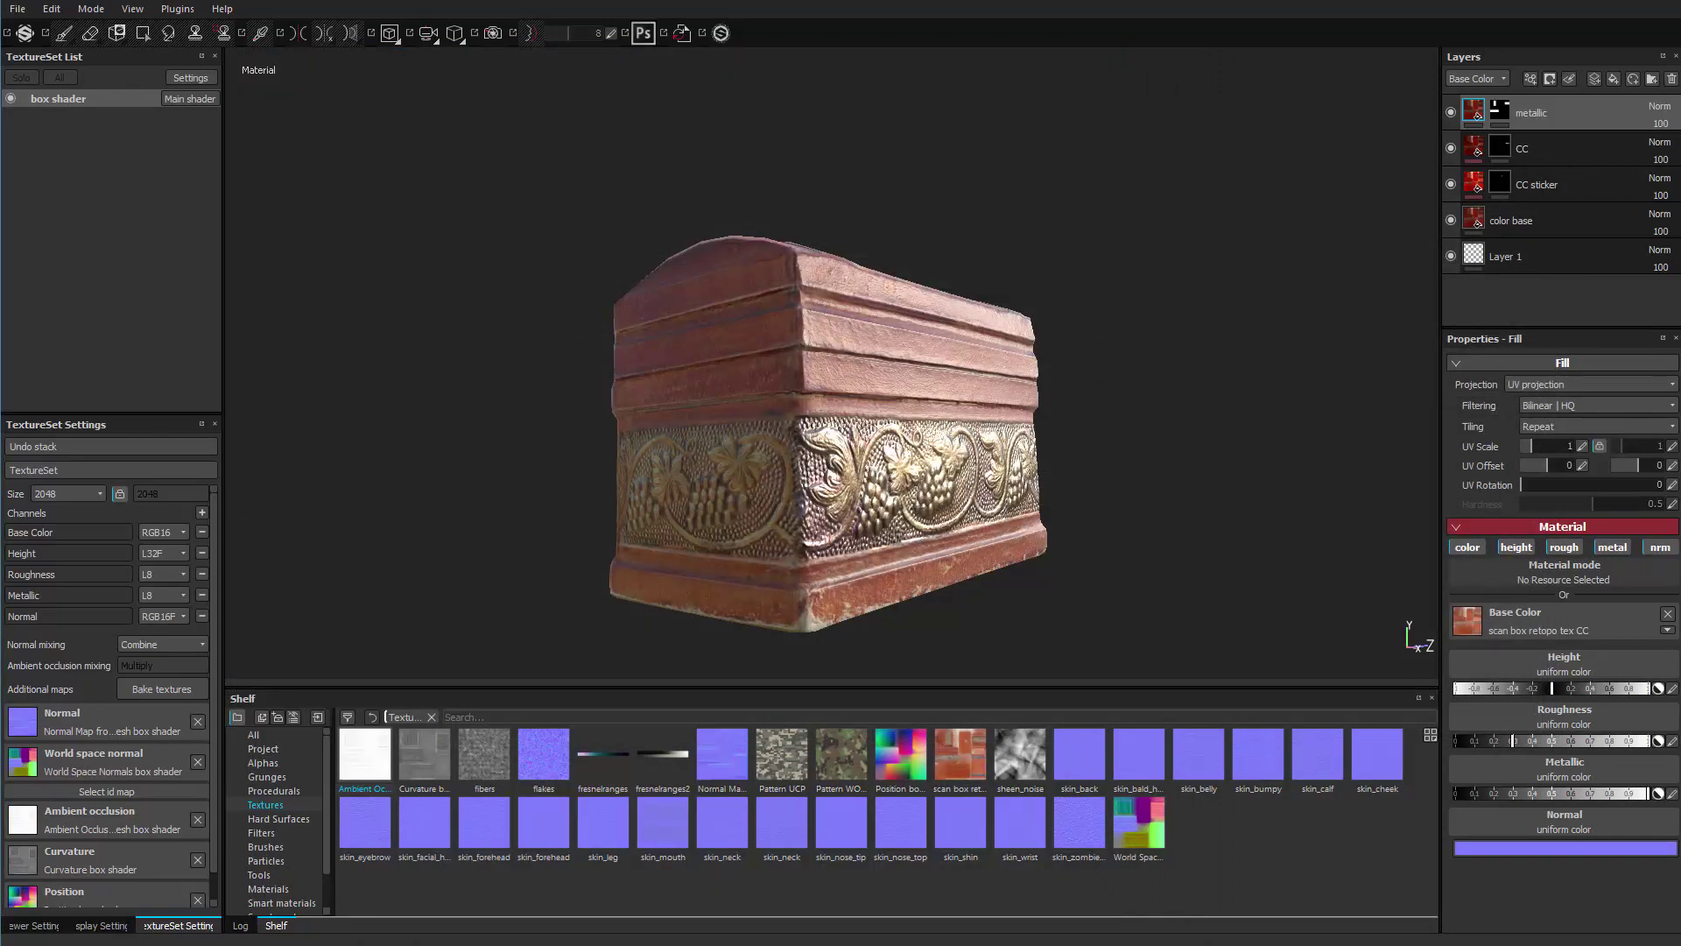
key("alt+Tab")
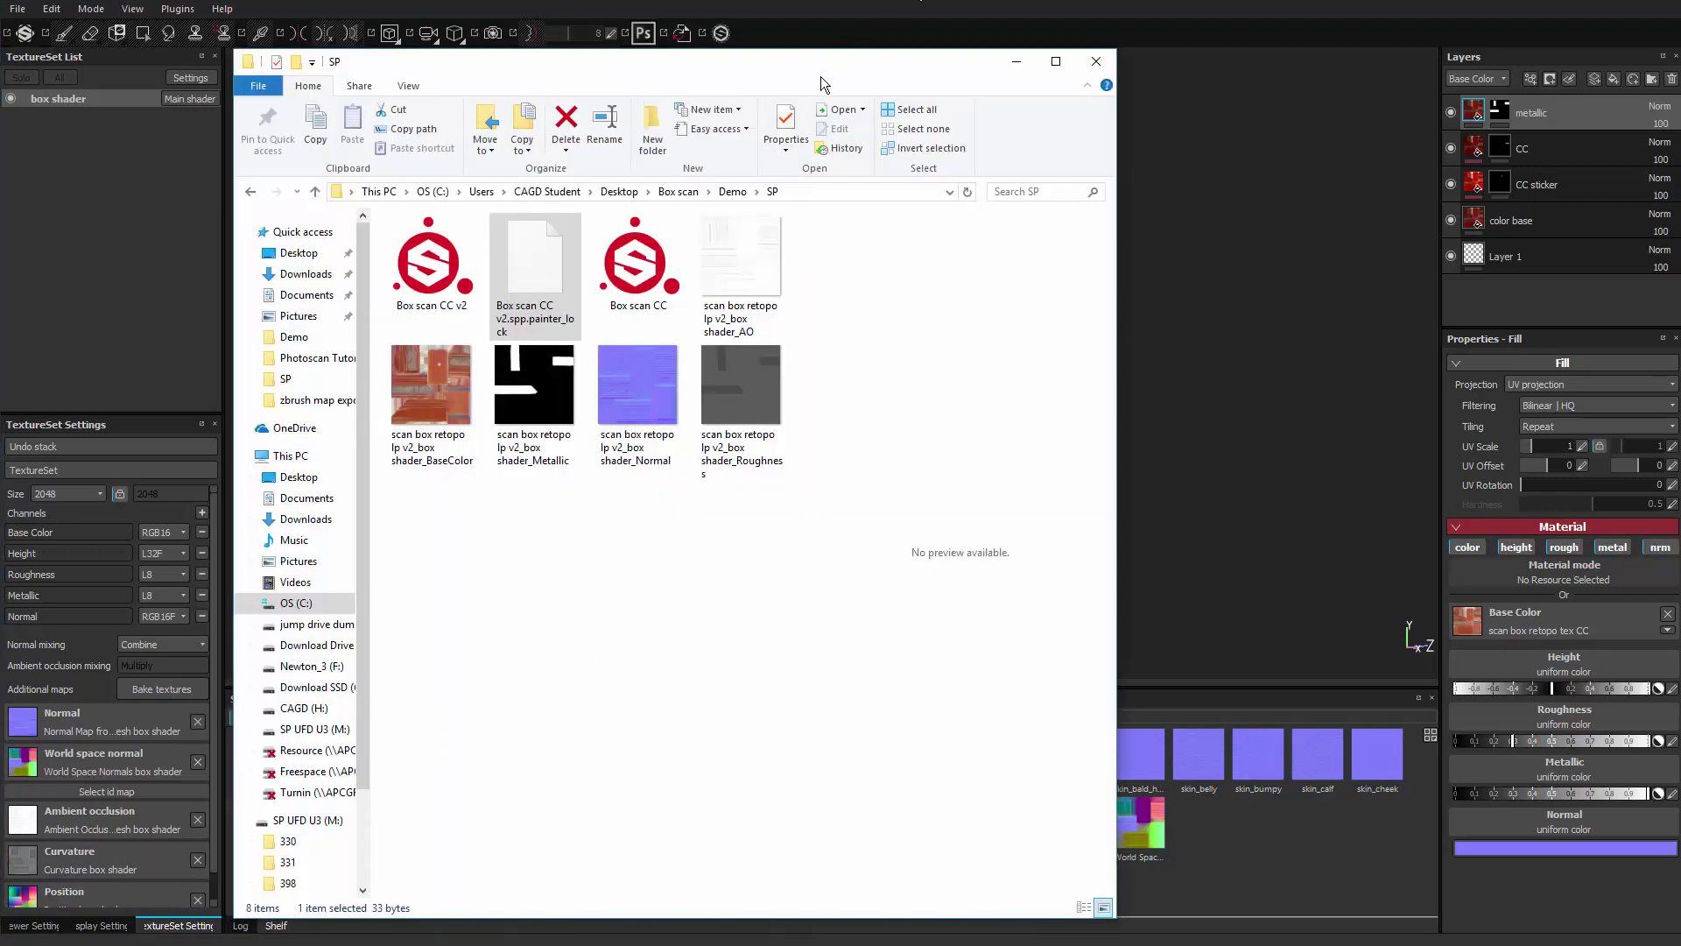
left_click_drag(870, 70, 1074, 46)
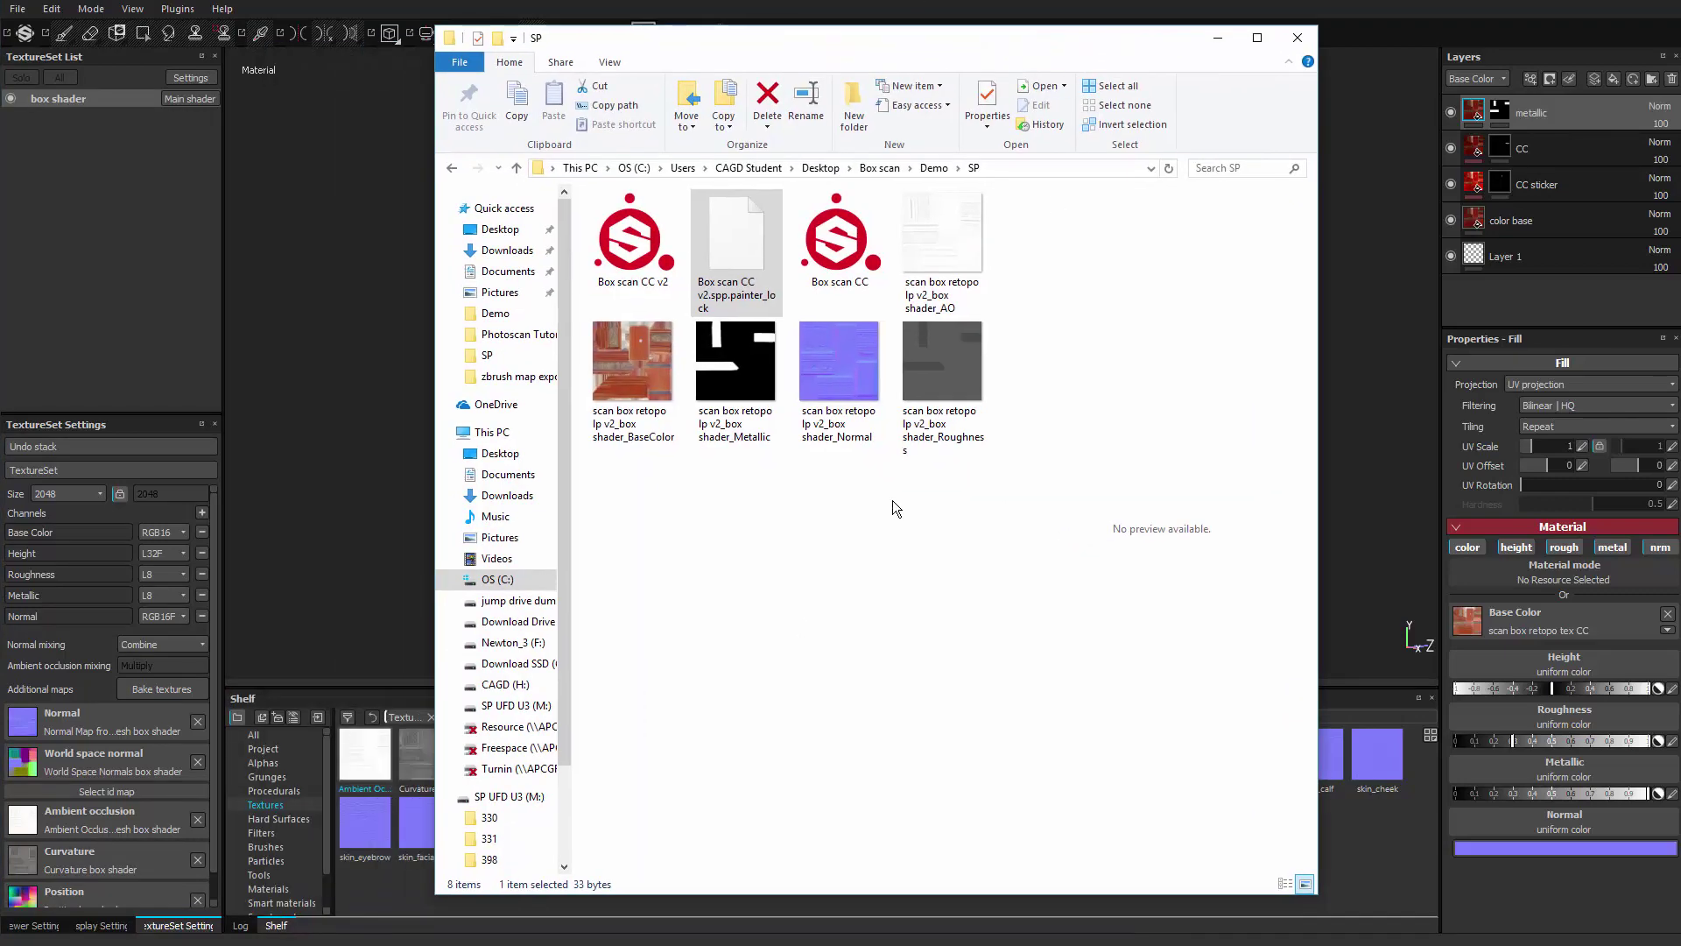
double_click(964, 256)
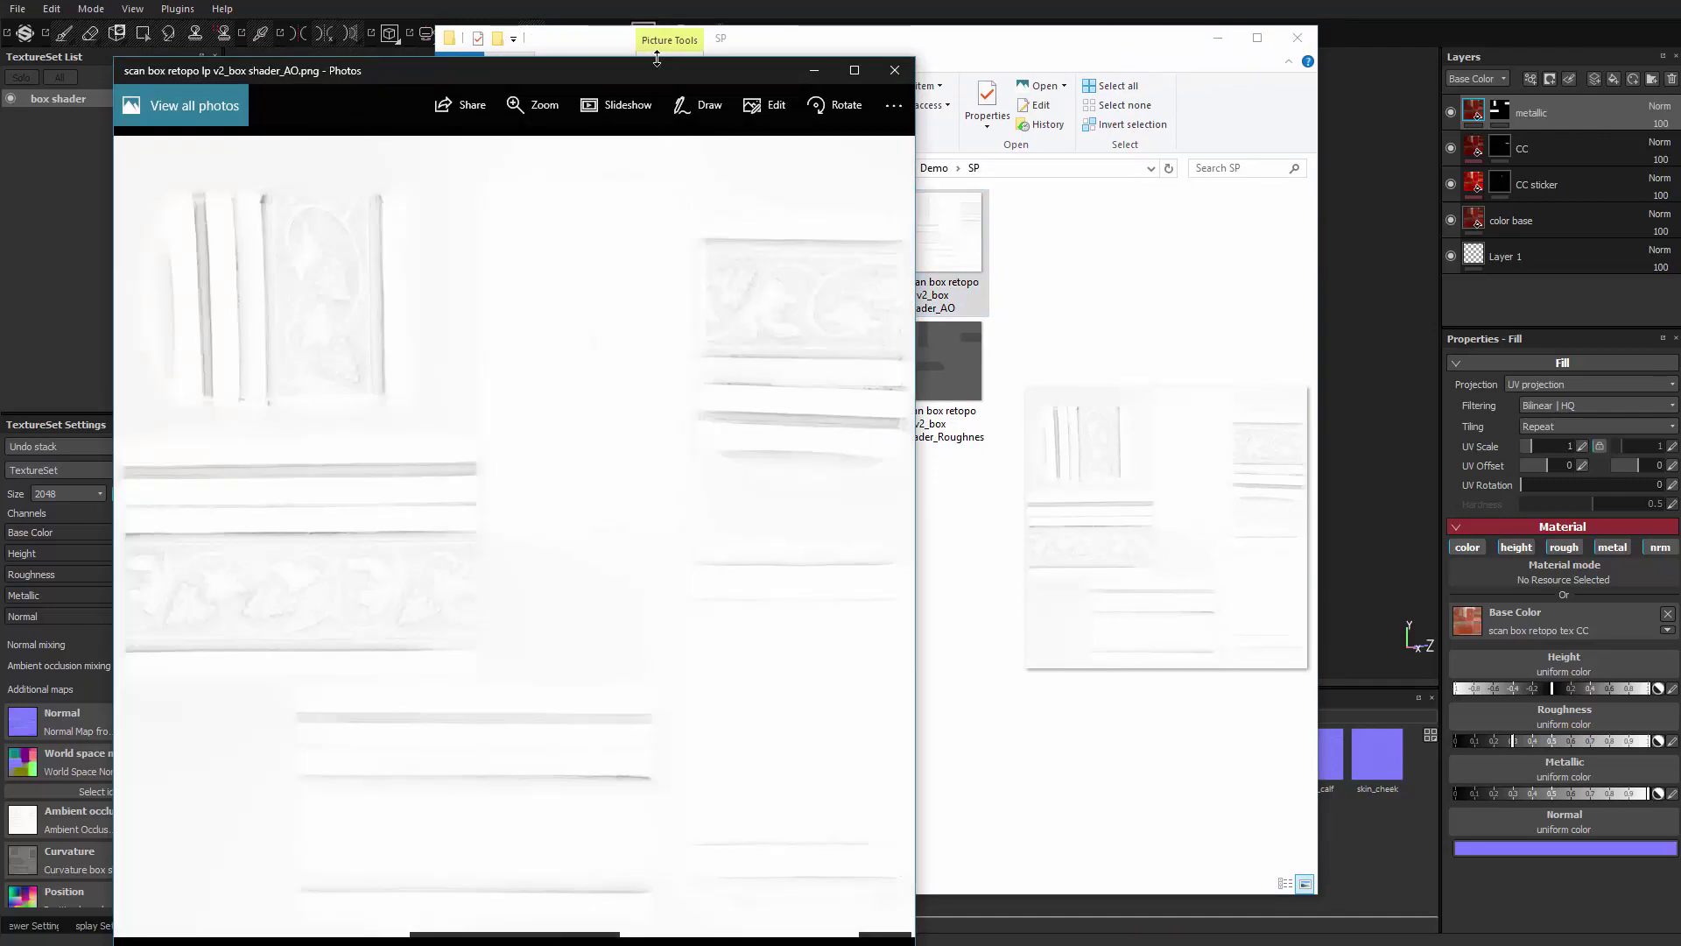
Page through the BaseColor, Metallic, Normal and Roughness maps in Photos, then close it.
left_click_drag(657, 58, 800, 3)
left_click(740, 896)
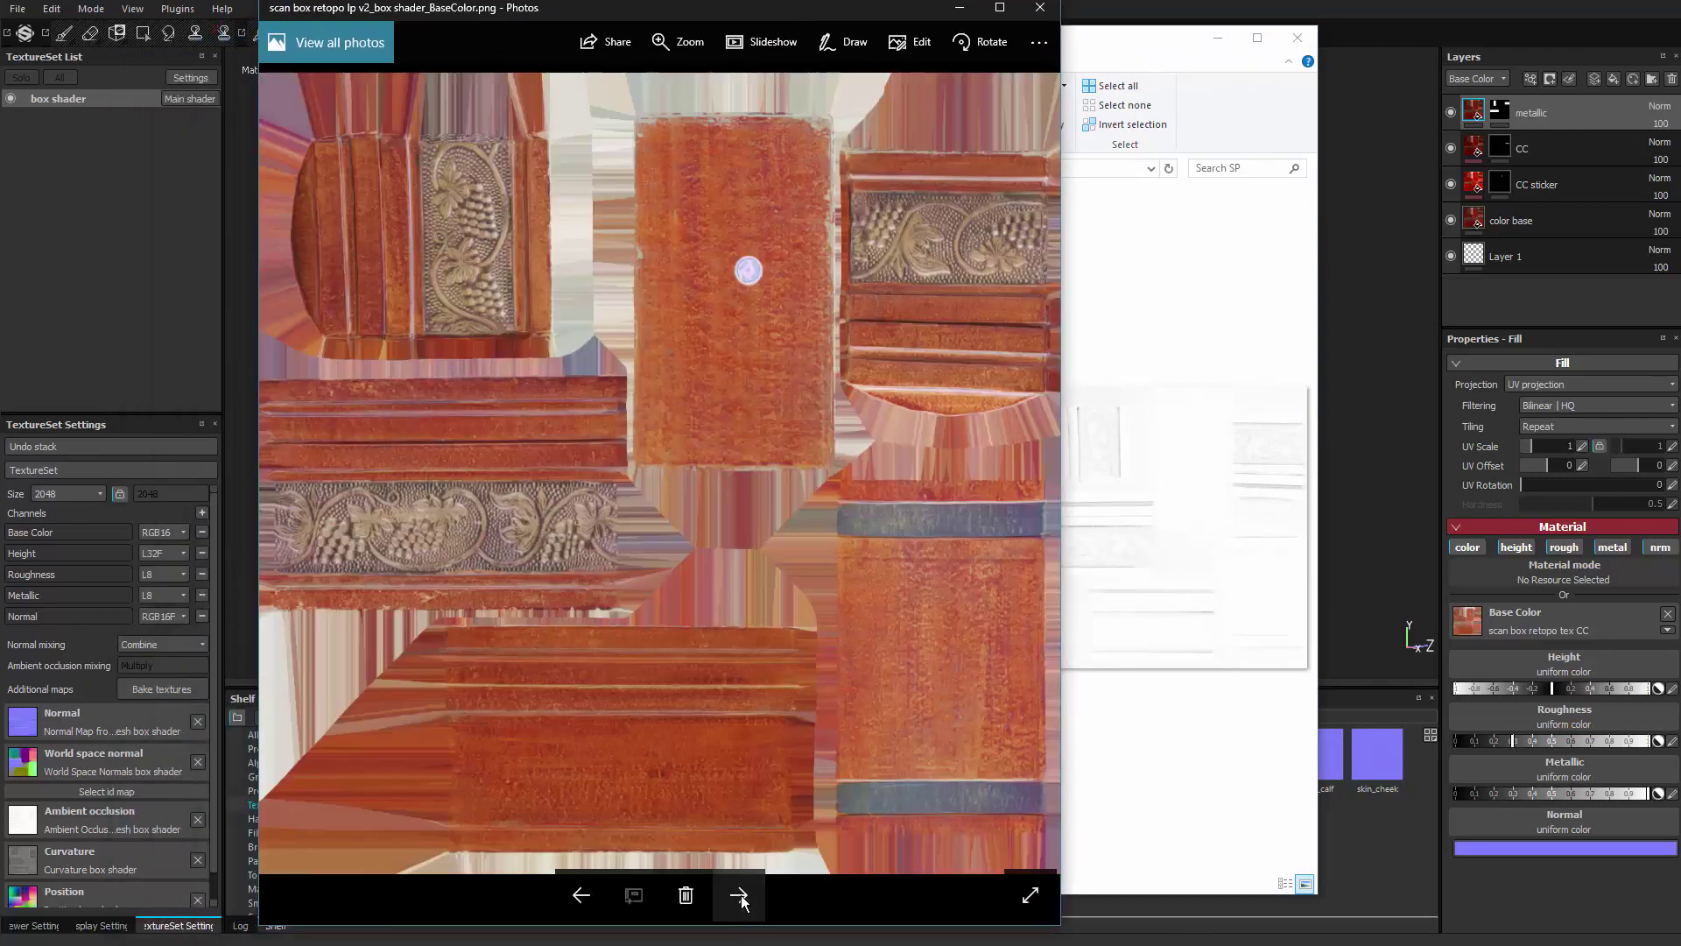
left_click(741, 897)
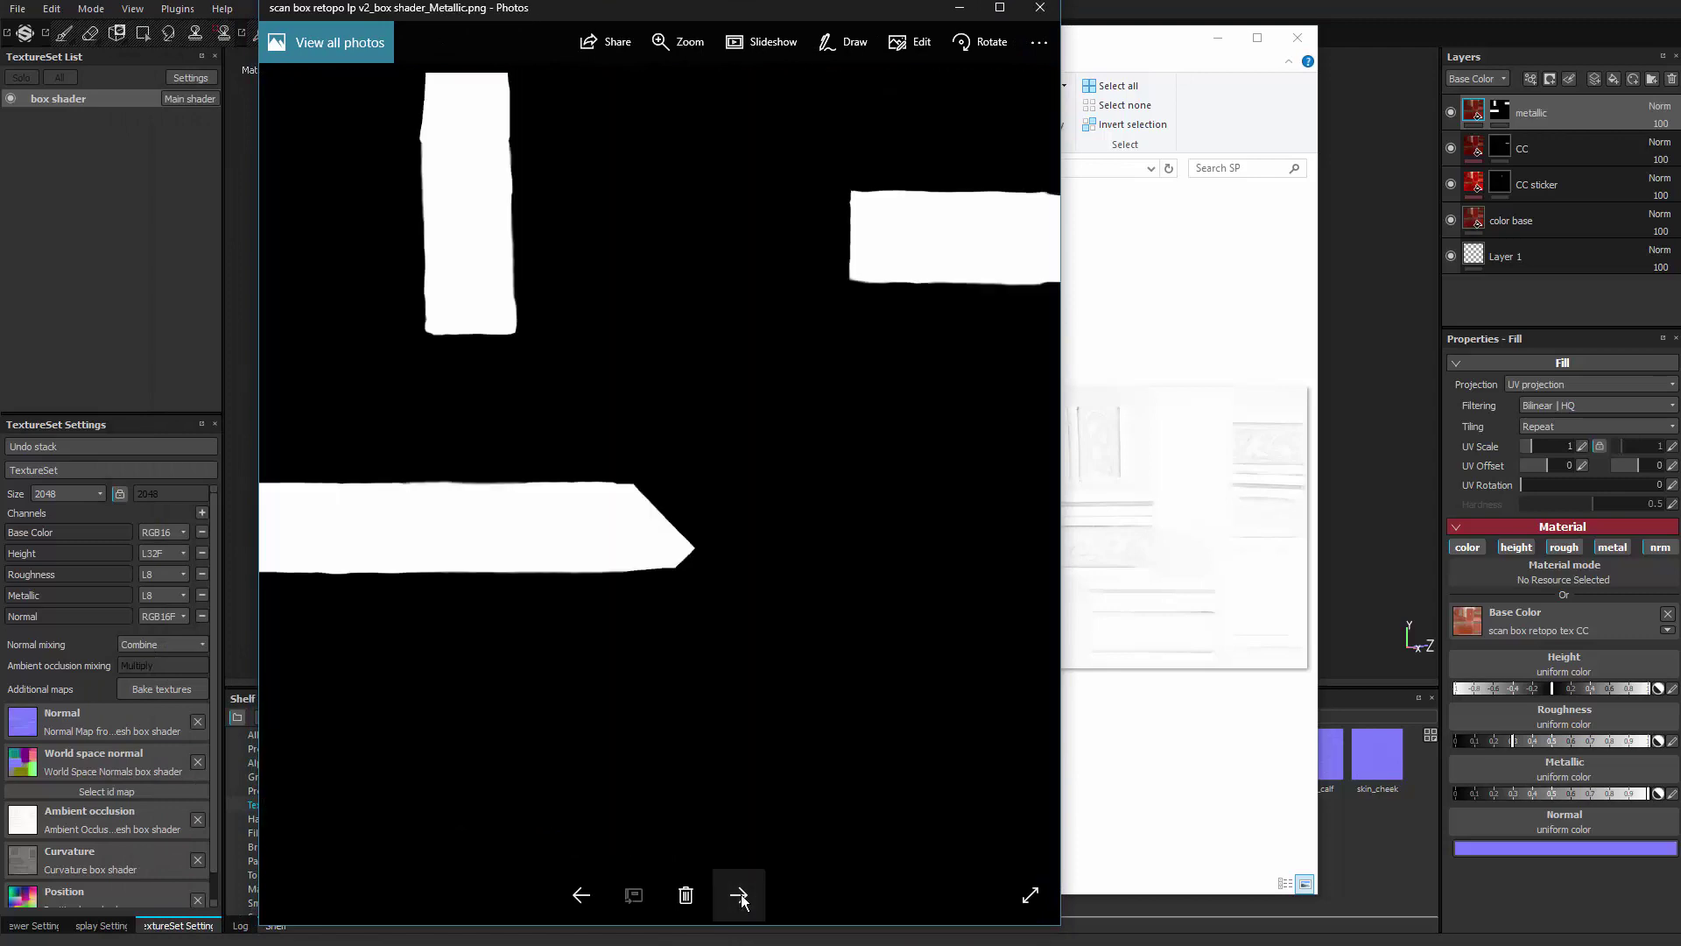
left_click(740, 897)
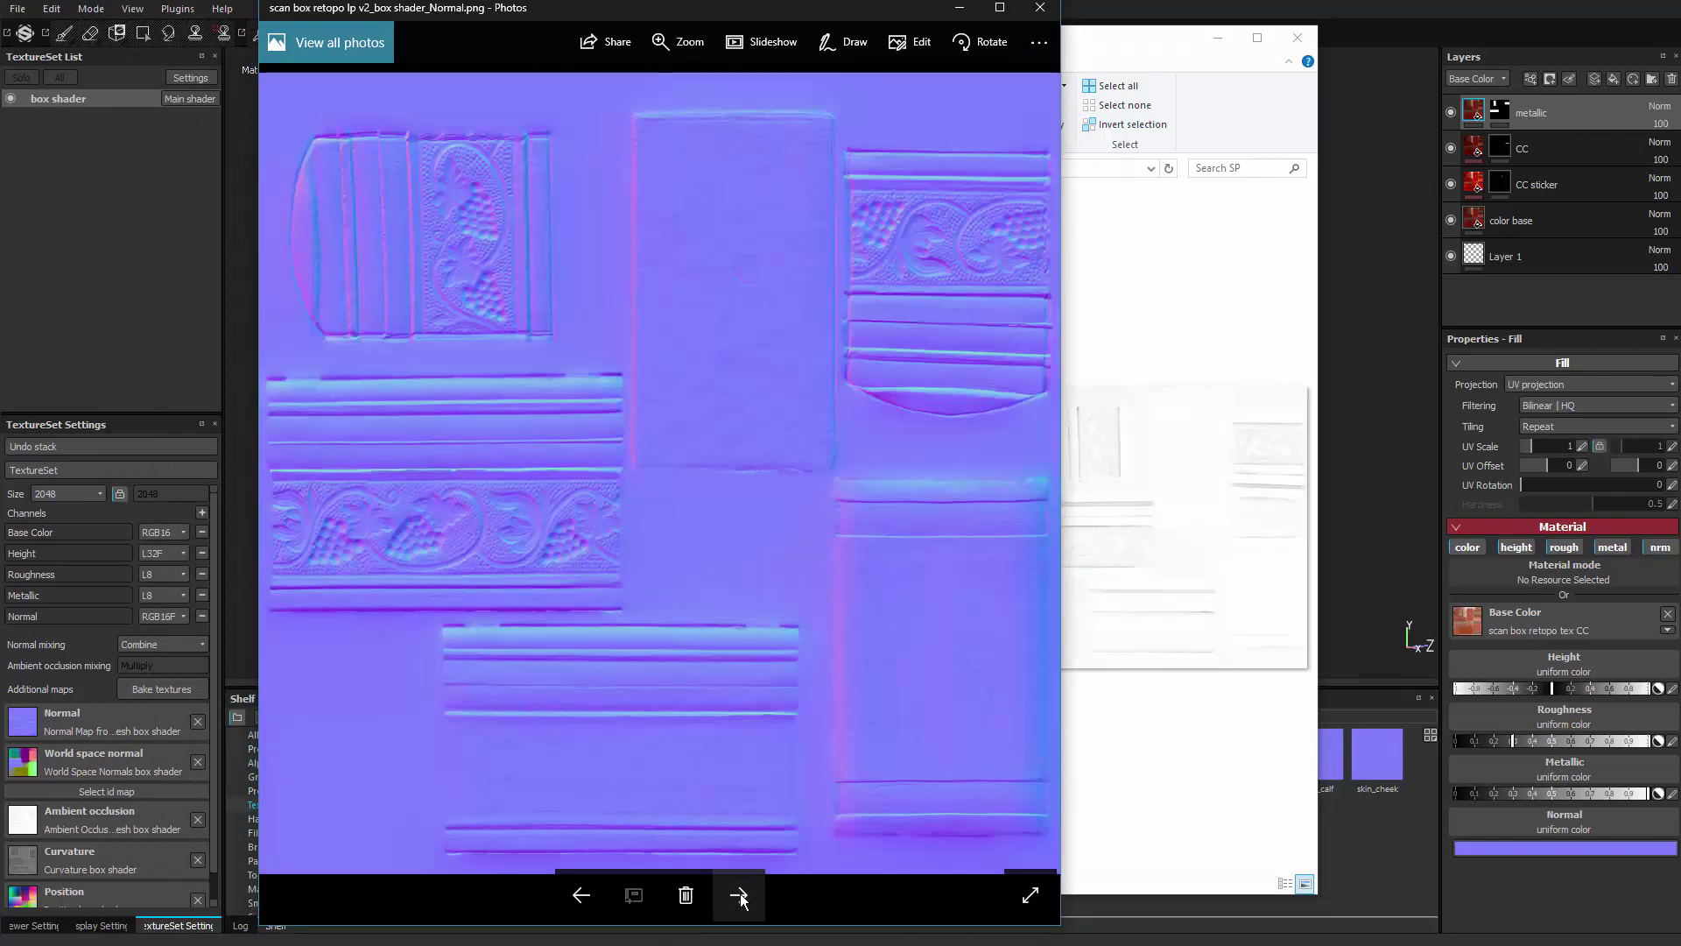
left_click(740, 896)
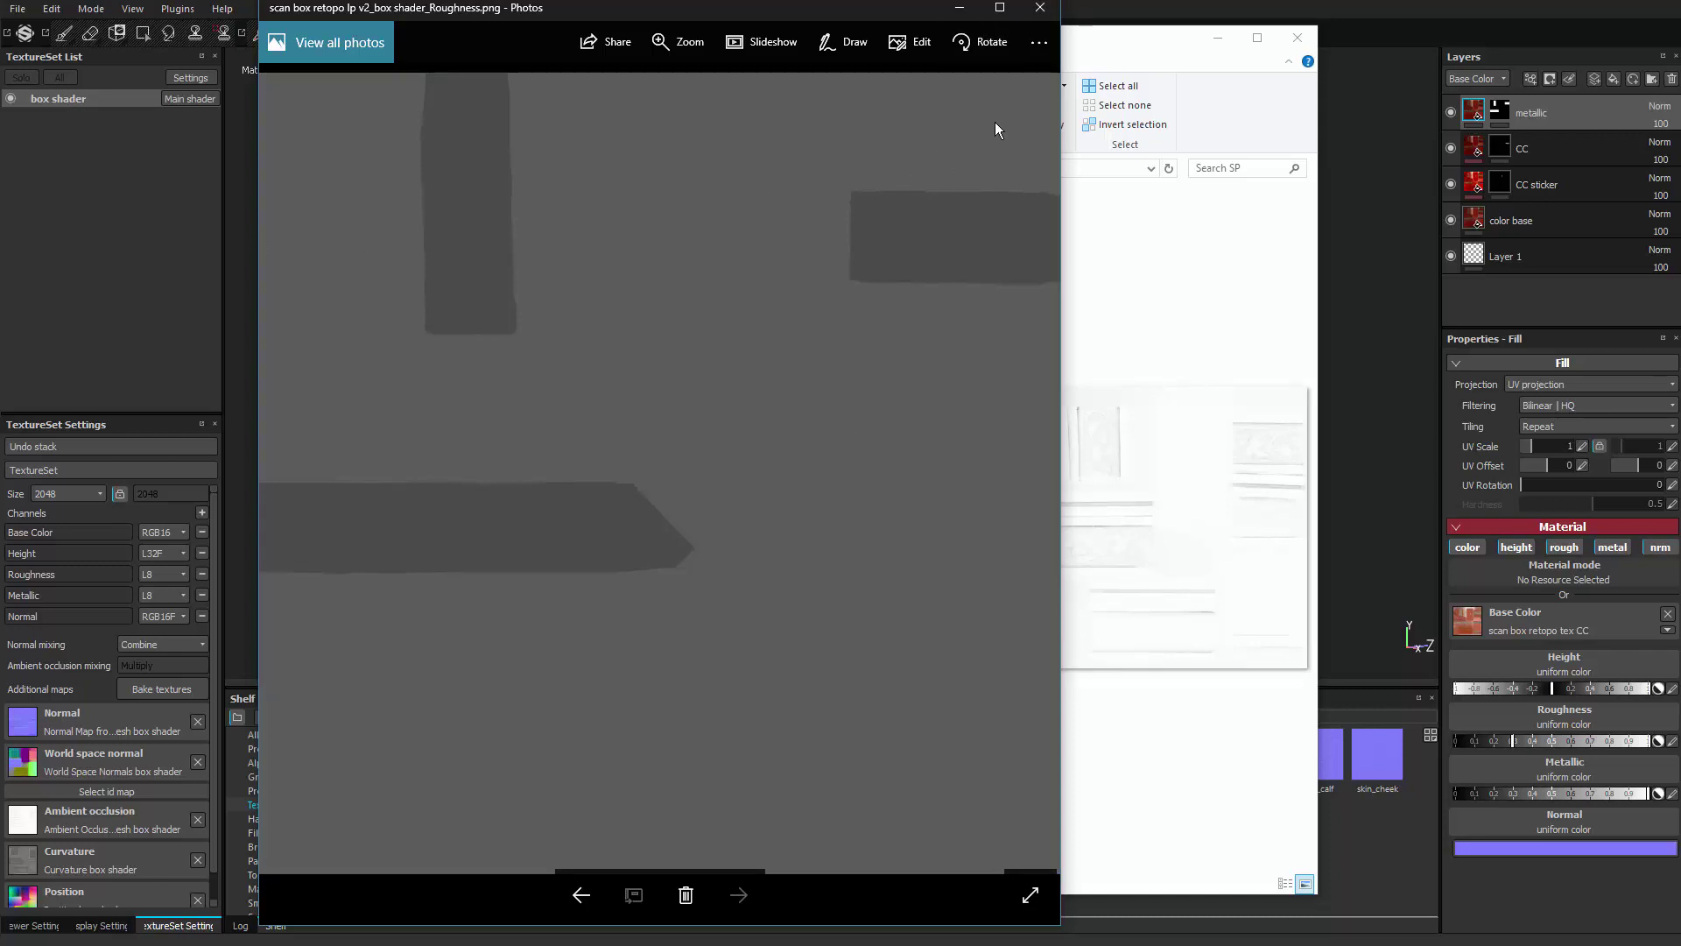
left_click(1050, 14)
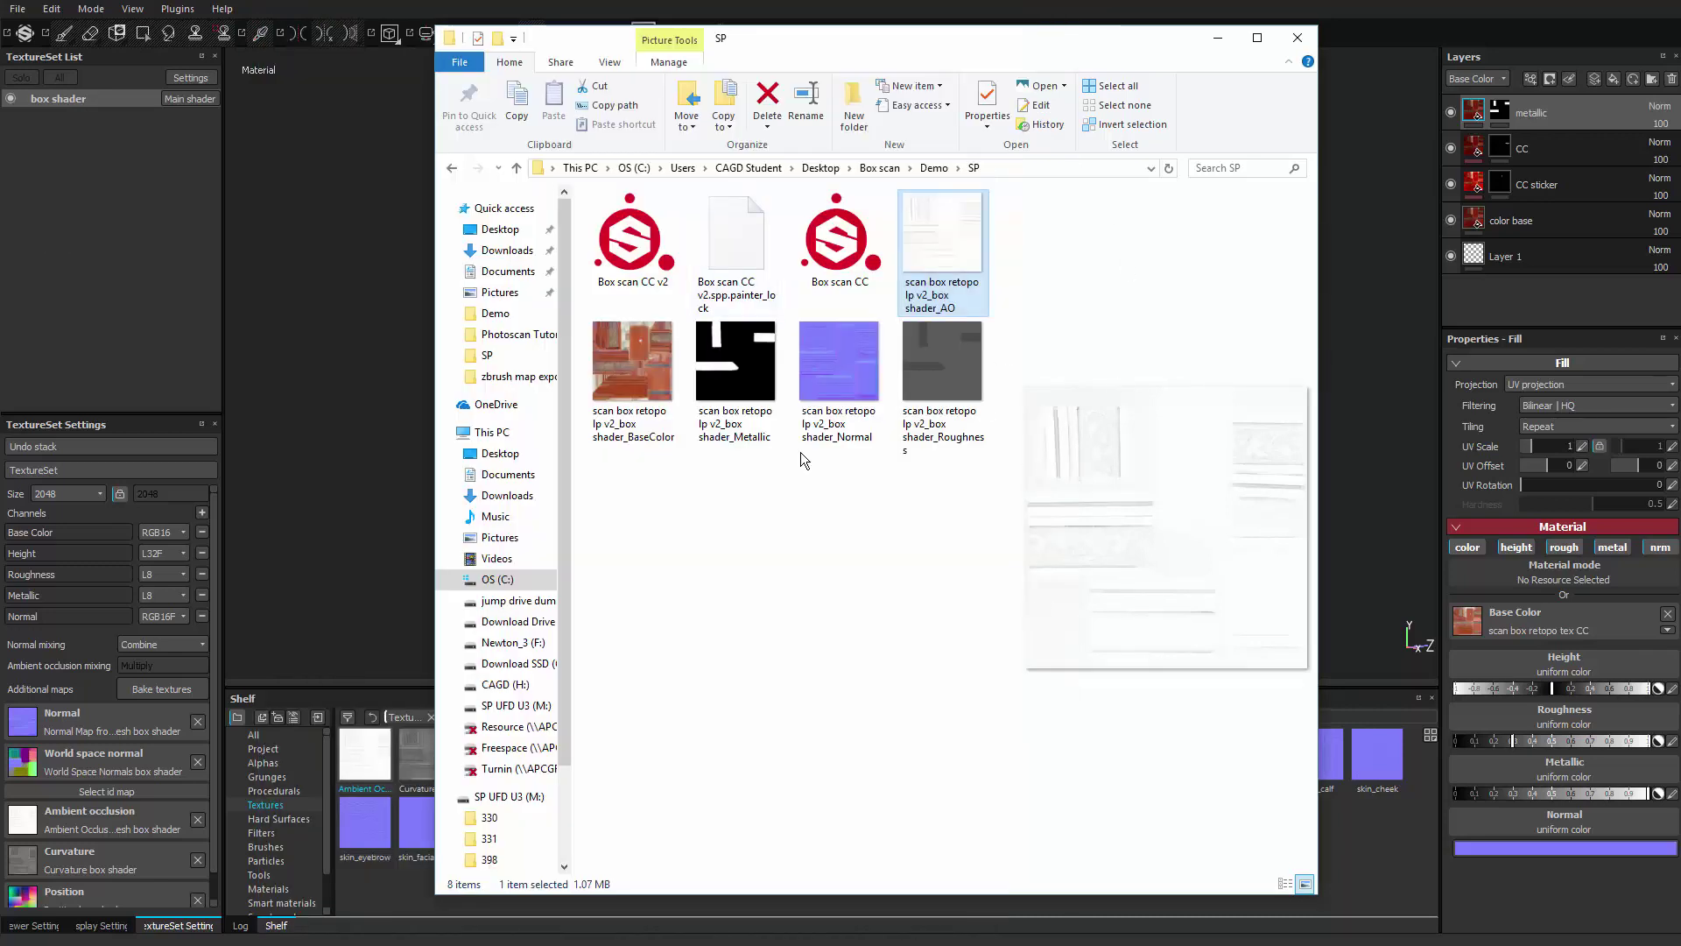